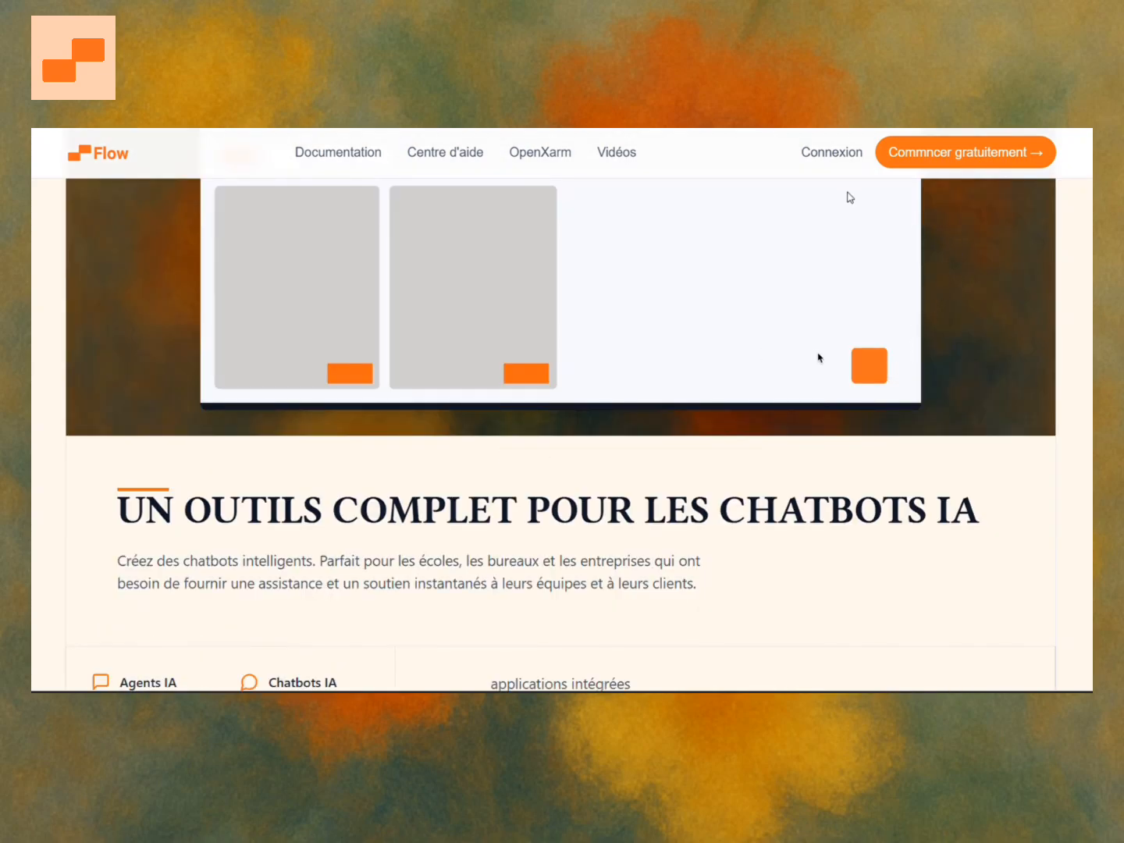
scroll(850, 198, up, 9)
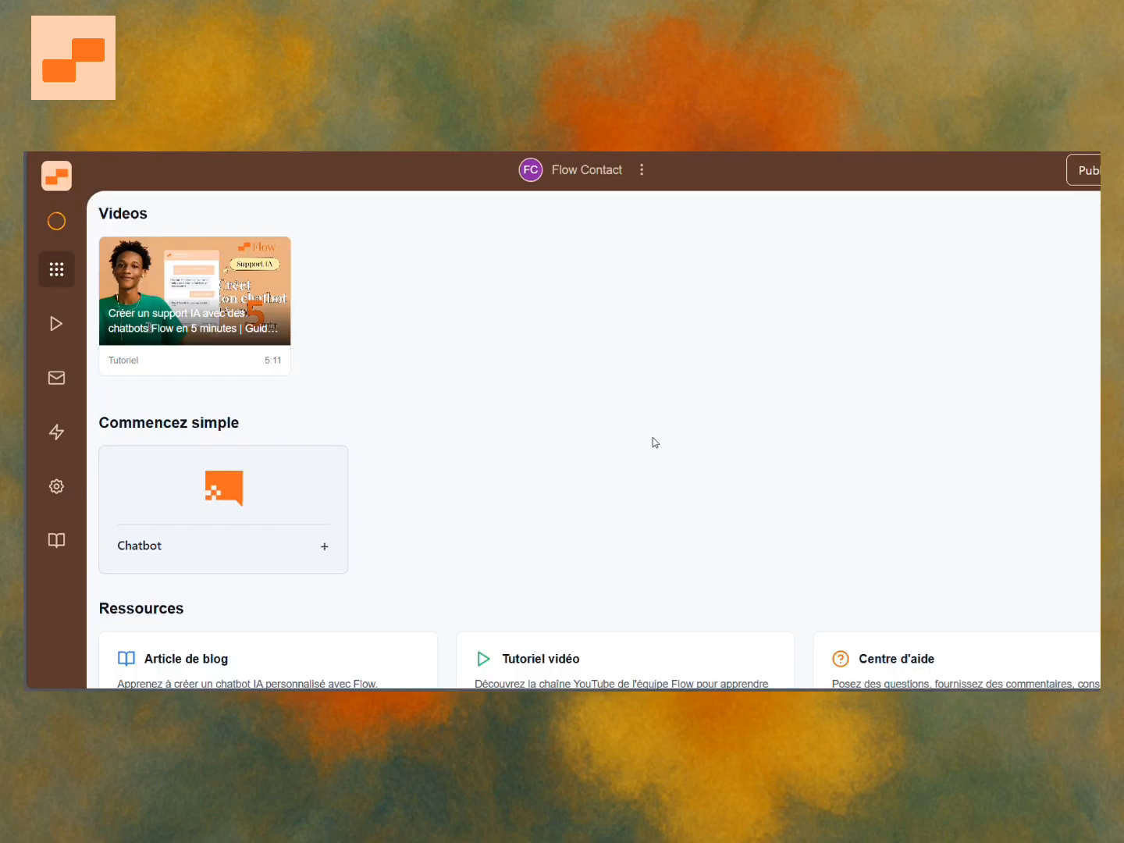
Create a new chatbot named Bot de Support from the Chatbot starter card.
click(56, 221)
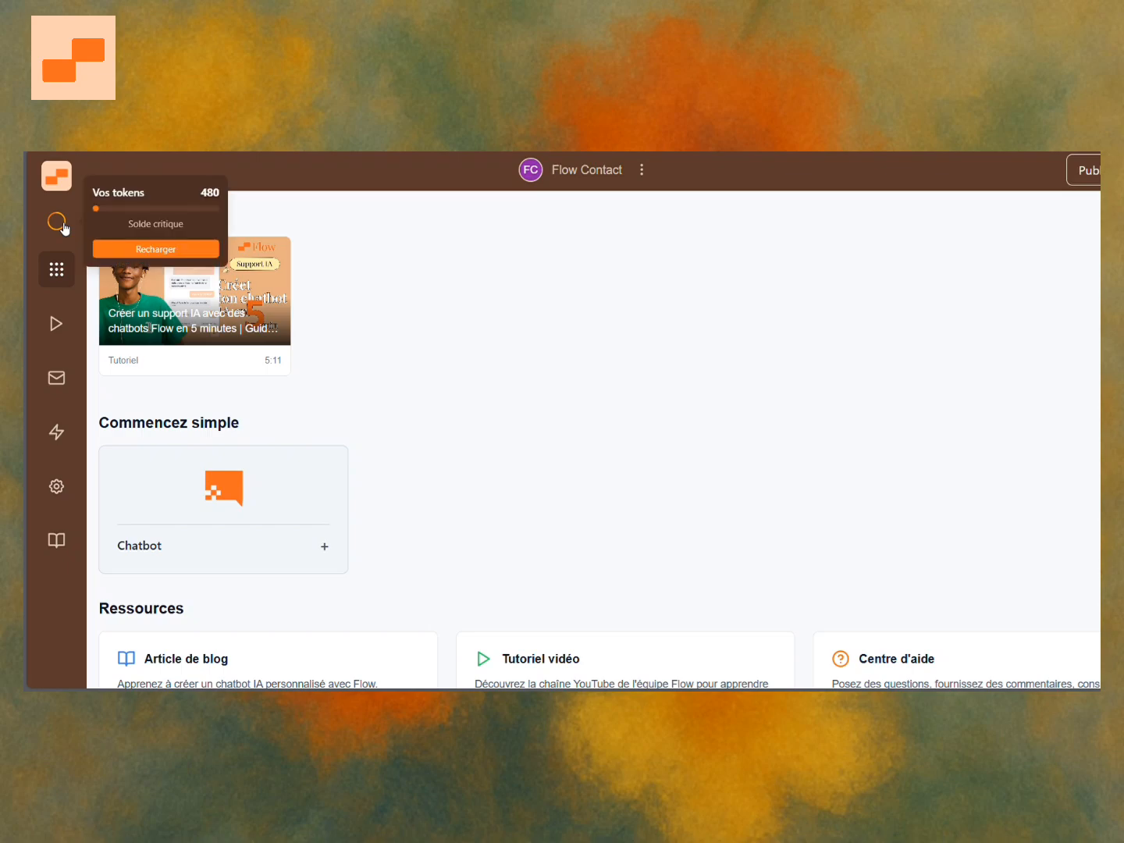
click(388, 435)
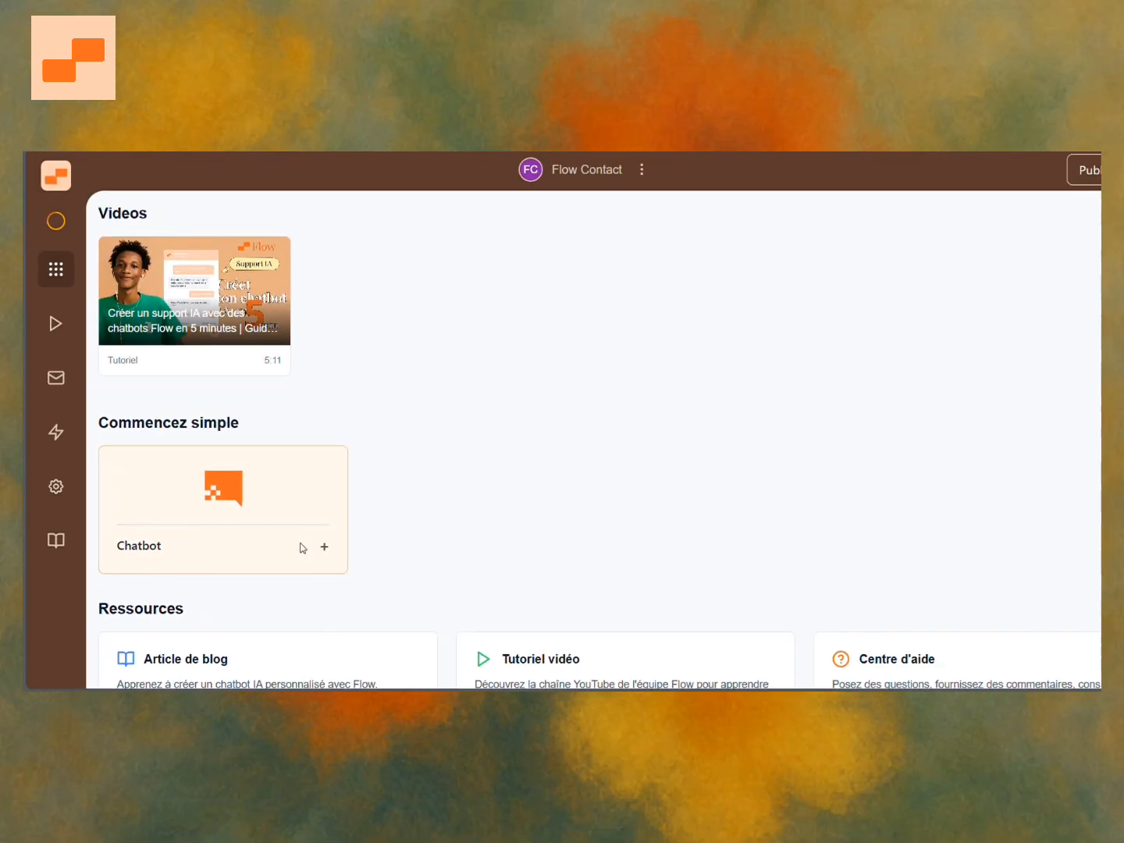
click(521, 559)
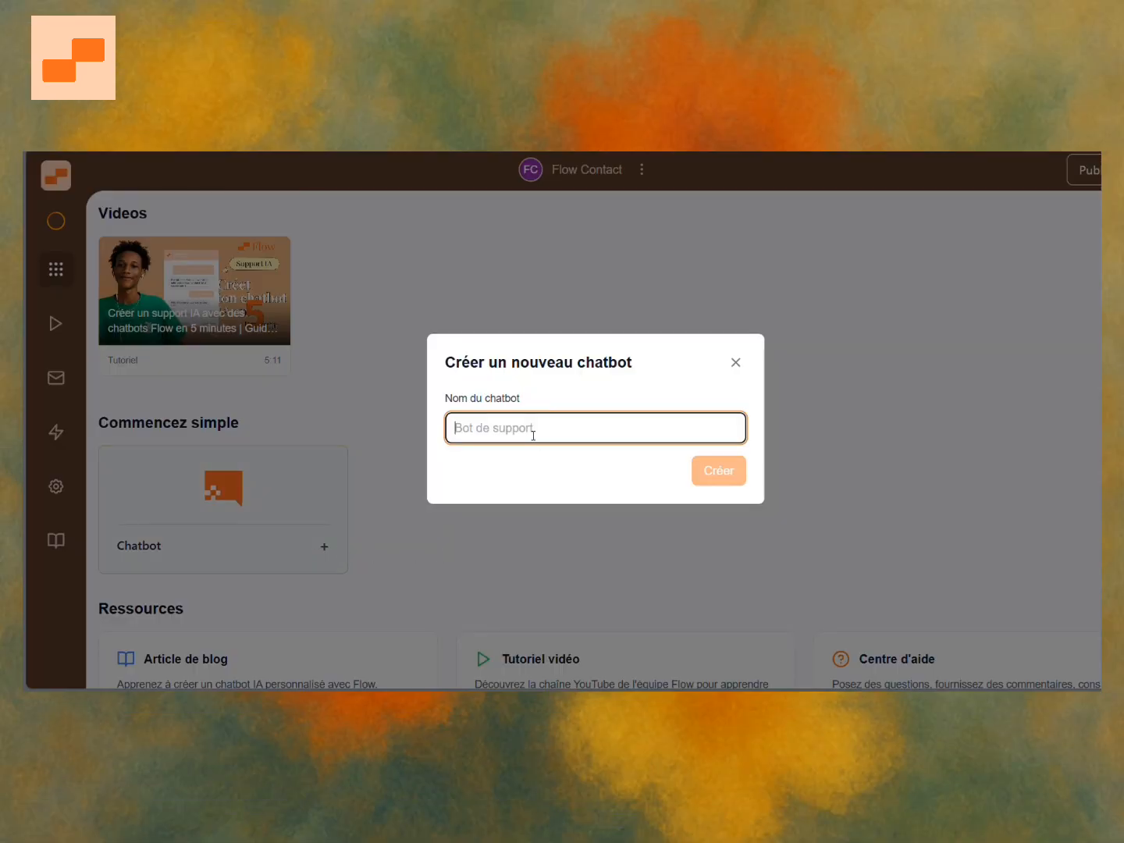
text(Bot de )
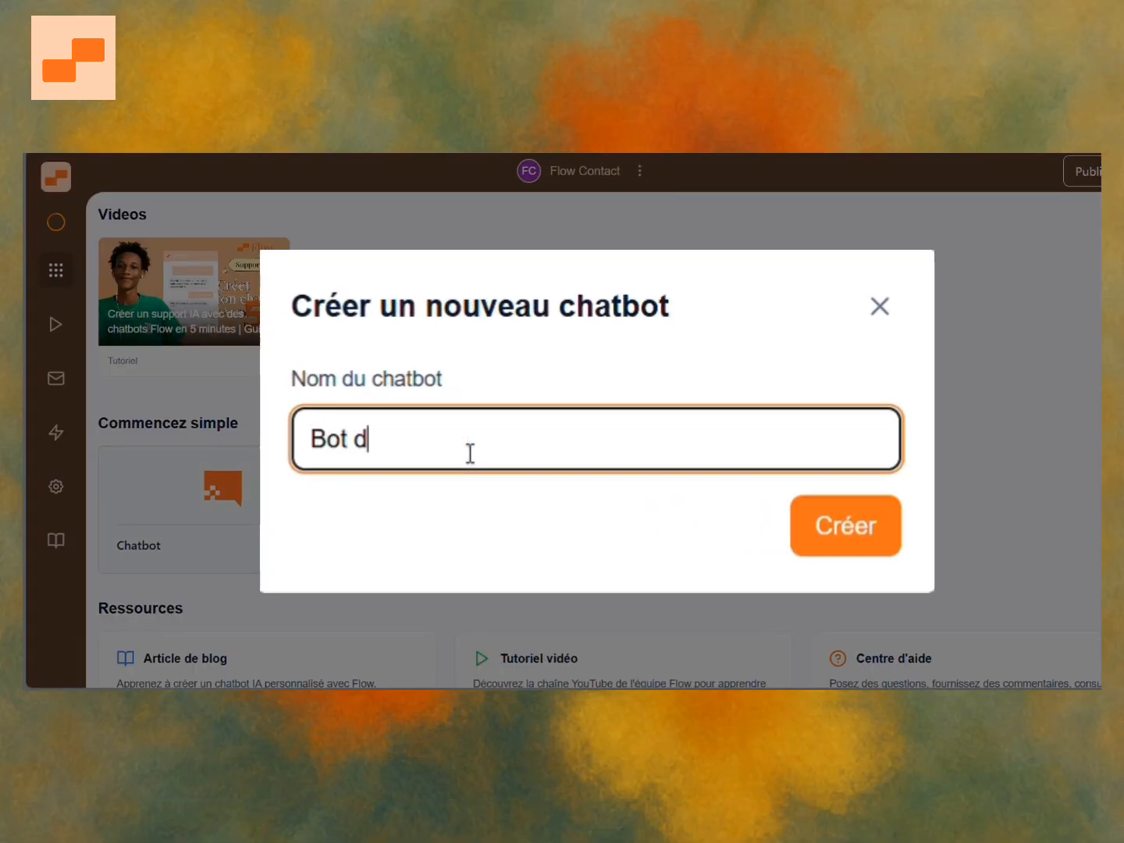
text(Support)
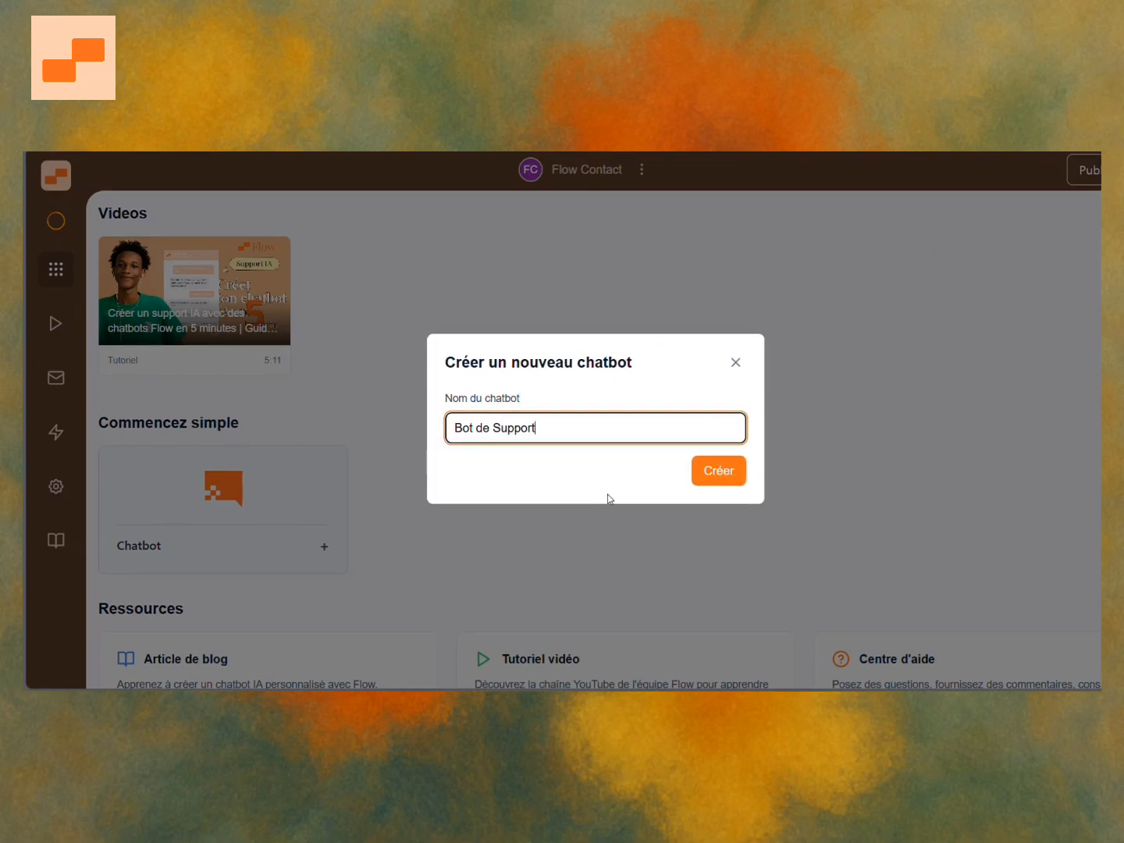
click(722, 478)
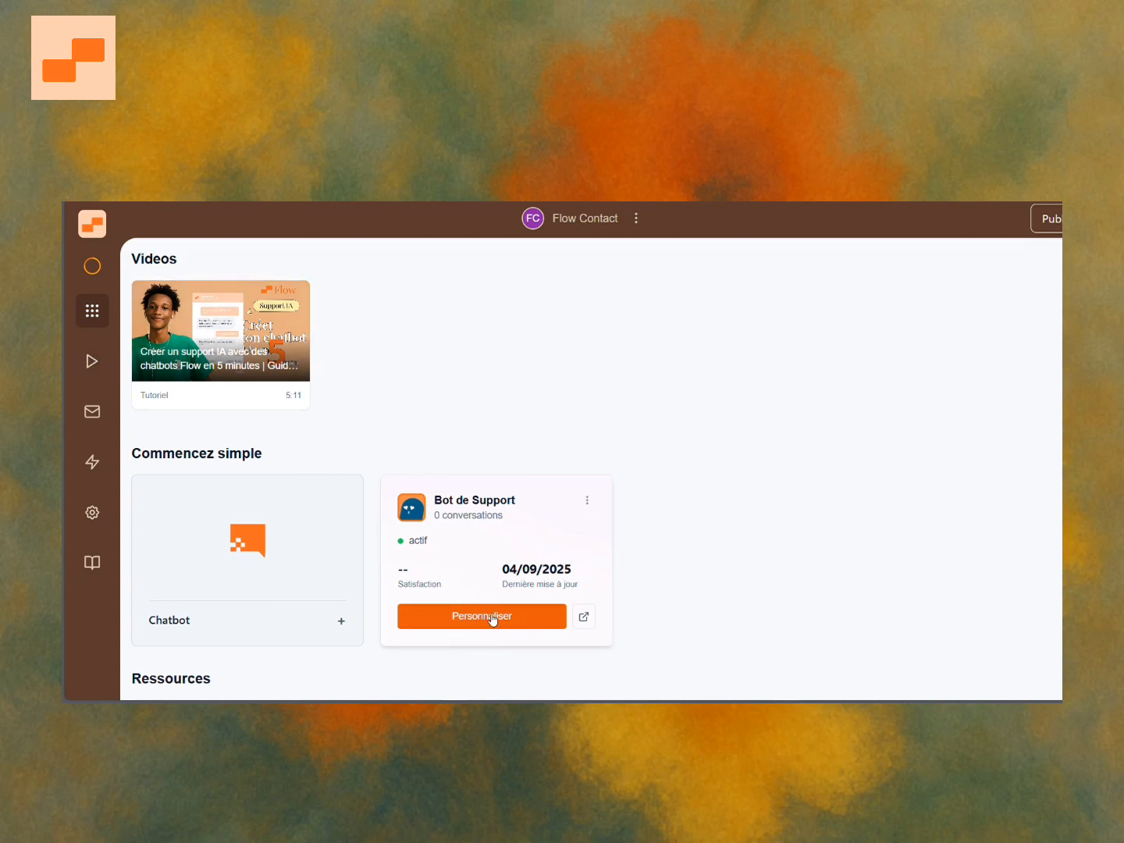
Open the chatbot's theme customization and set the avatar random text to bot.
click(479, 616)
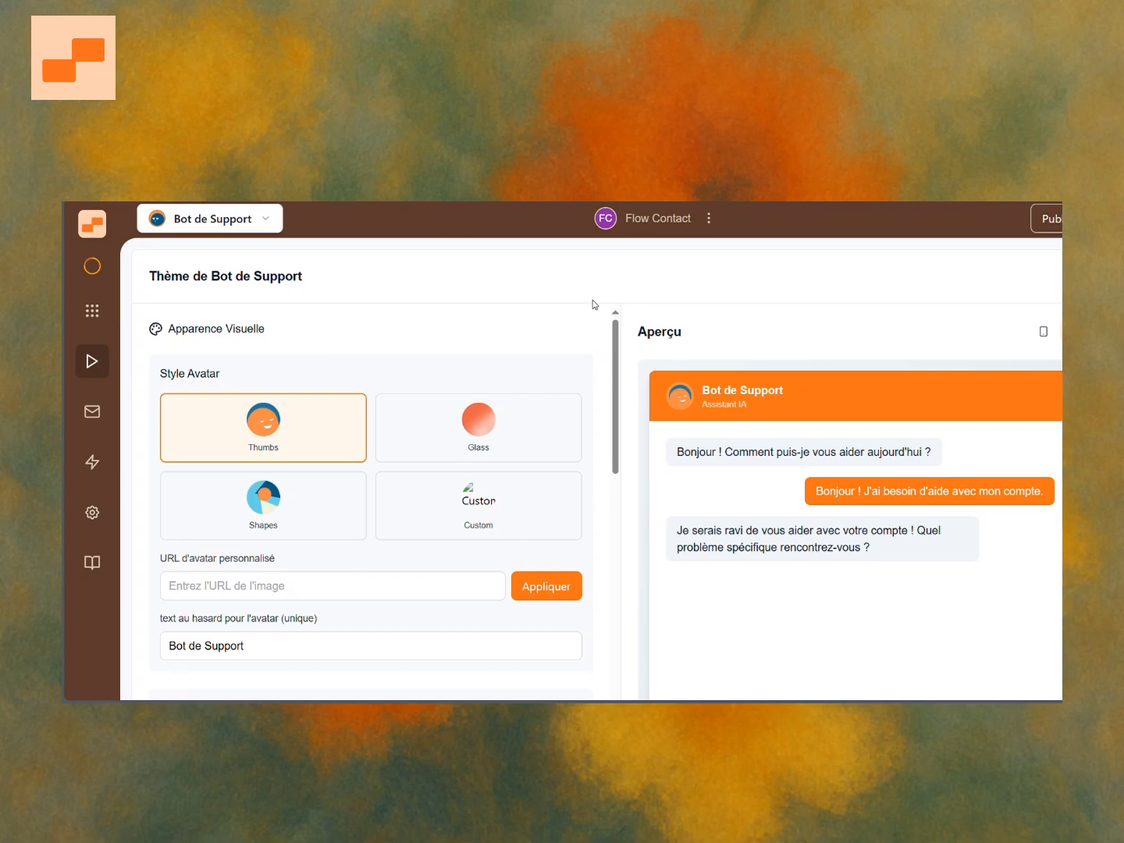
scroll(593, 304, down, 1)
scroll(567, 398, down, 10)
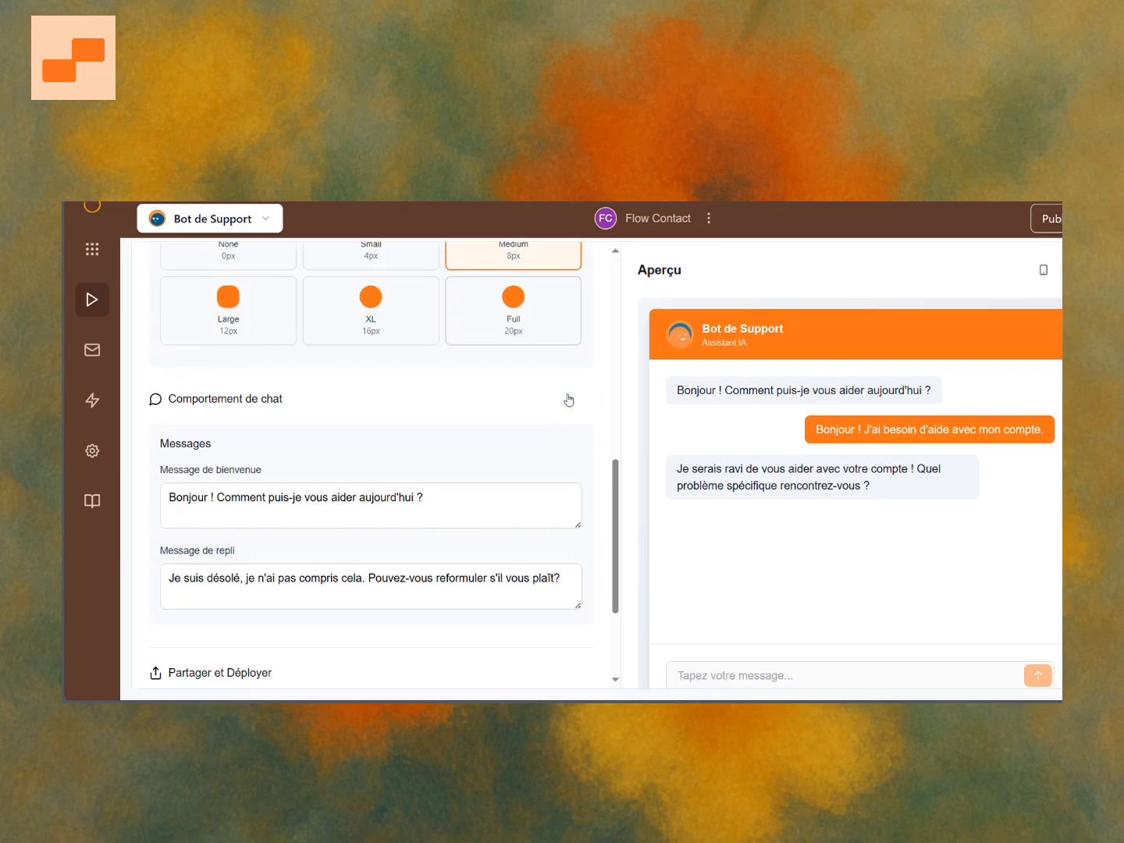
scroll(565, 397, up, 10)
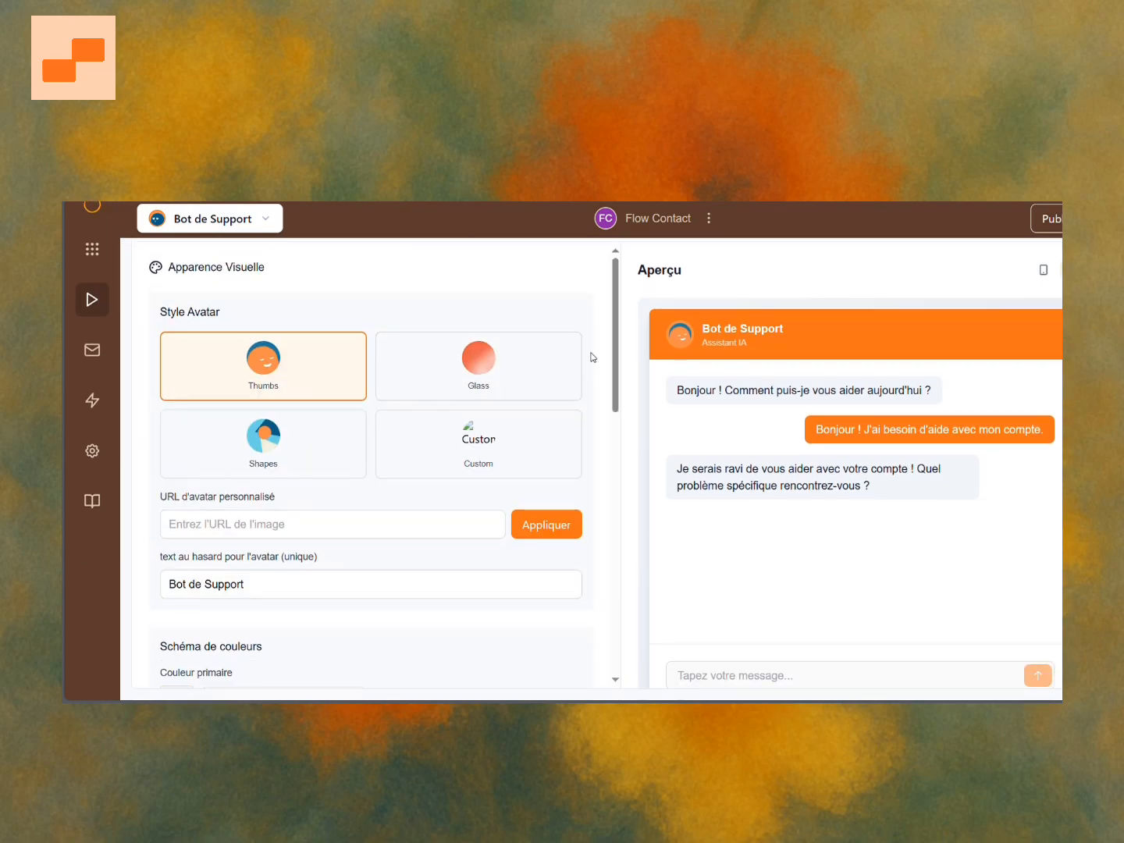
scroll(597, 306, up, 1)
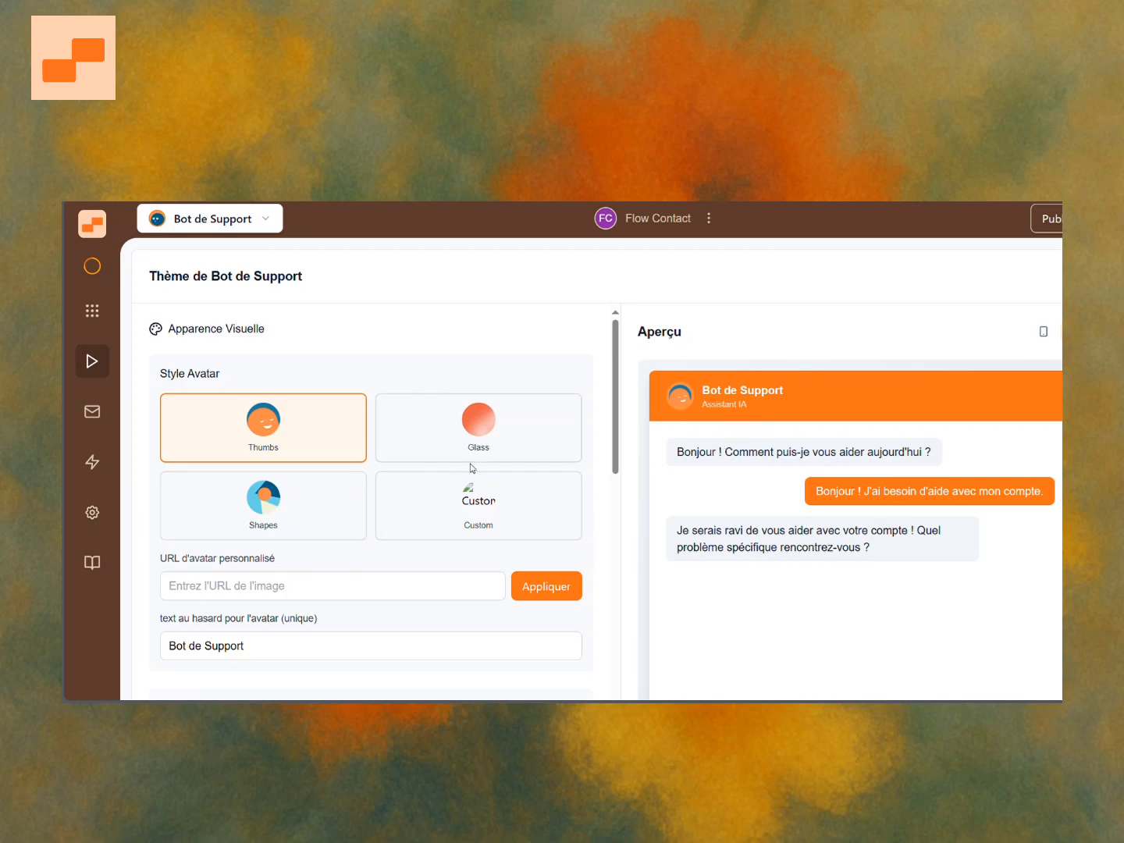
click(482, 431)
triple_click(308, 654)
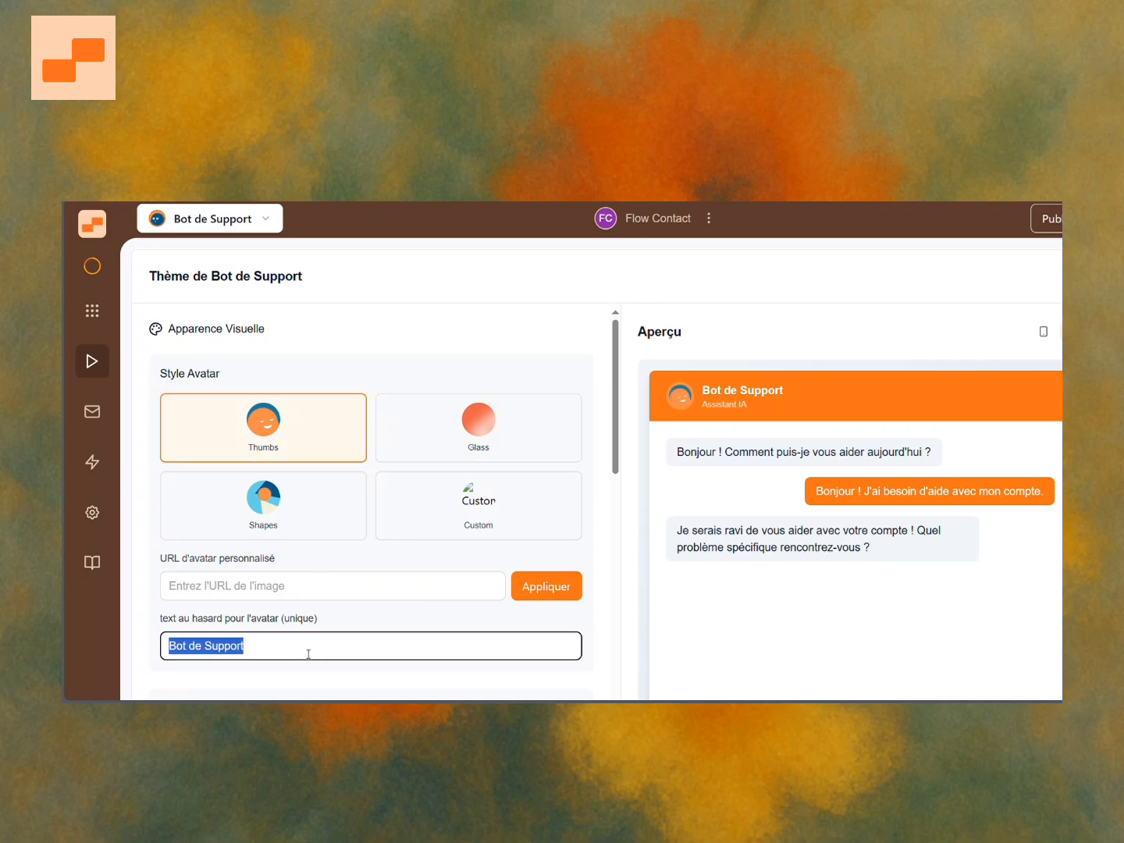
text(bot)
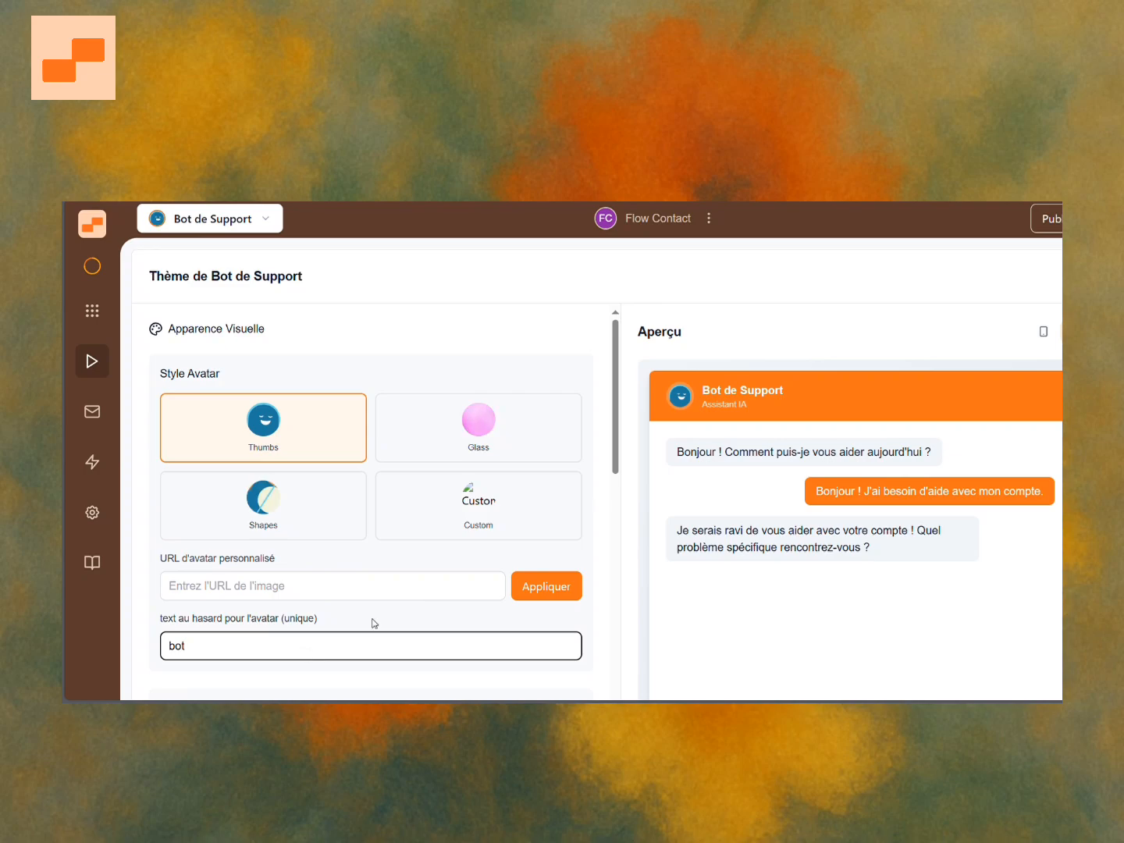
Select the Glass avatar style and set the avatar random text to orb.
click(494, 459)
triple_click(378, 650)
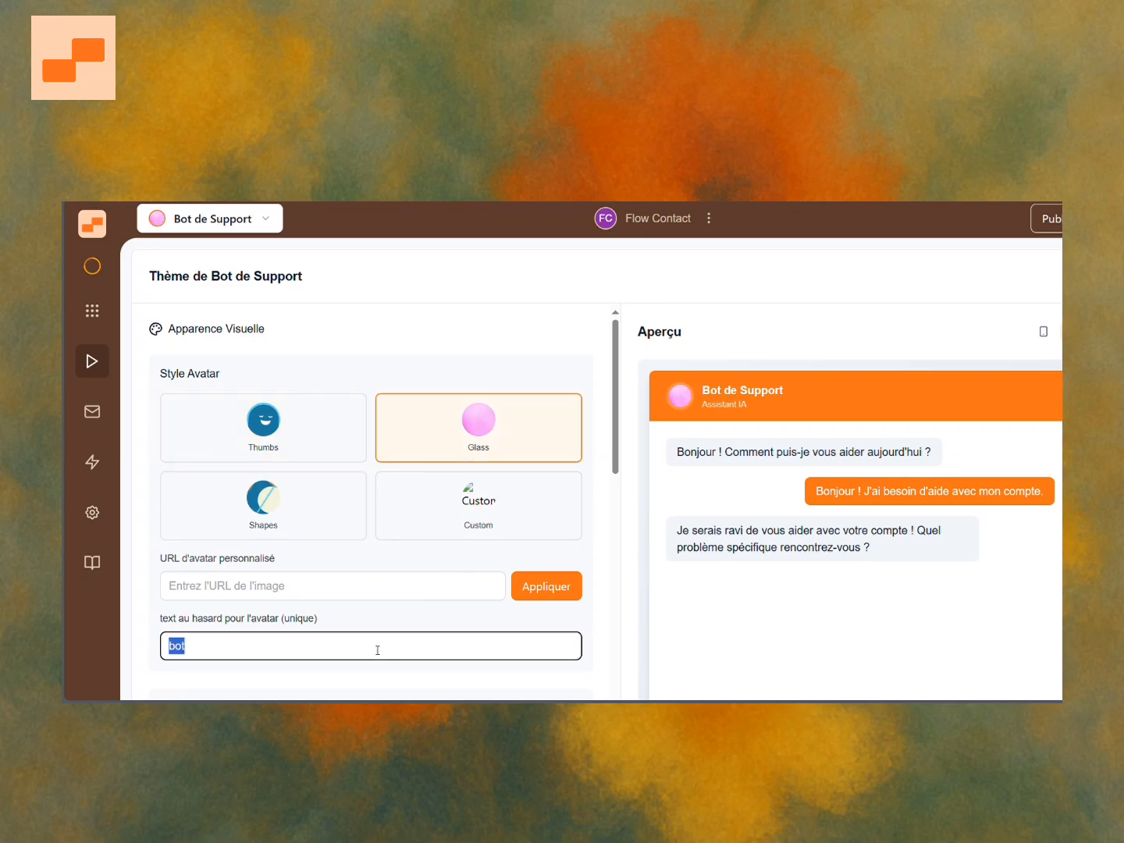
text(or)
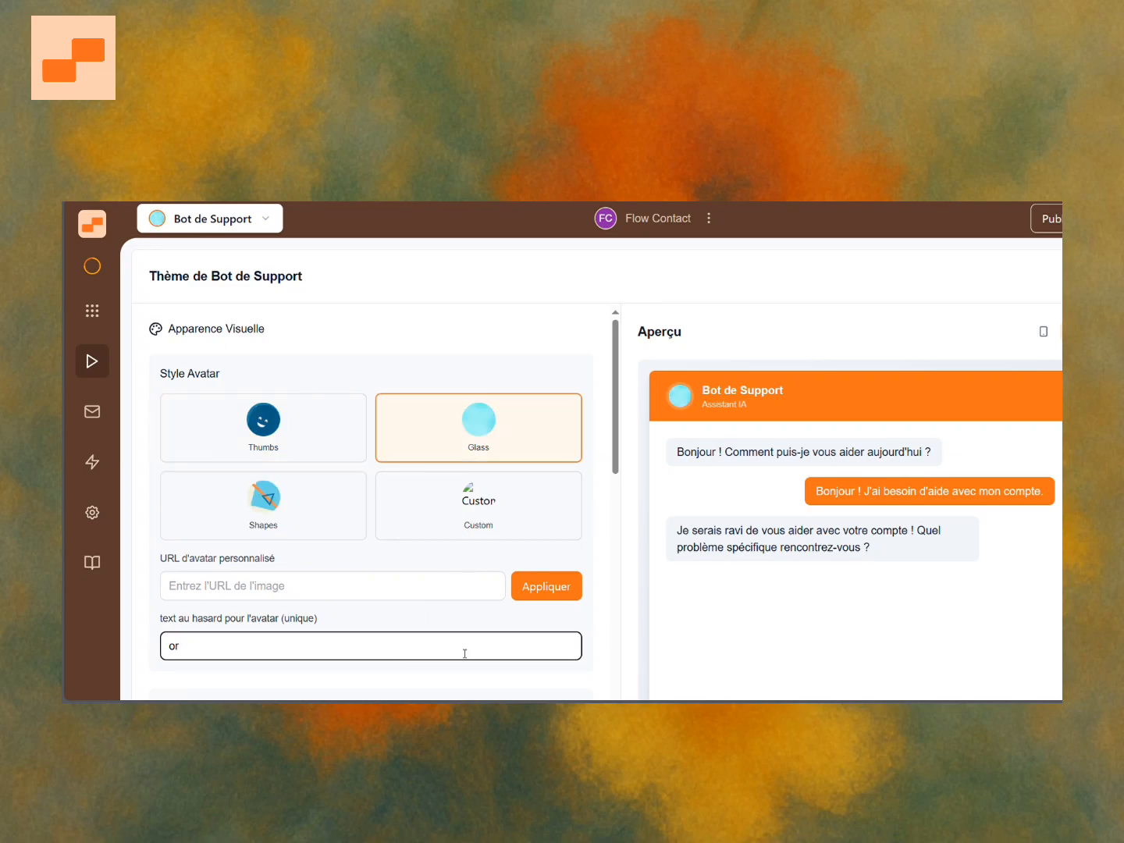
text(b)
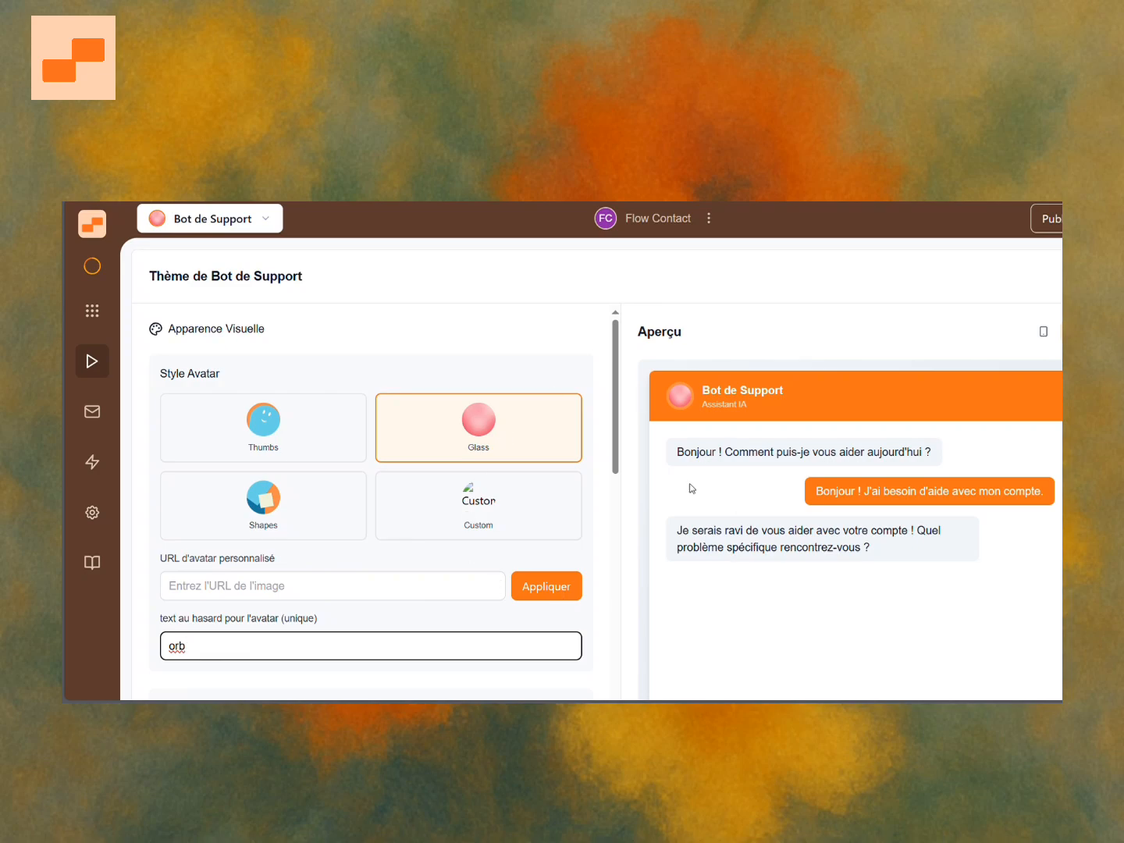
click(699, 310)
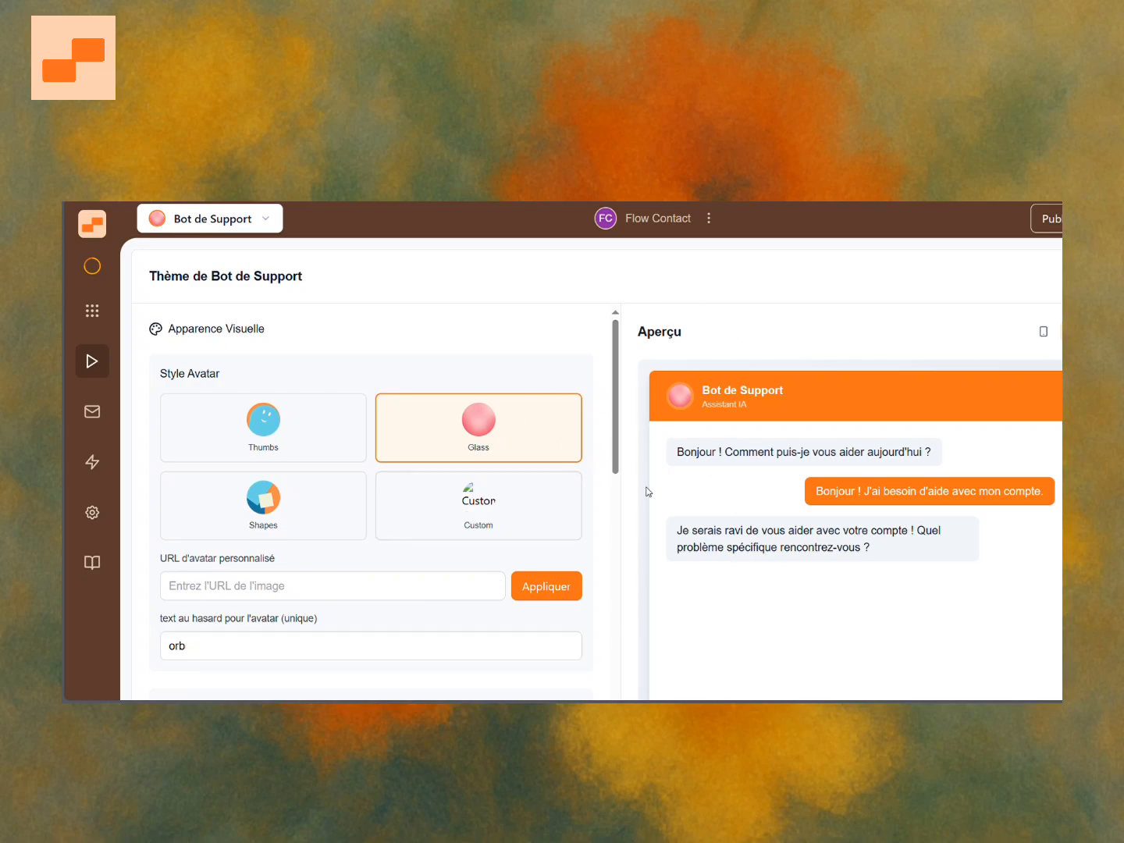
scroll(643, 495, down, 2)
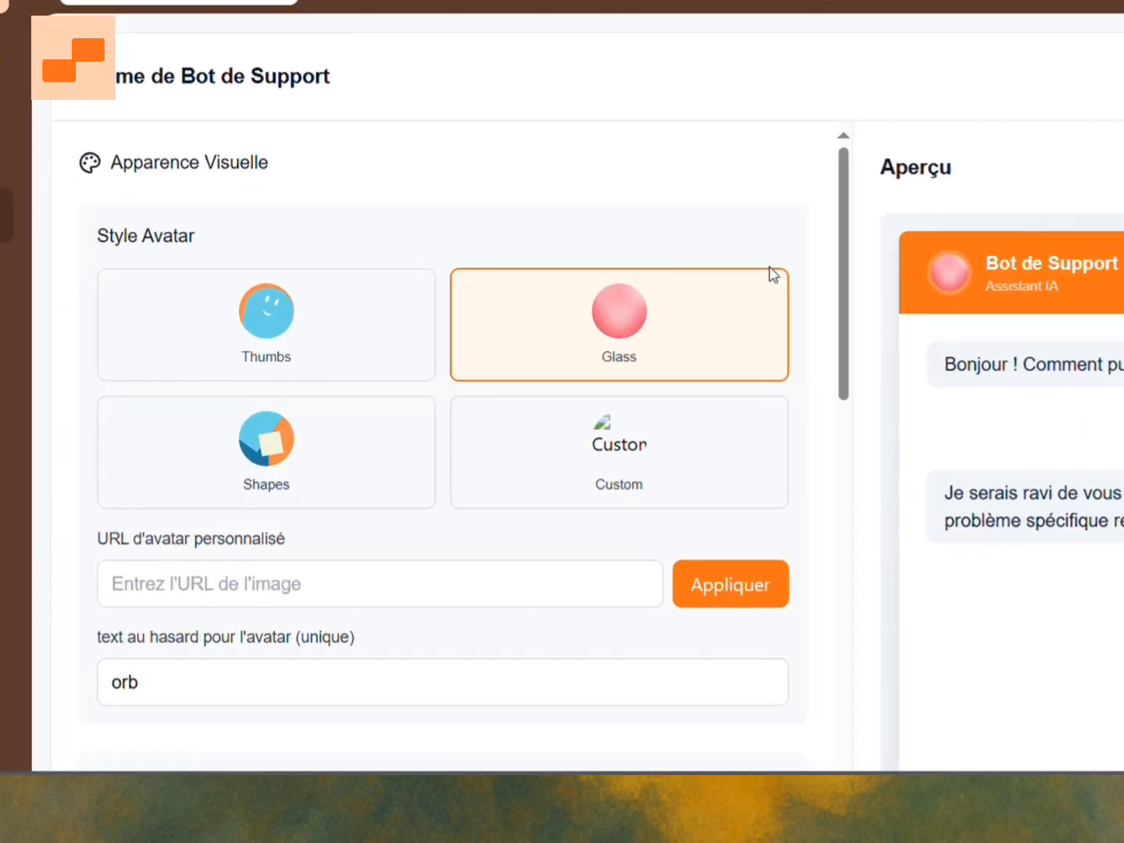
click(380, 570)
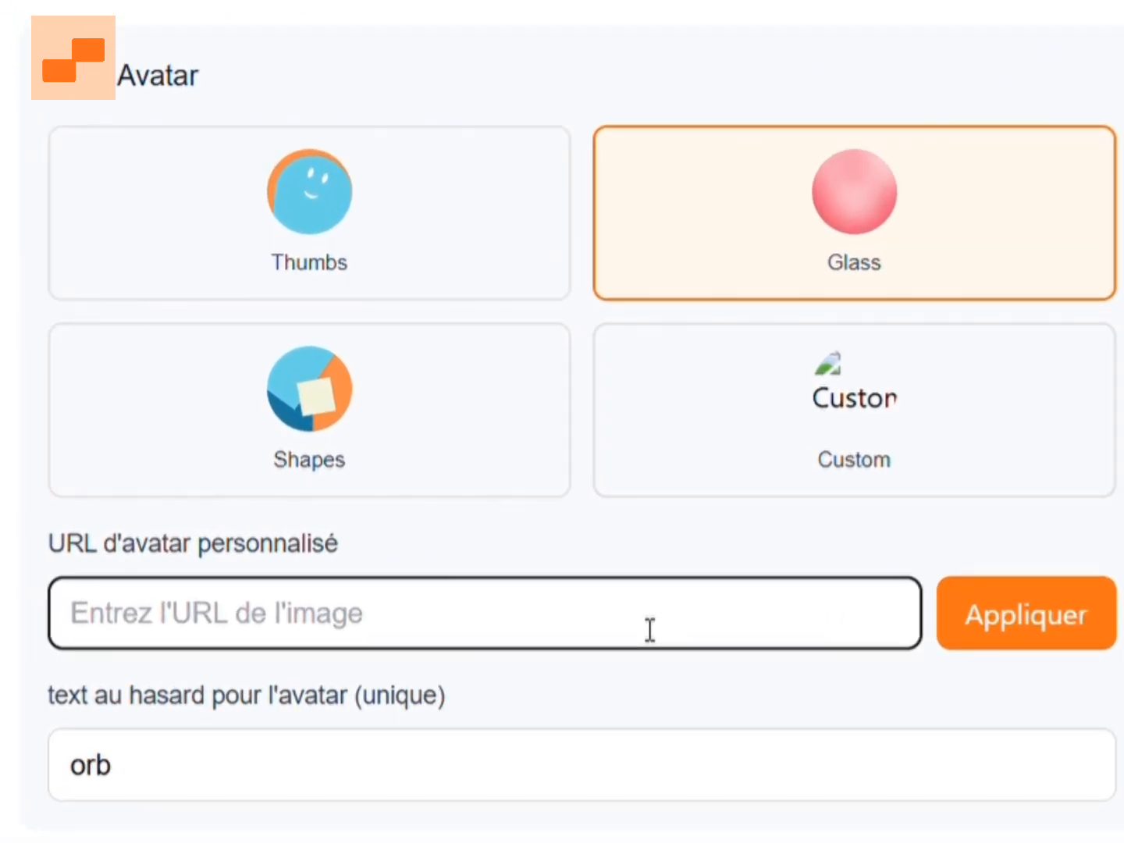
text(https://i.ibb.co/rG6MGK86/logo.png)
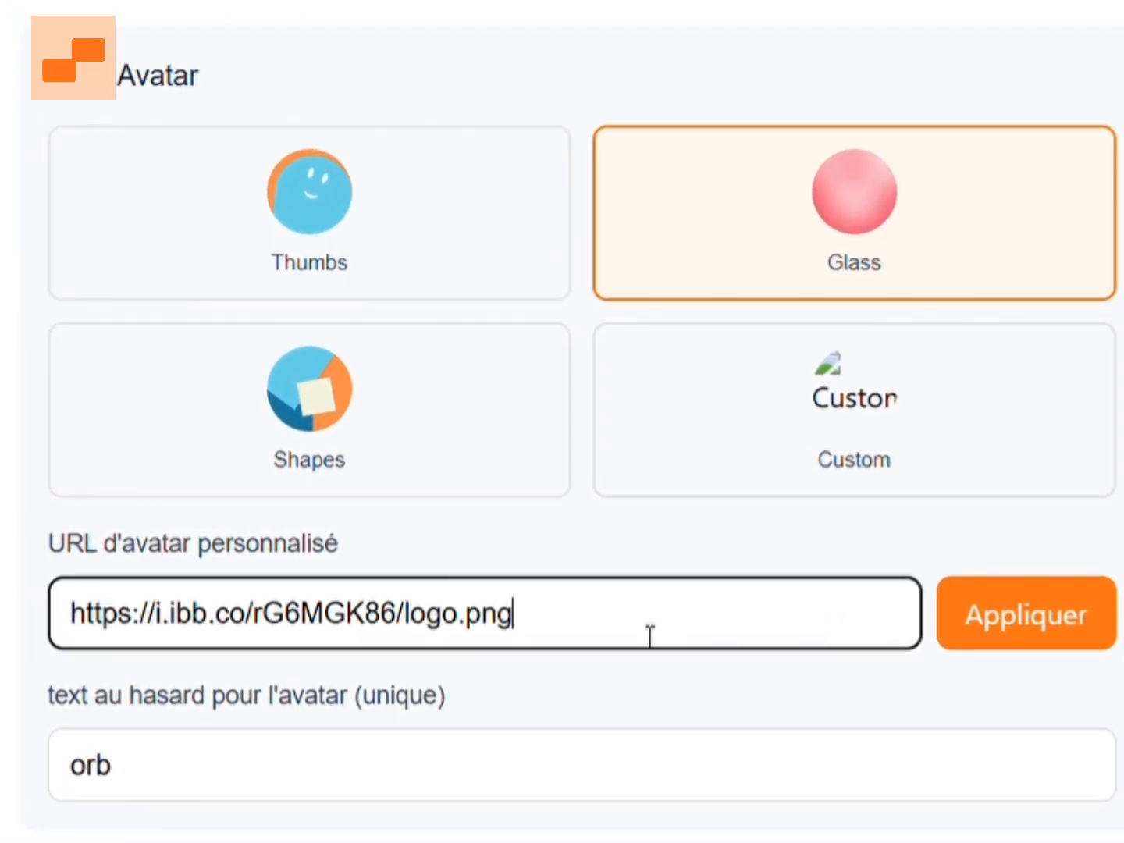
click(1006, 638)
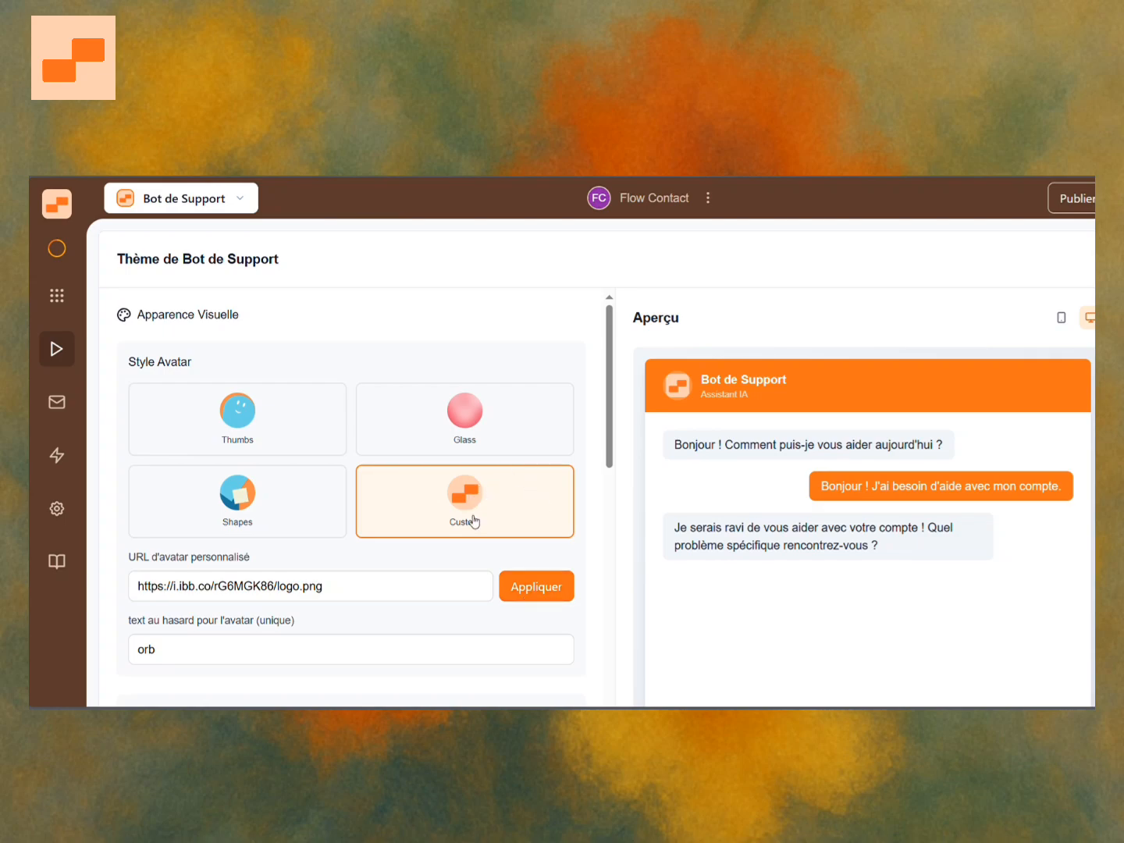
Change the primary color to a light peach, #fdcdaa.
click(57, 295)
click(55, 349)
scroll(581, 450, down, 3)
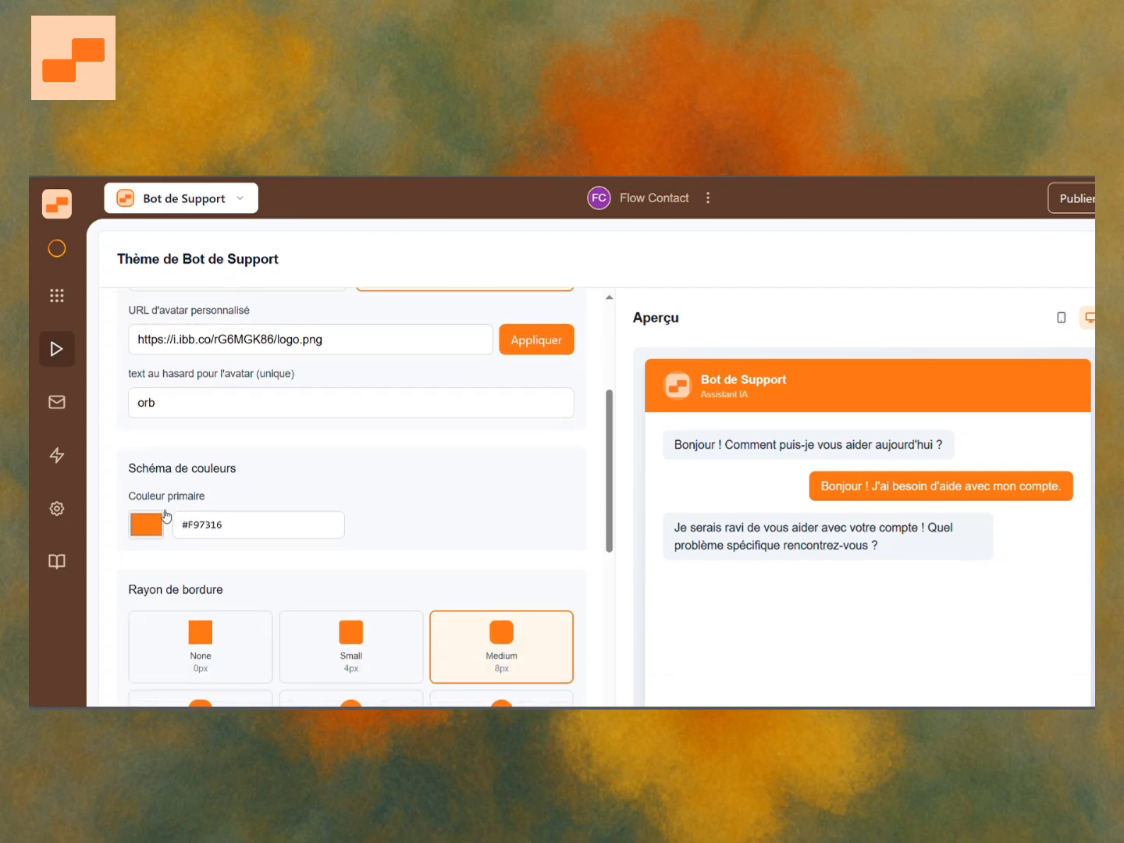
scroll(200, 506, down, 2)
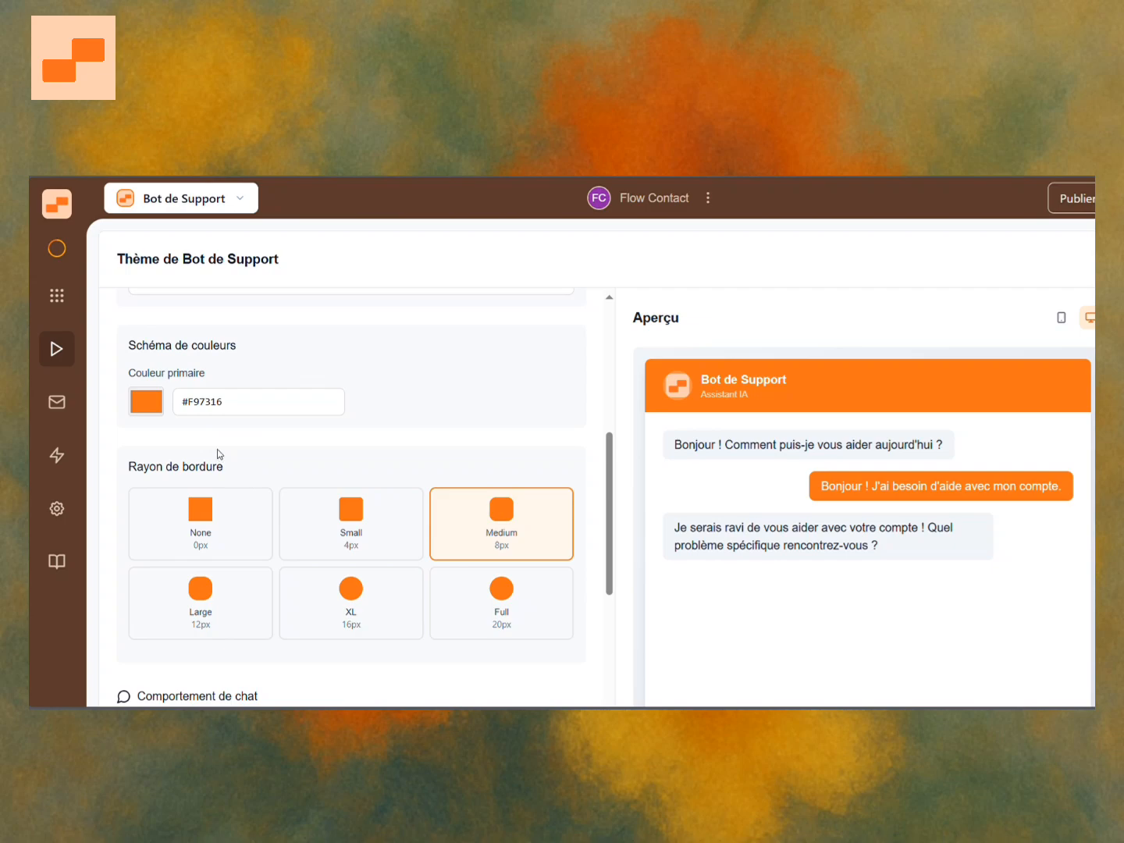
drag(216, 449, 191, 428)
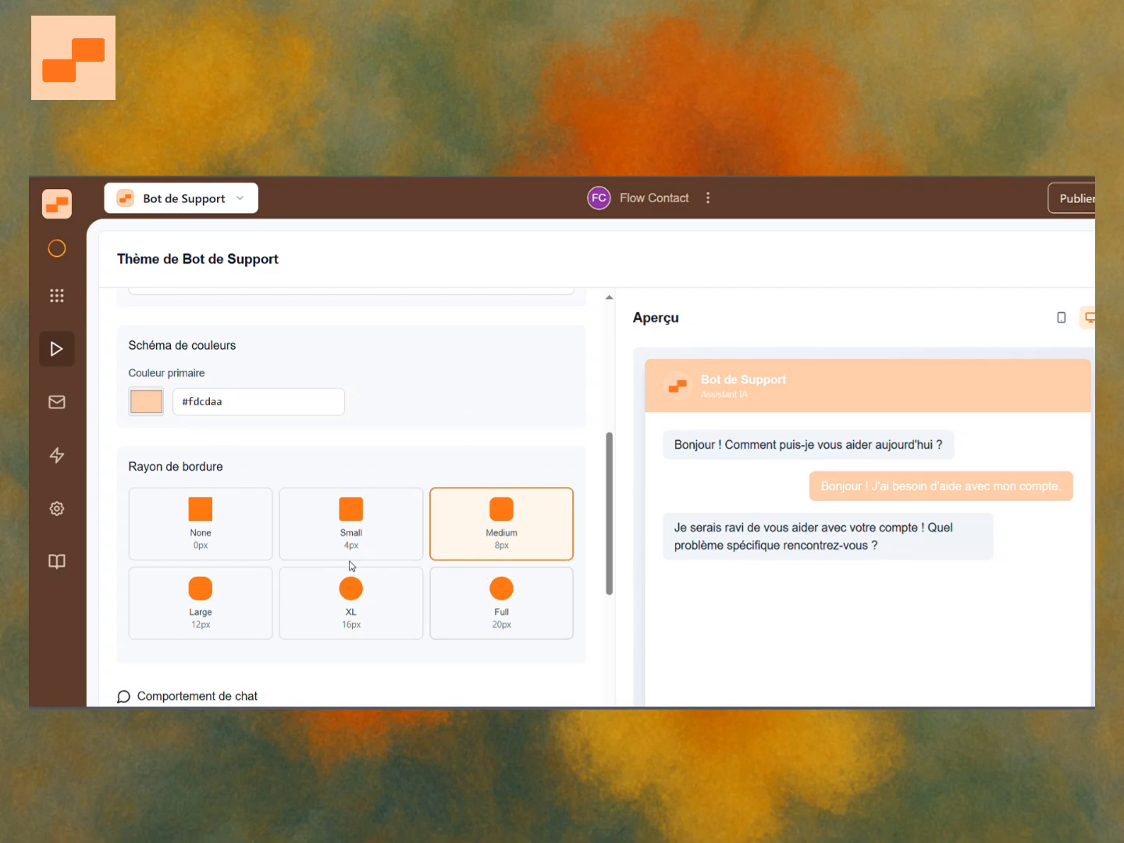
Try the None, XL and Full border radius options for the chat widget.
click(212, 531)
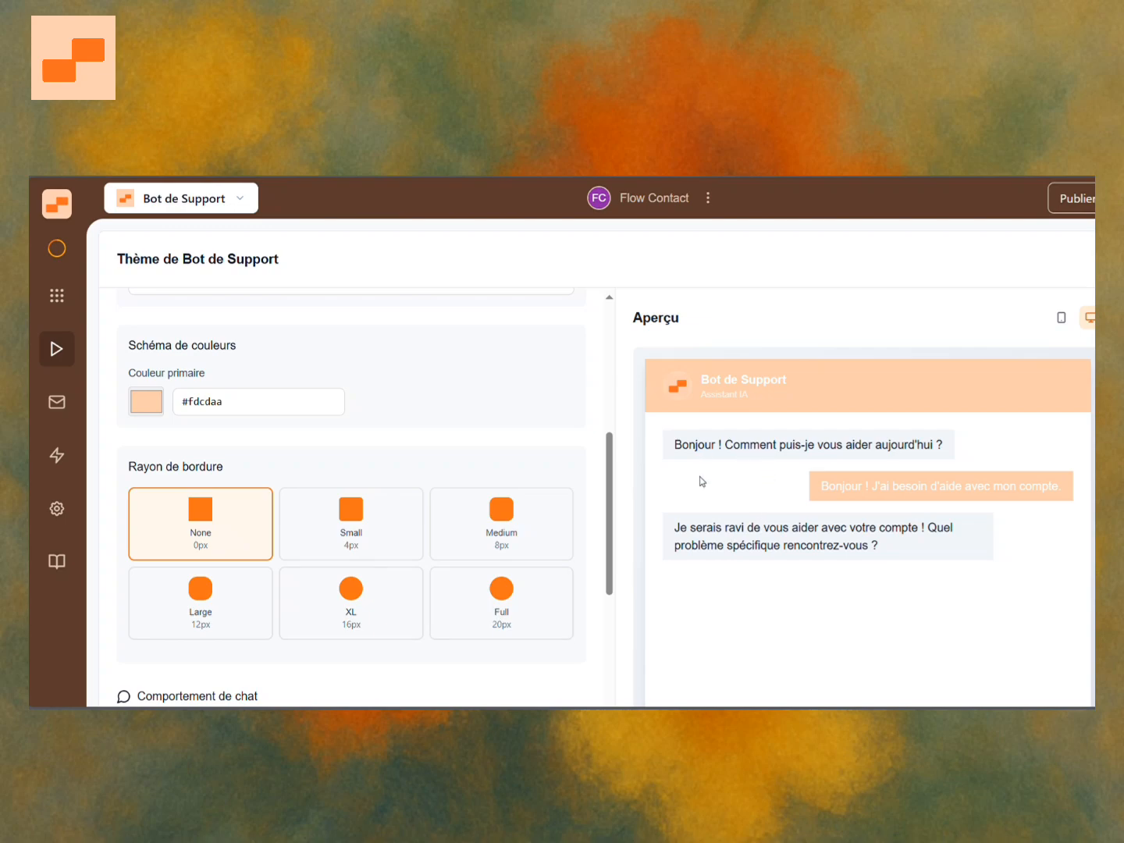
click(369, 590)
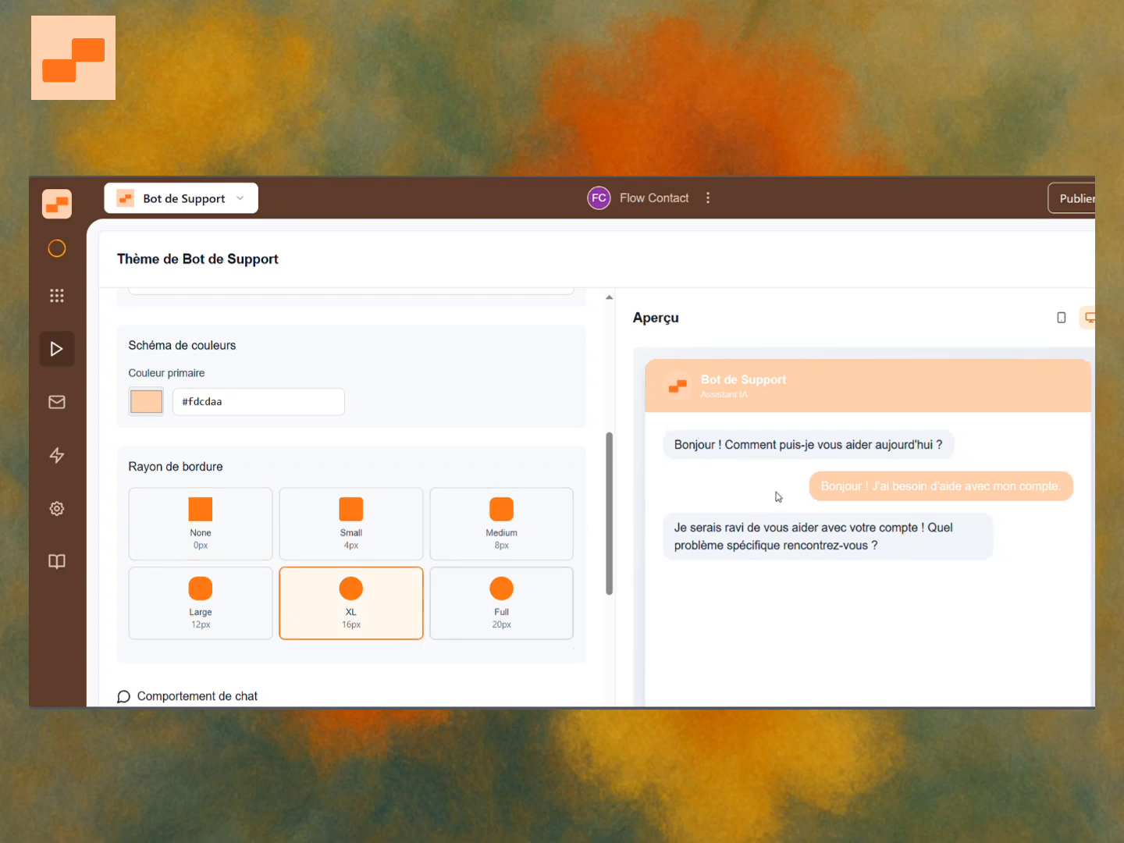
click(530, 604)
scroll(574, 439, down, 5)
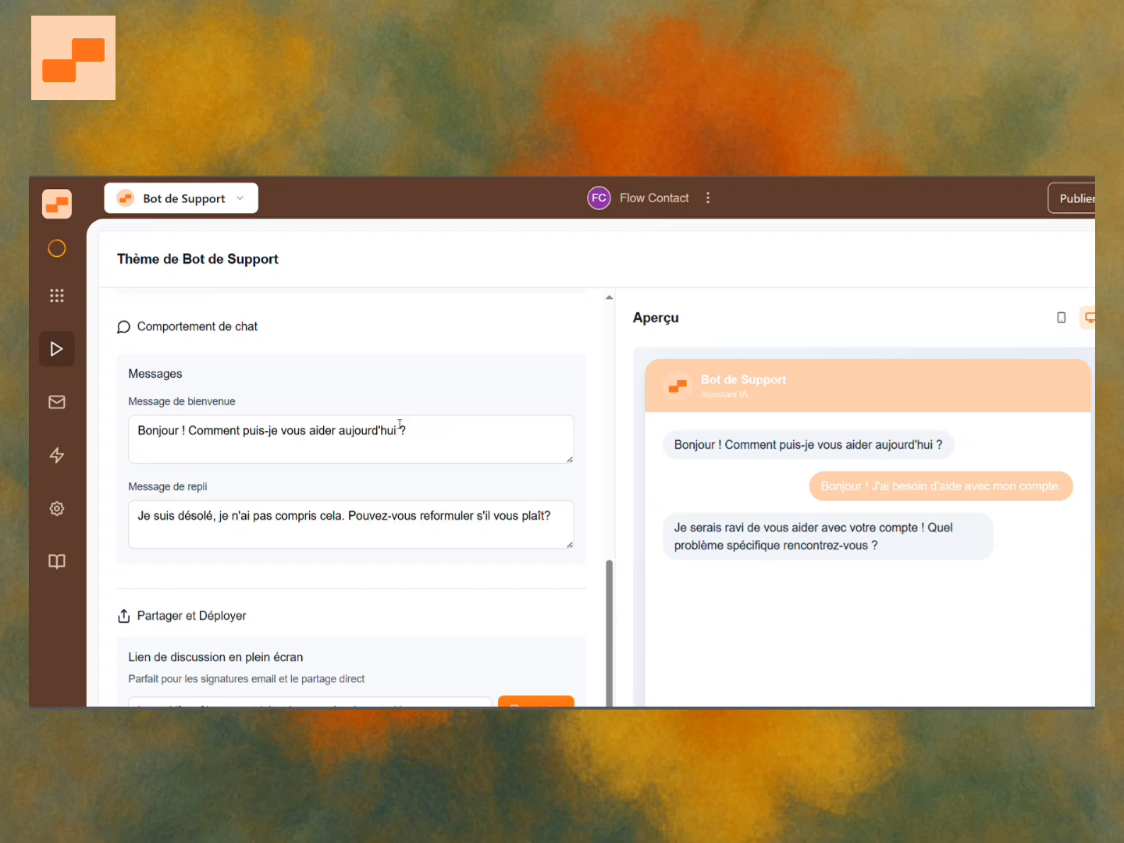
Replace the welcome message's opening greeting with Hello...
double_click(177, 431)
text(Hell)
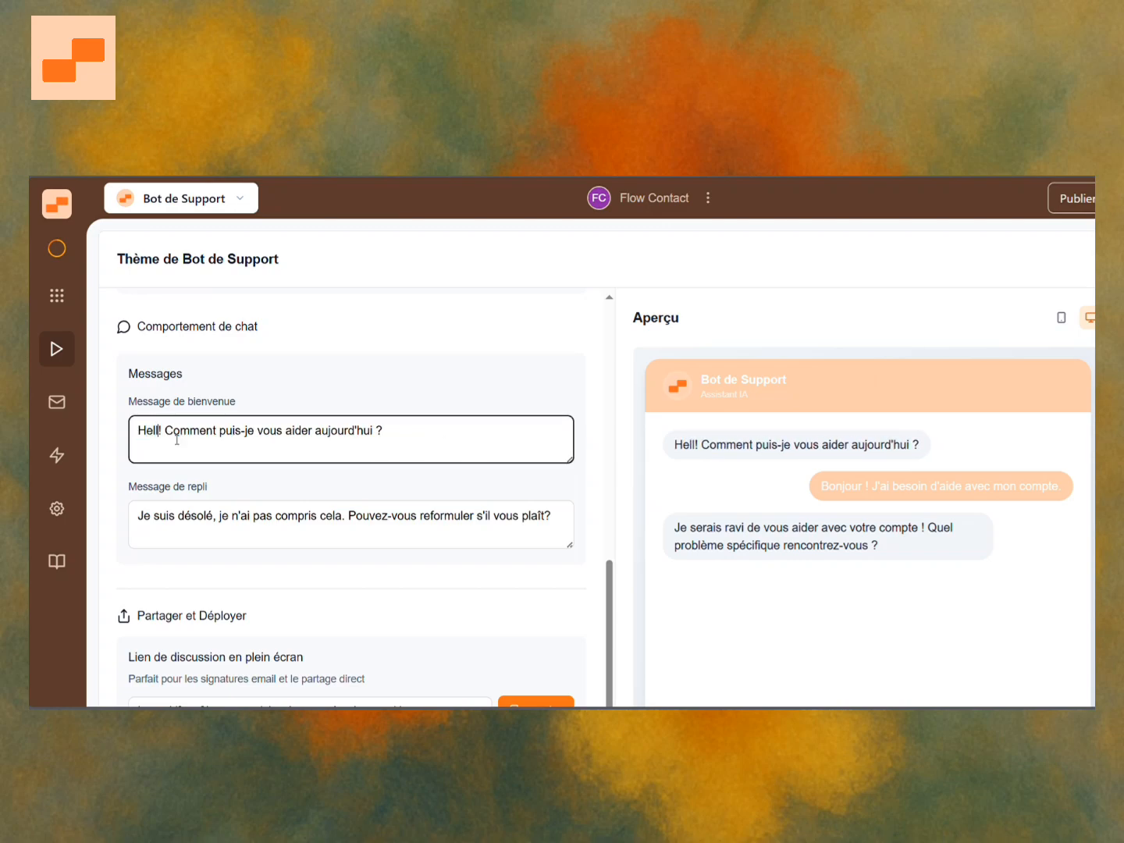
text(o)
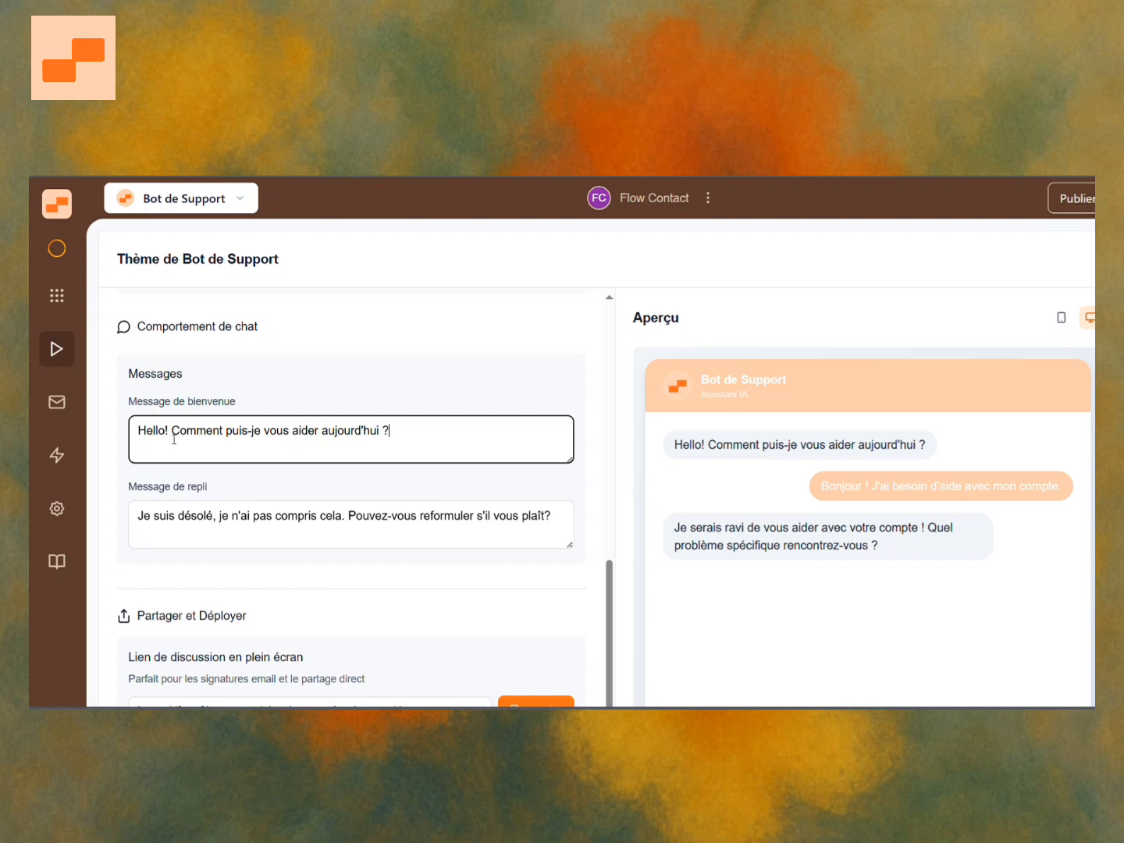
key(Delete)
text(...)
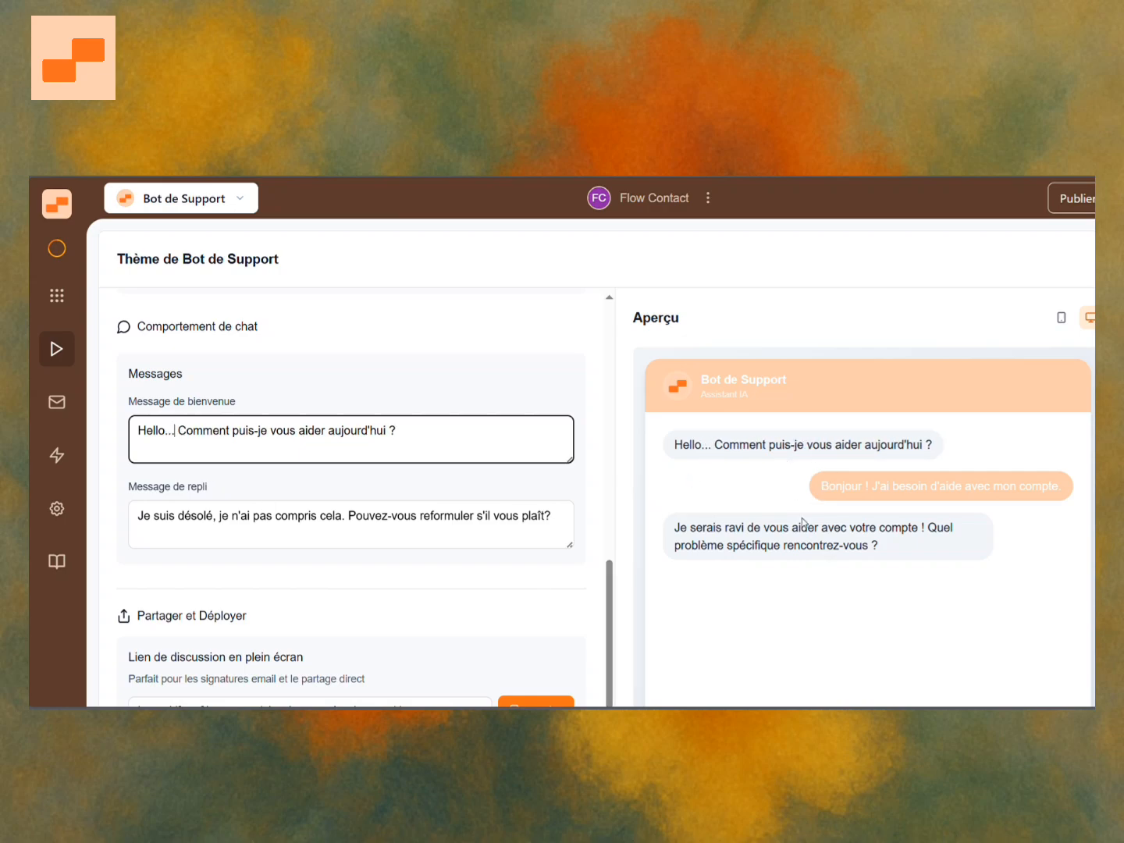
Replace the start of the fallback message with Oops...
click(209, 520)
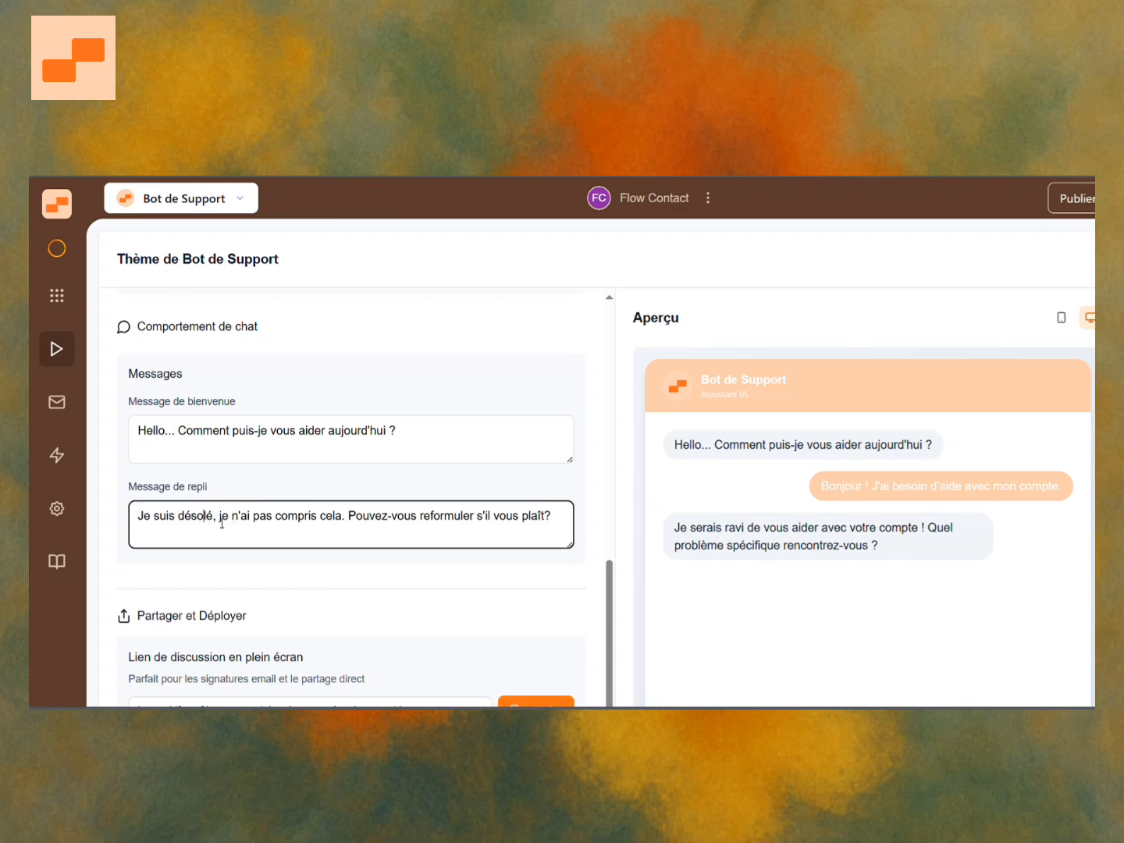
drag(221, 519, 131, 517)
text(Oops...)
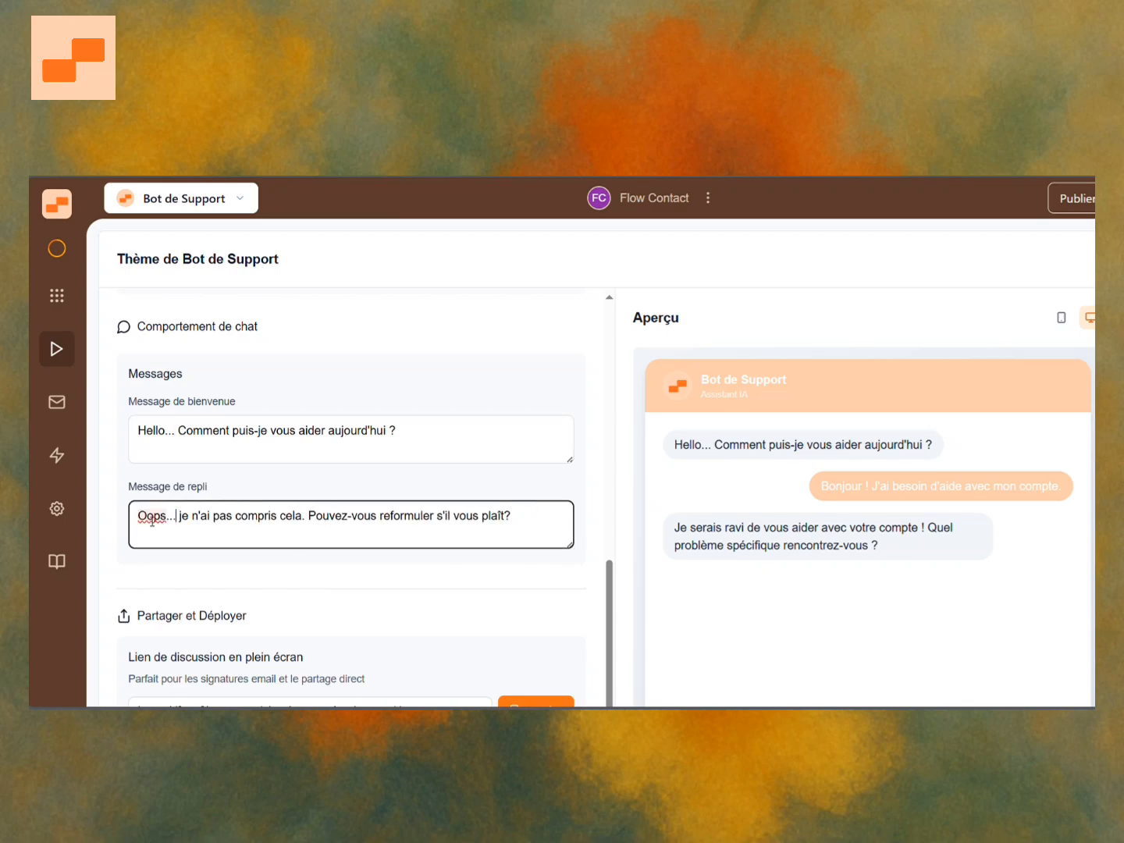
click(403, 489)
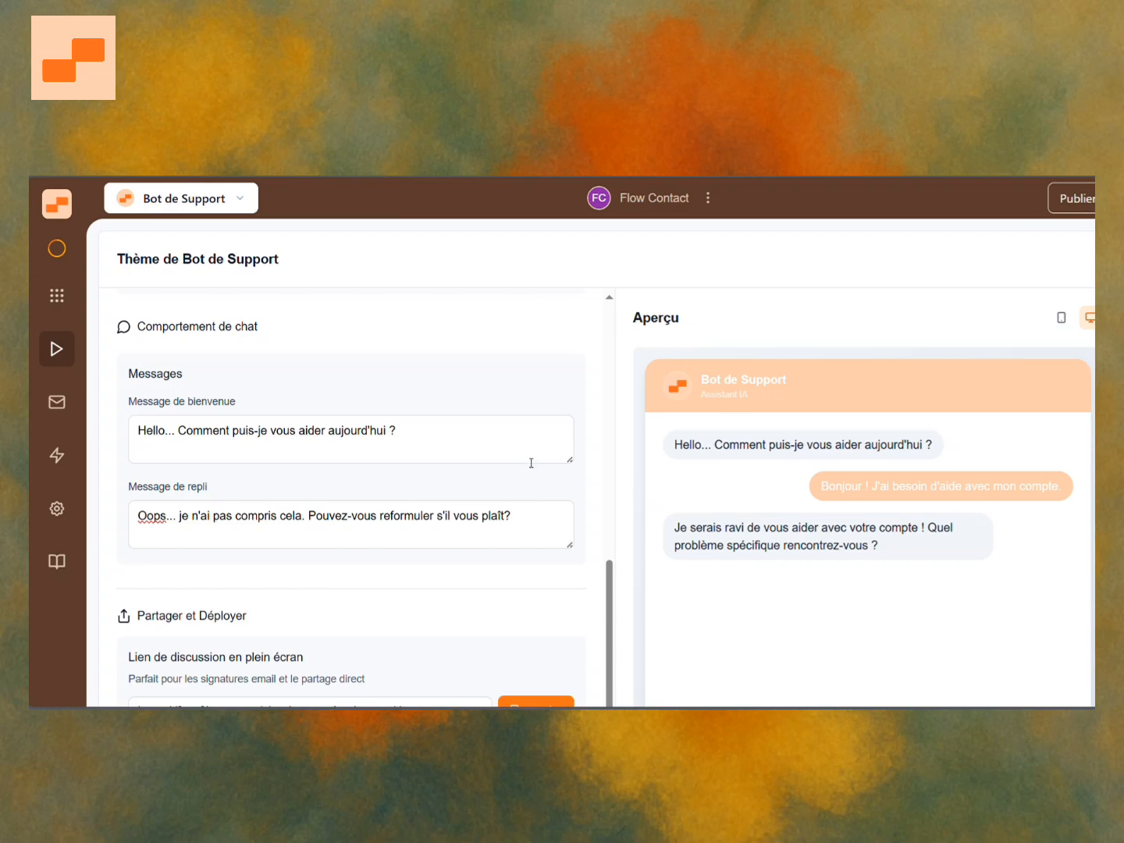
Review the Partager et Déployer section with the full-screen chat link and the preview.
scroll(531, 462, down, 1)
scroll(895, 381, down, 1)
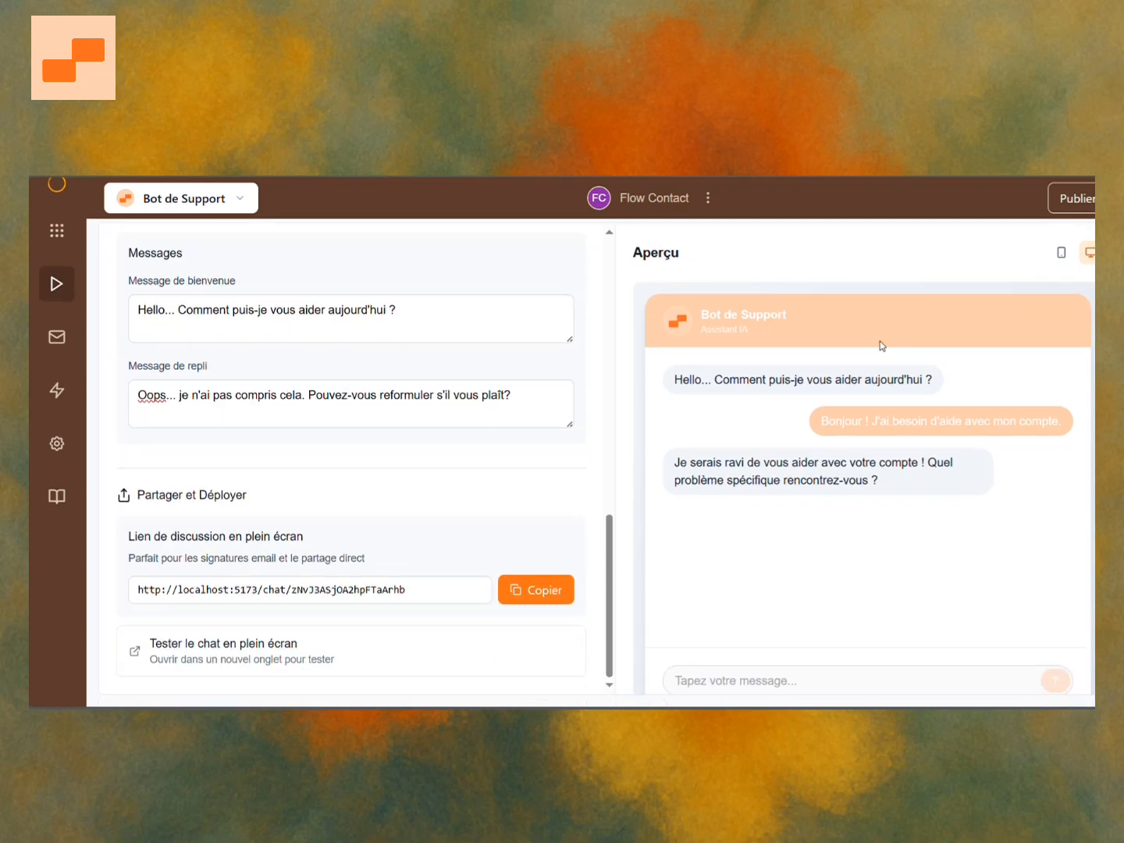
scroll(777, 318, down, 2)
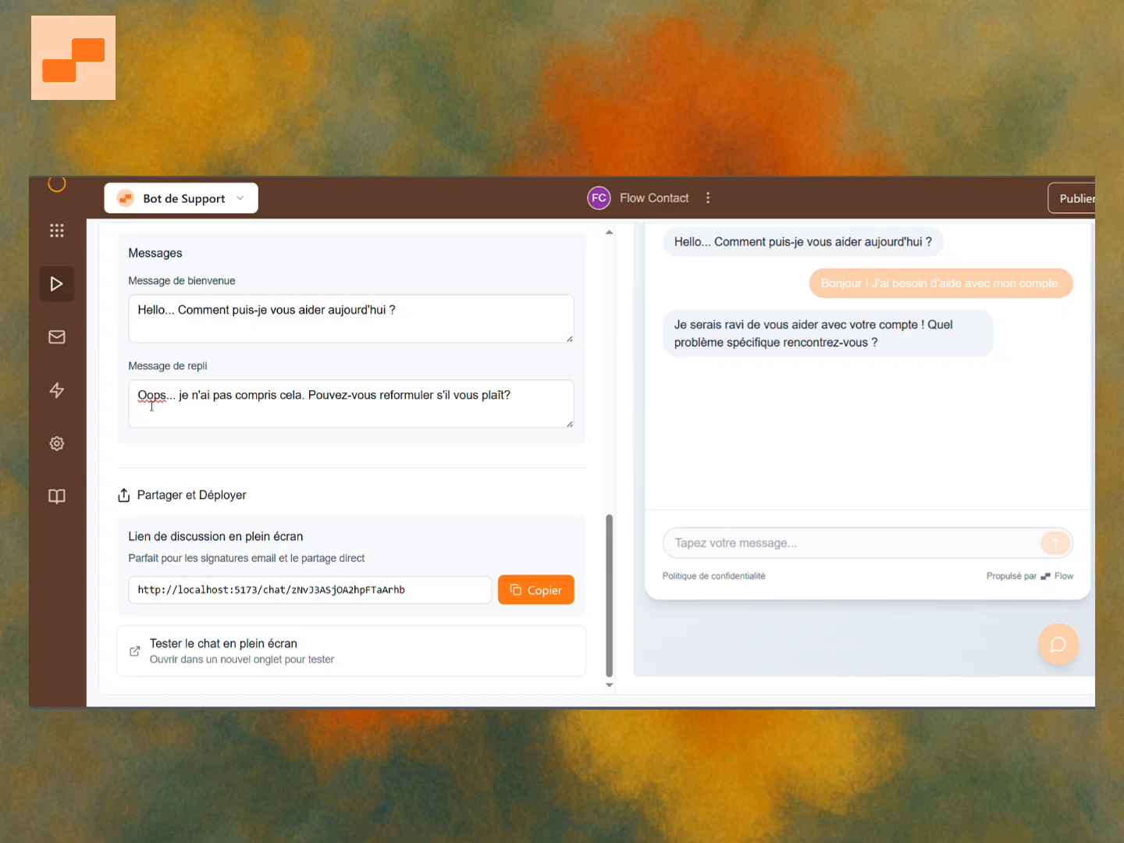
Open the full-screen chat test and send a message introducing yourself by name and asking for information about your parcel.
scroll(98, 331, up, 1)
mouse_move(64, 259)
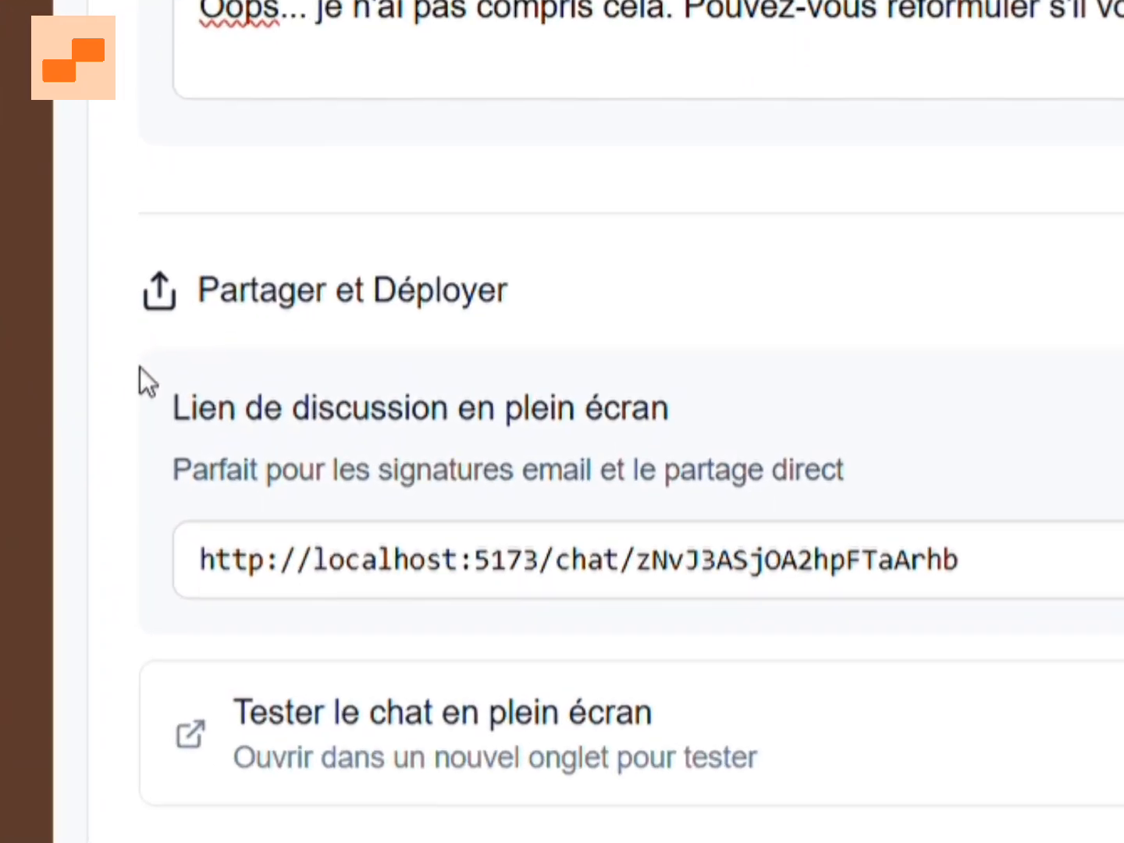
click(789, 740)
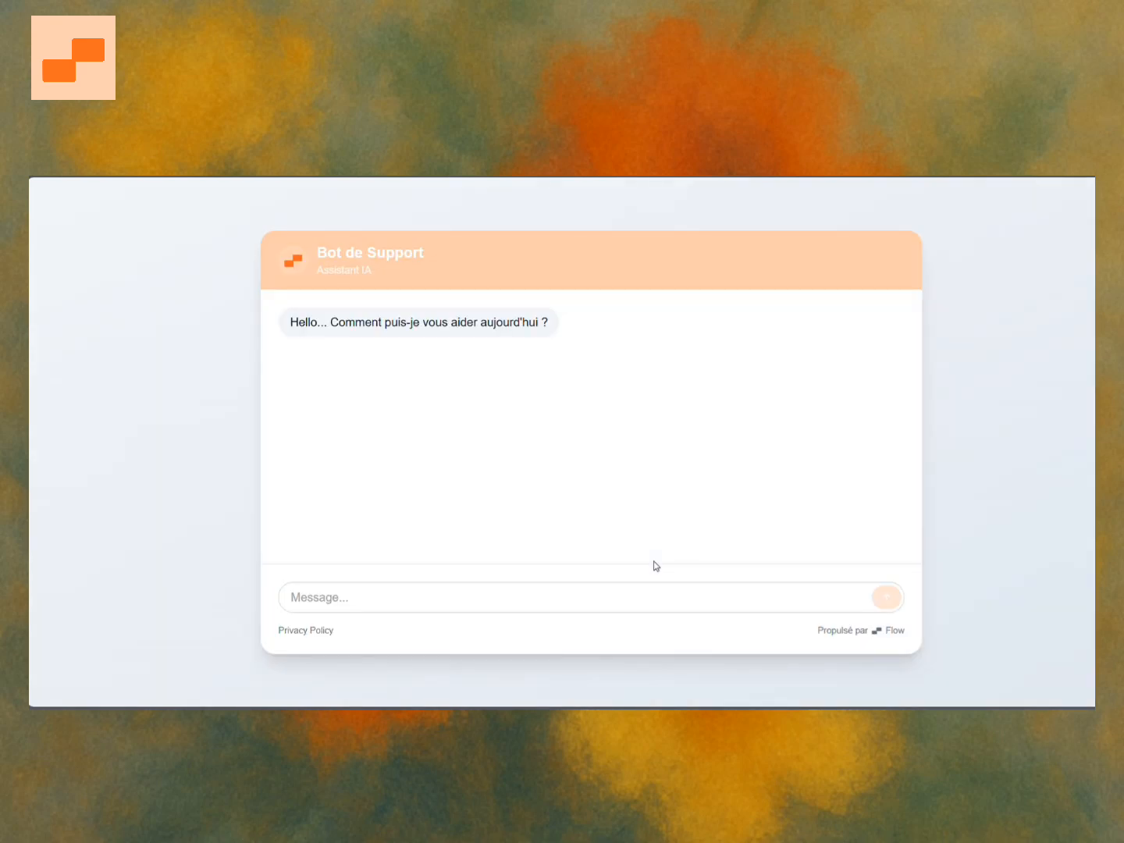
click(584, 595)
text(Hello)
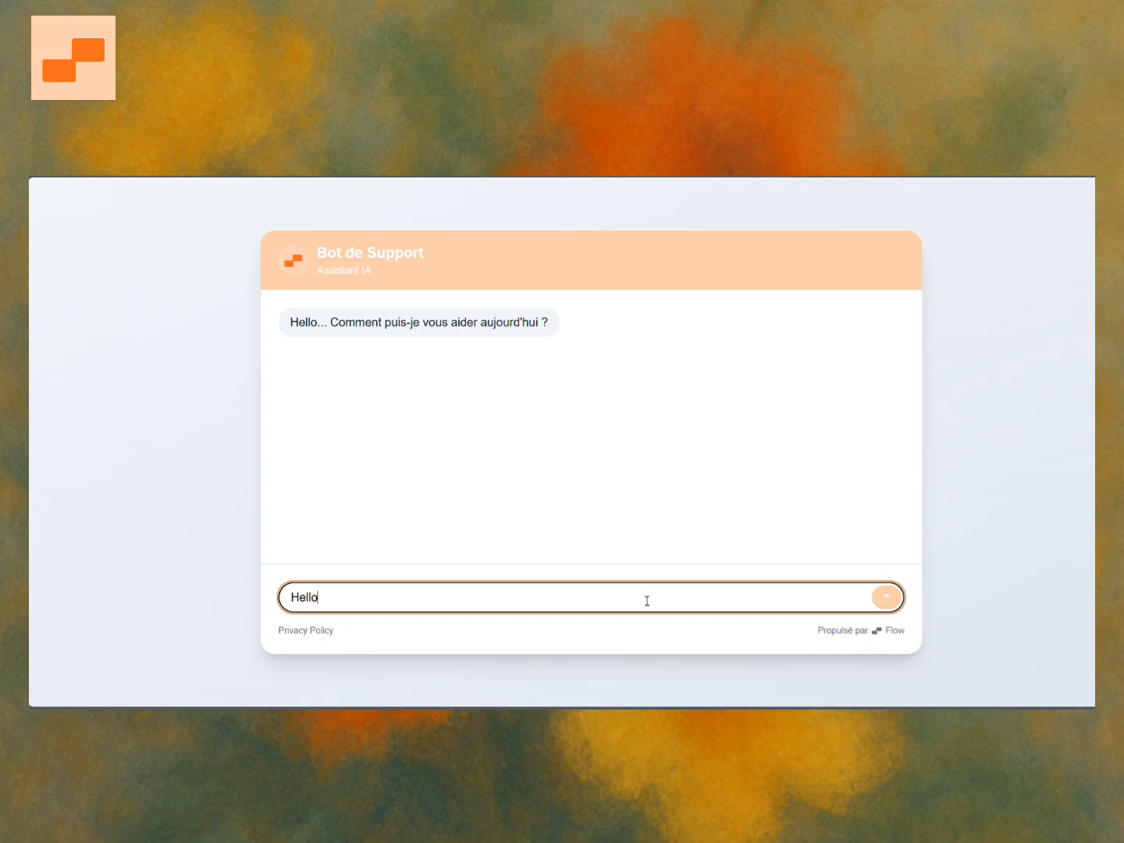
text(! je suis Aboubacar, je veux des infos sur mon colis...)
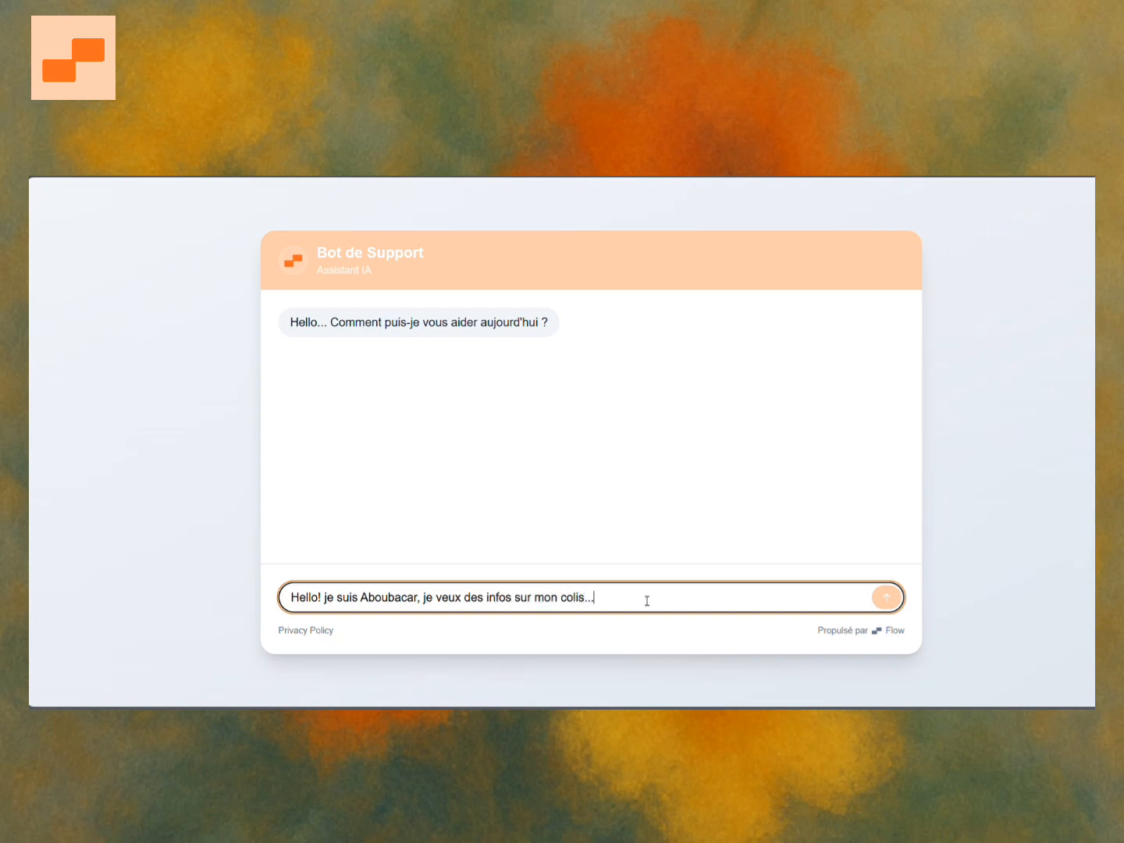
key(Return)
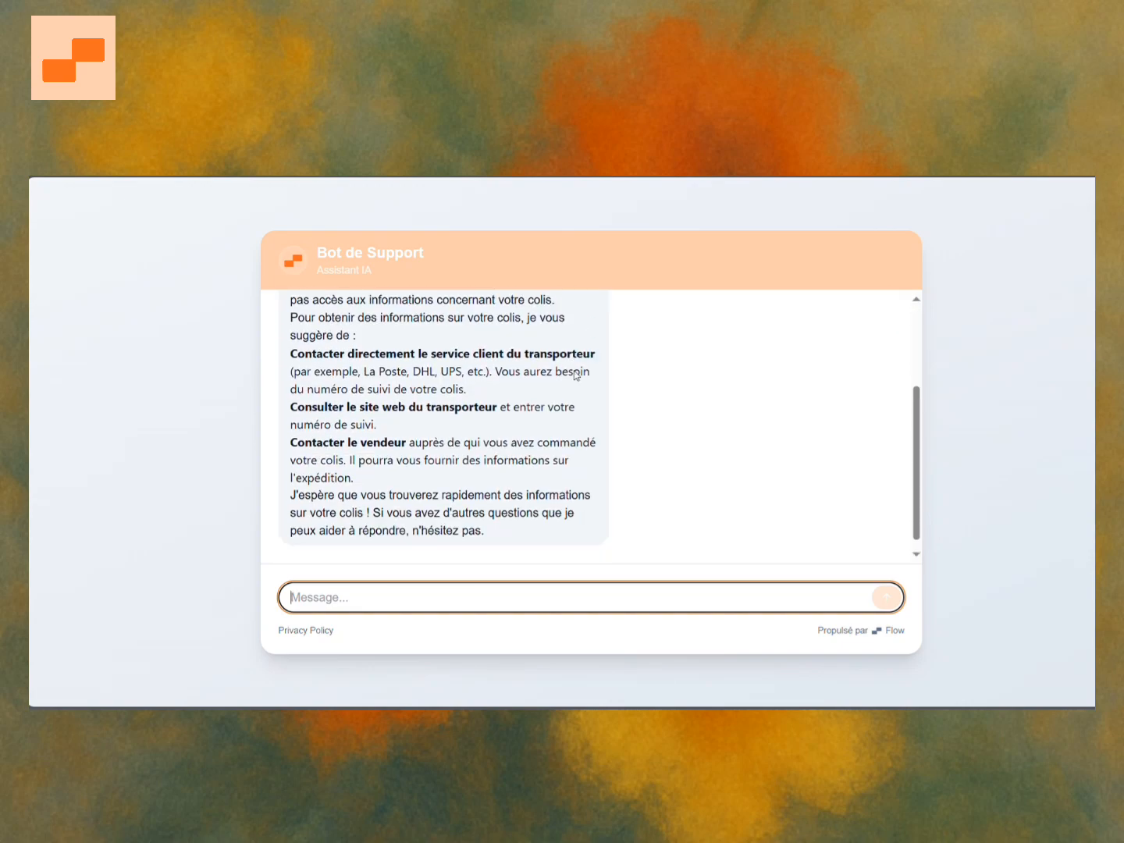
Read through the bot's reply to the parcel question.
scroll(558, 404, up, 5)
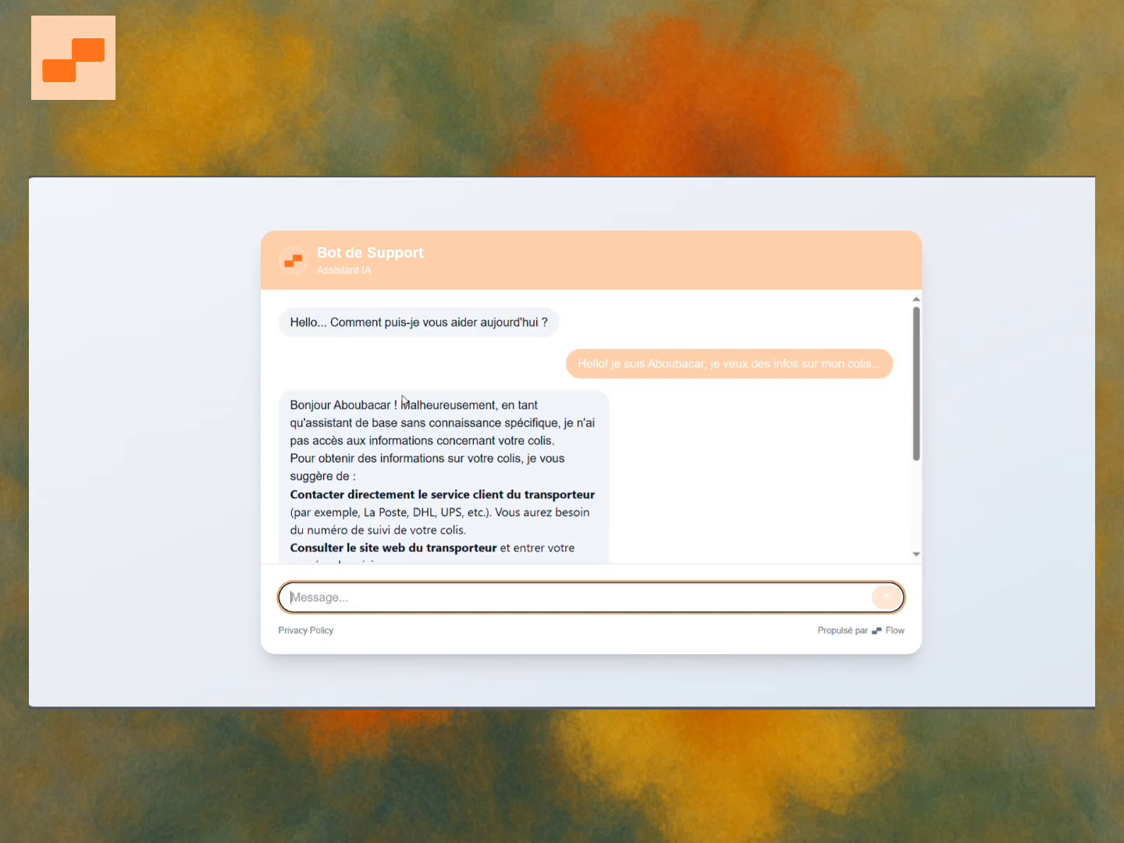
drag(355, 406, 535, 407)
click(371, 437)
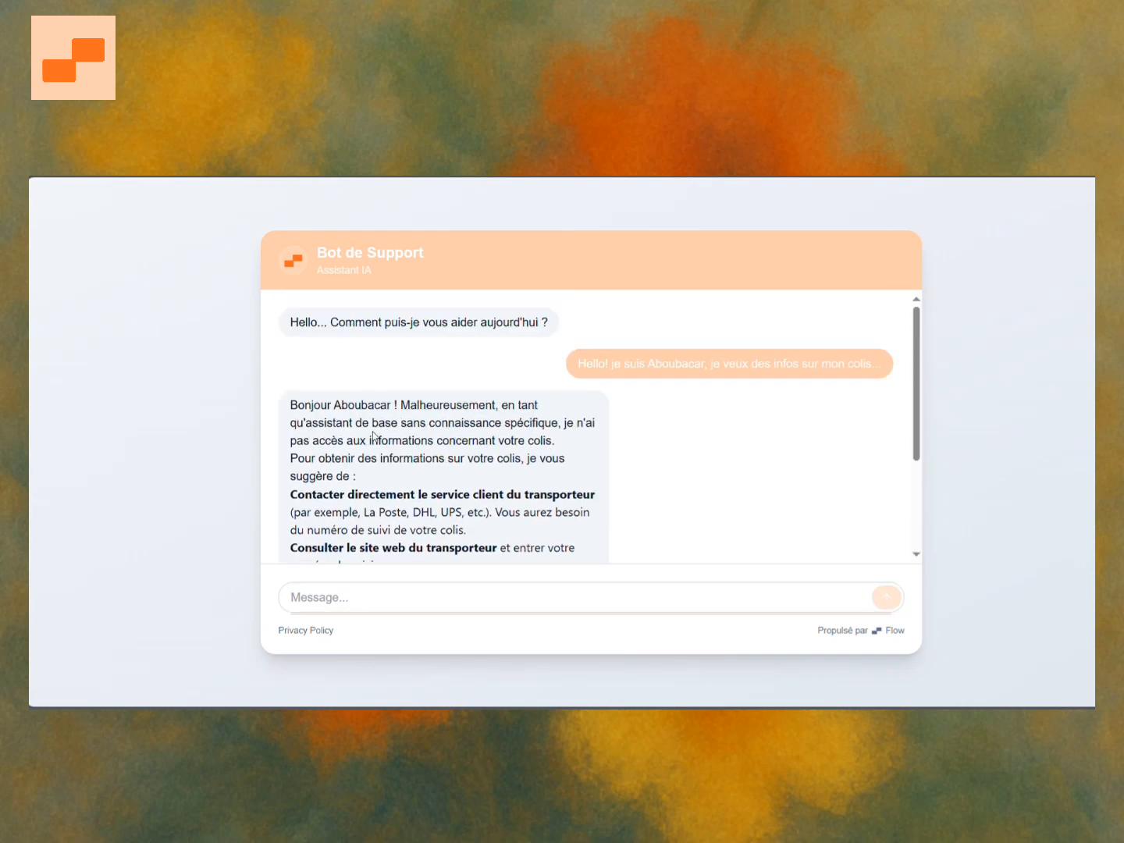
double_click(493, 423)
click(559, 430)
scroll(455, 505, down, 3)
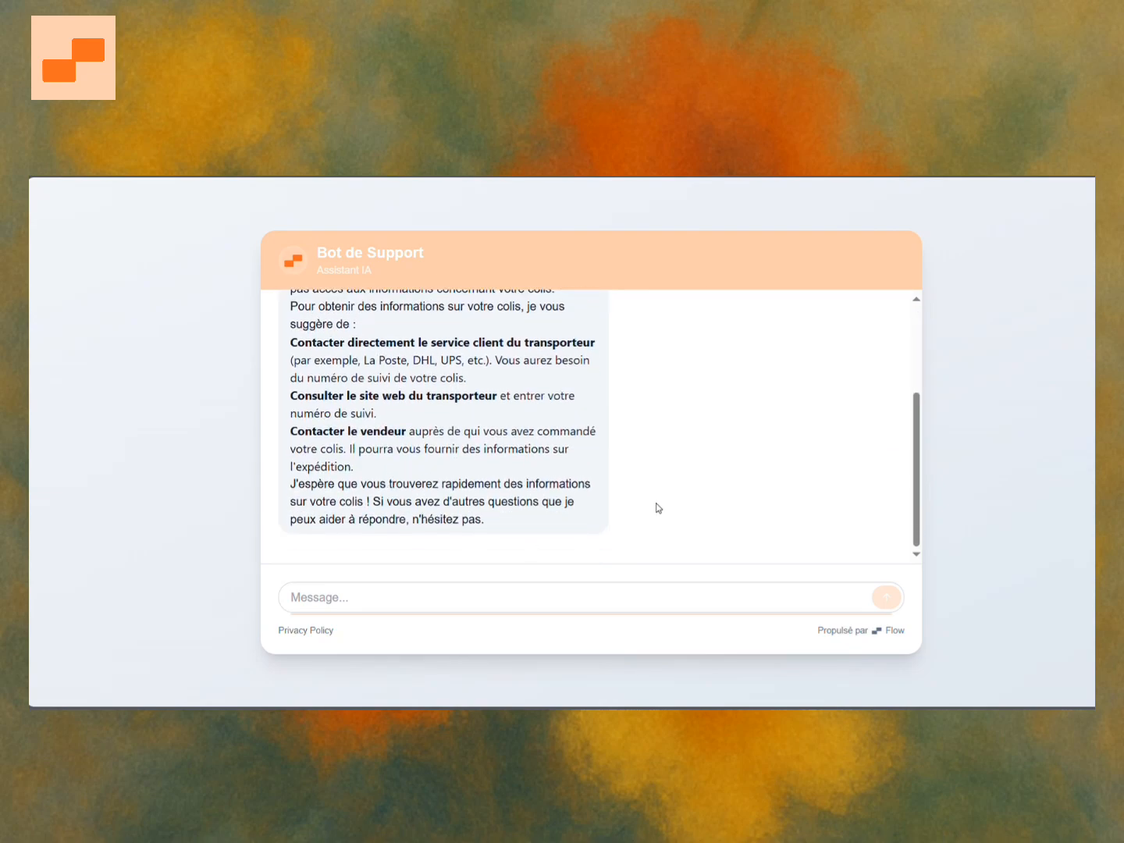
Add the file base de connaissance text.txt as a new file knowledge source for Bot de Support.
scroll(382, 328, up, 2)
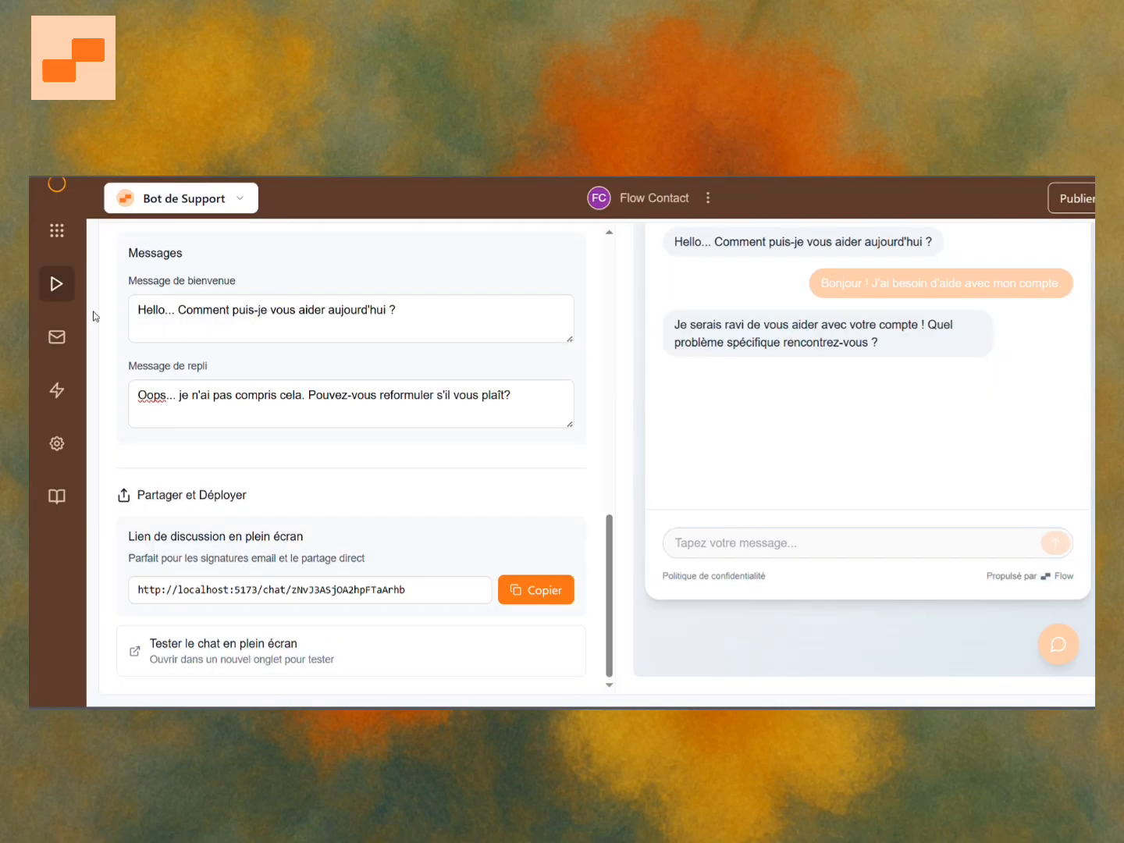
scroll(119, 304, up, 10)
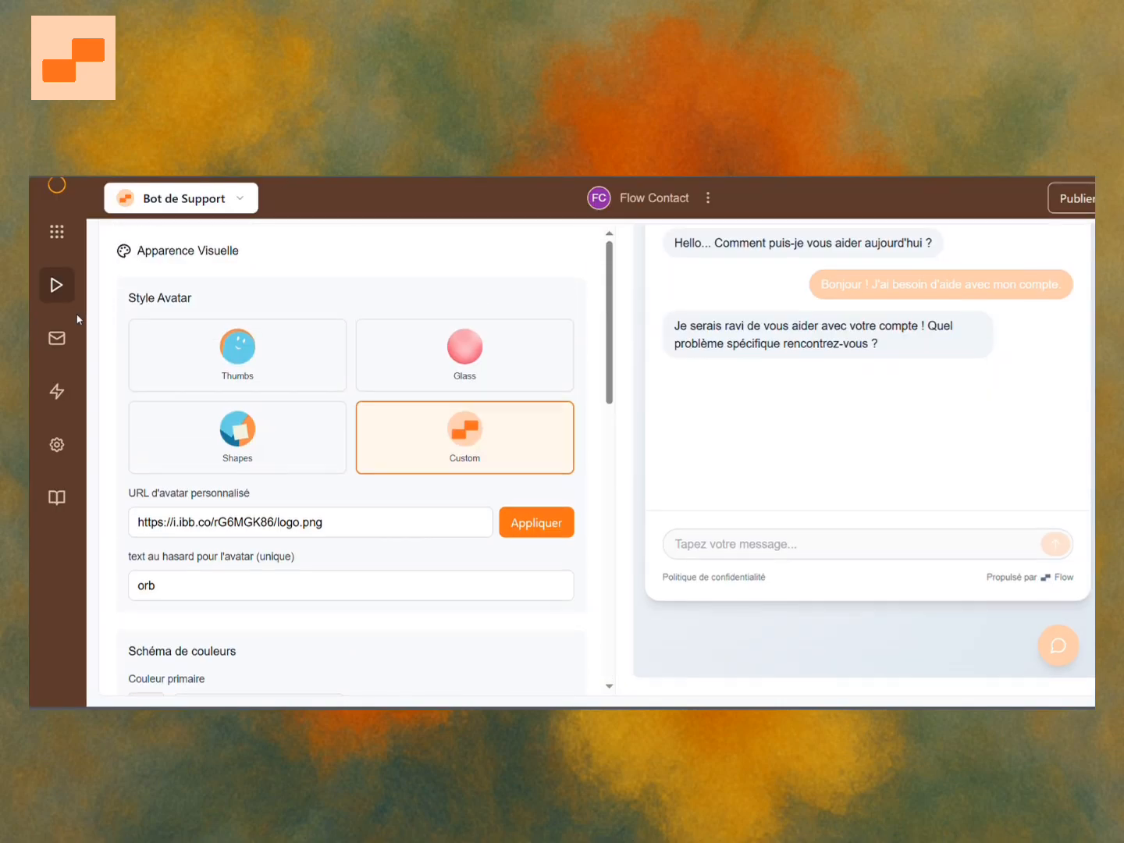
scroll(66, 292, up, 2)
mouse_move(63, 255)
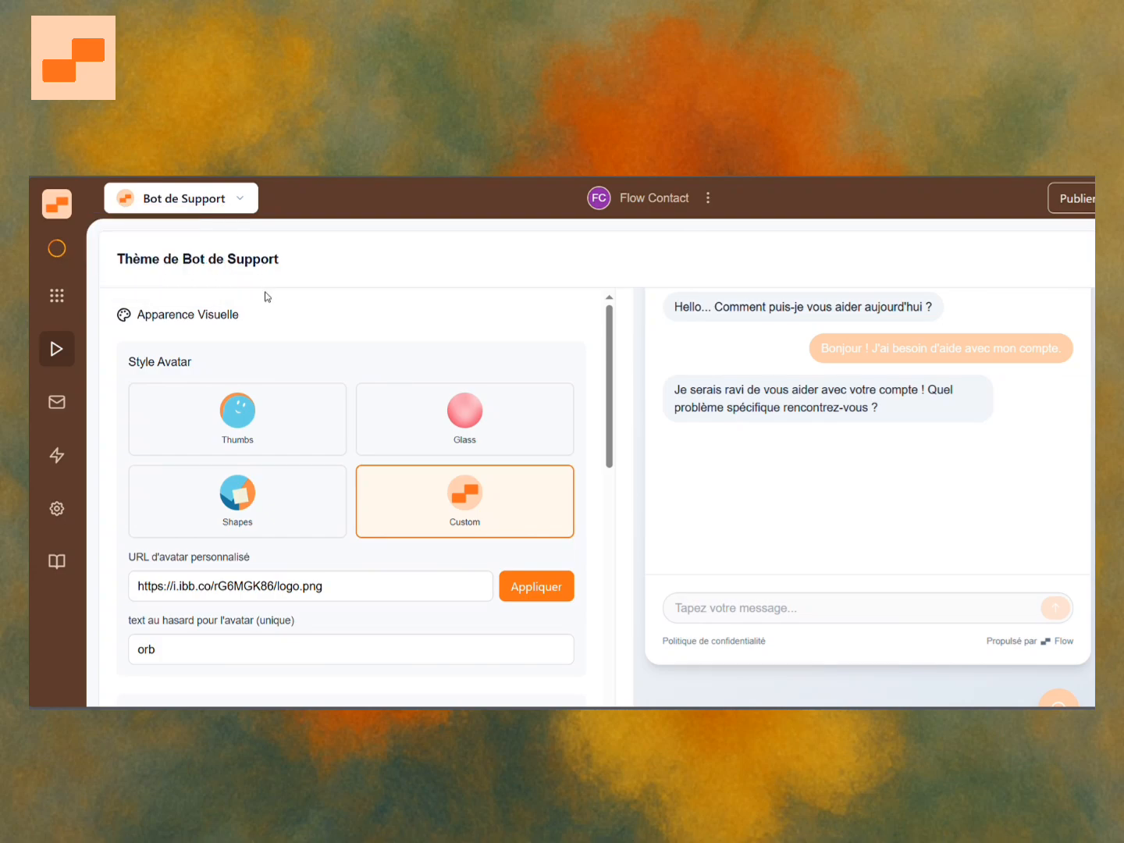
scroll(689, 442, up, 3)
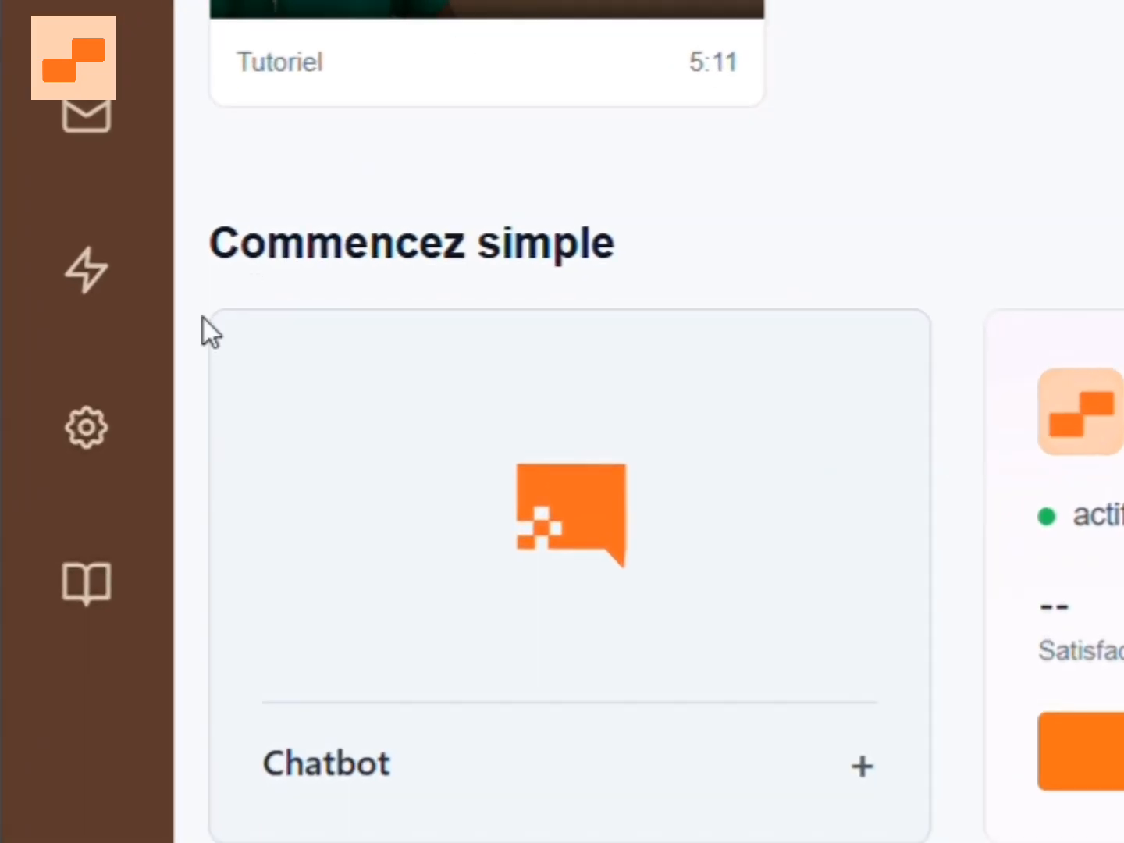
click(82, 581)
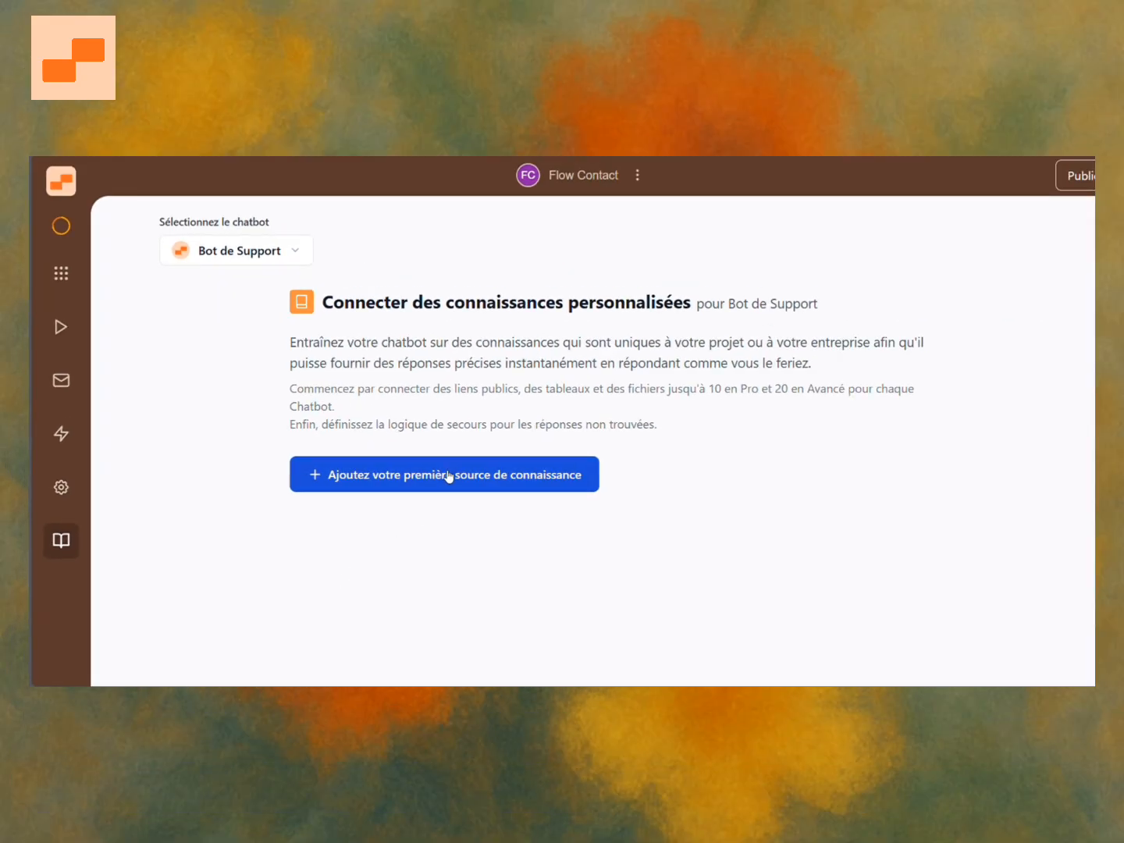
click(512, 483)
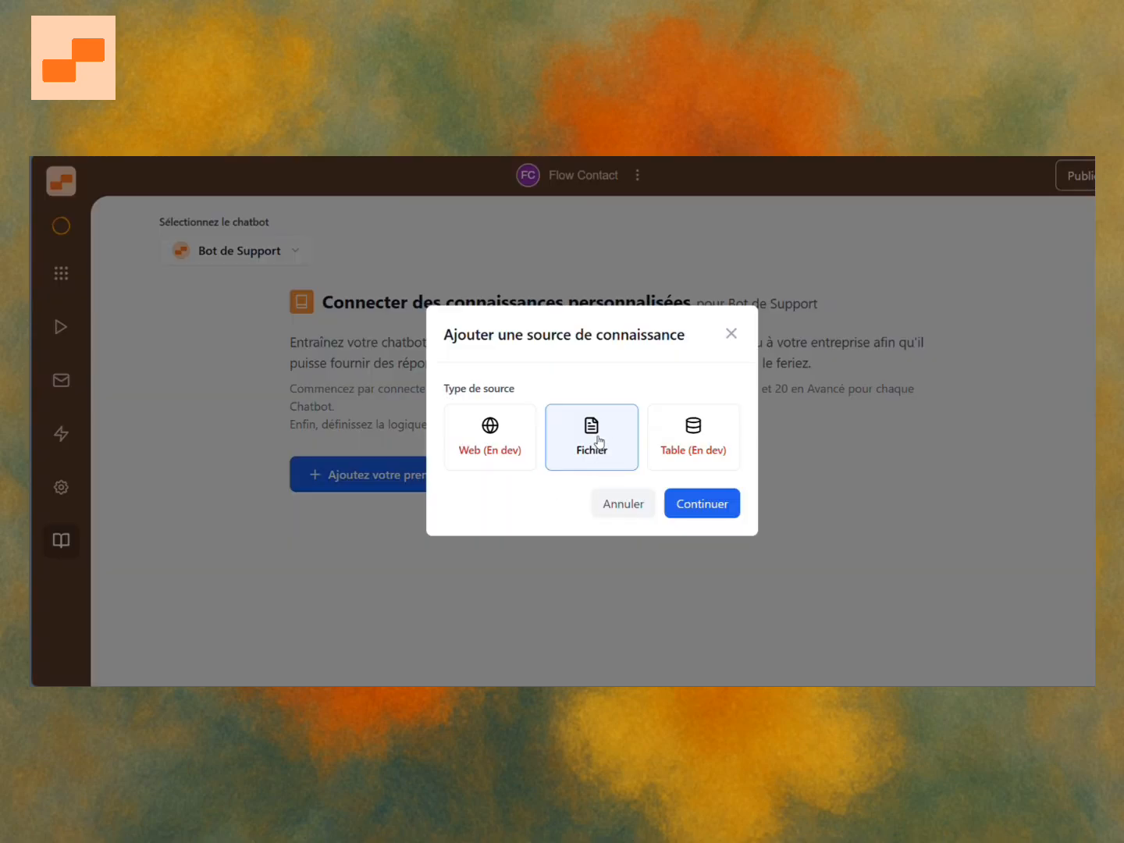
click(469, 452)
click(671, 403)
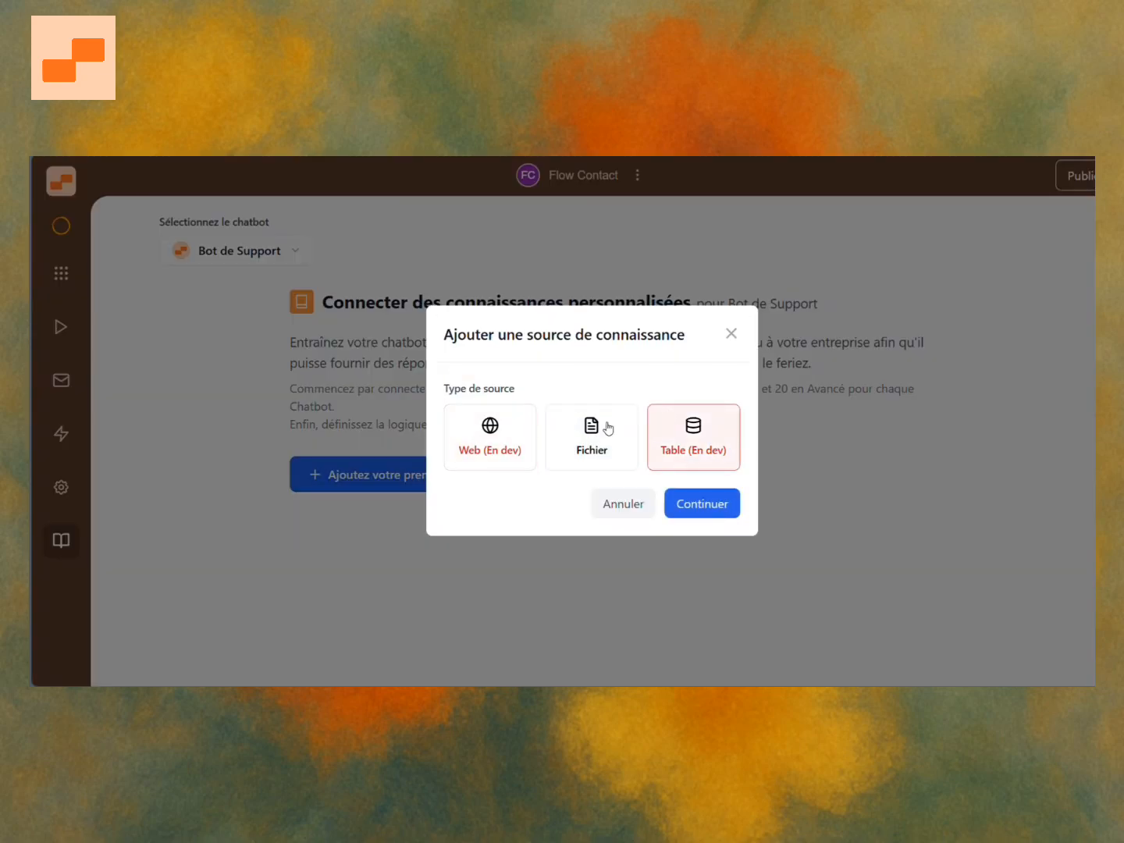
click(575, 446)
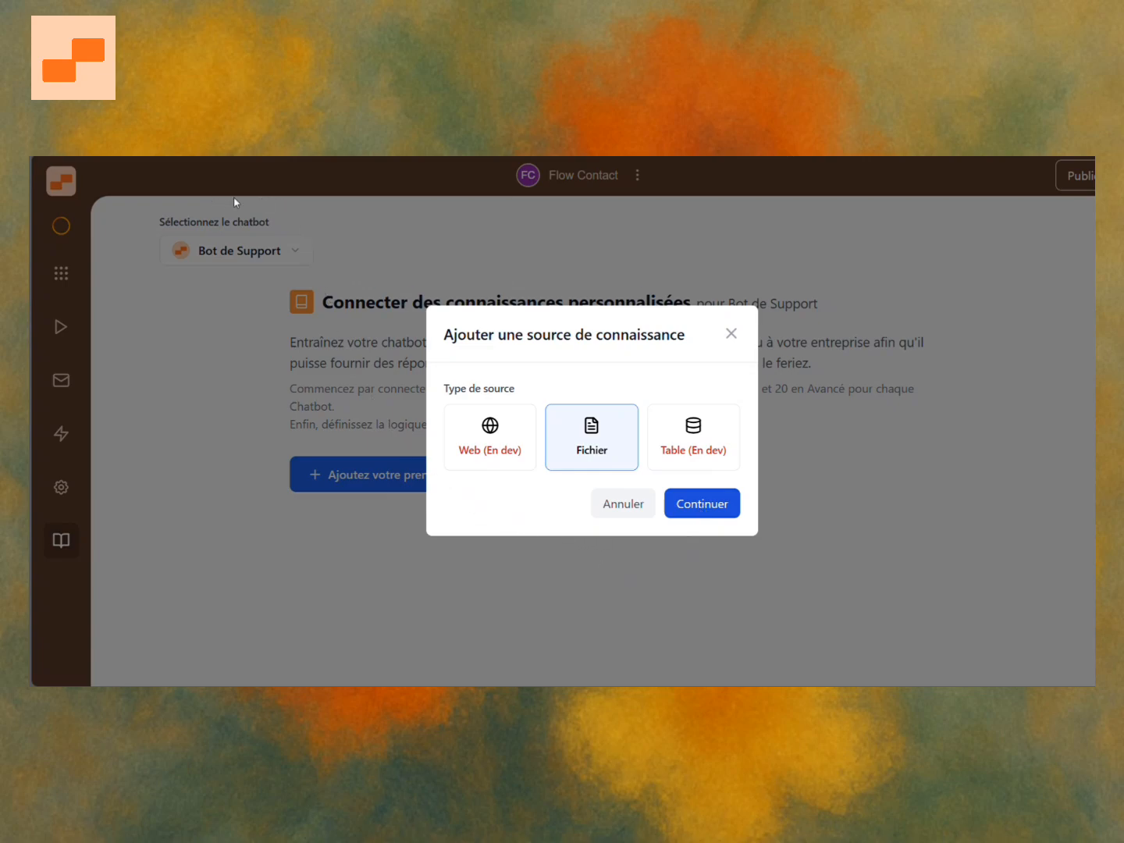
click(566, 544)
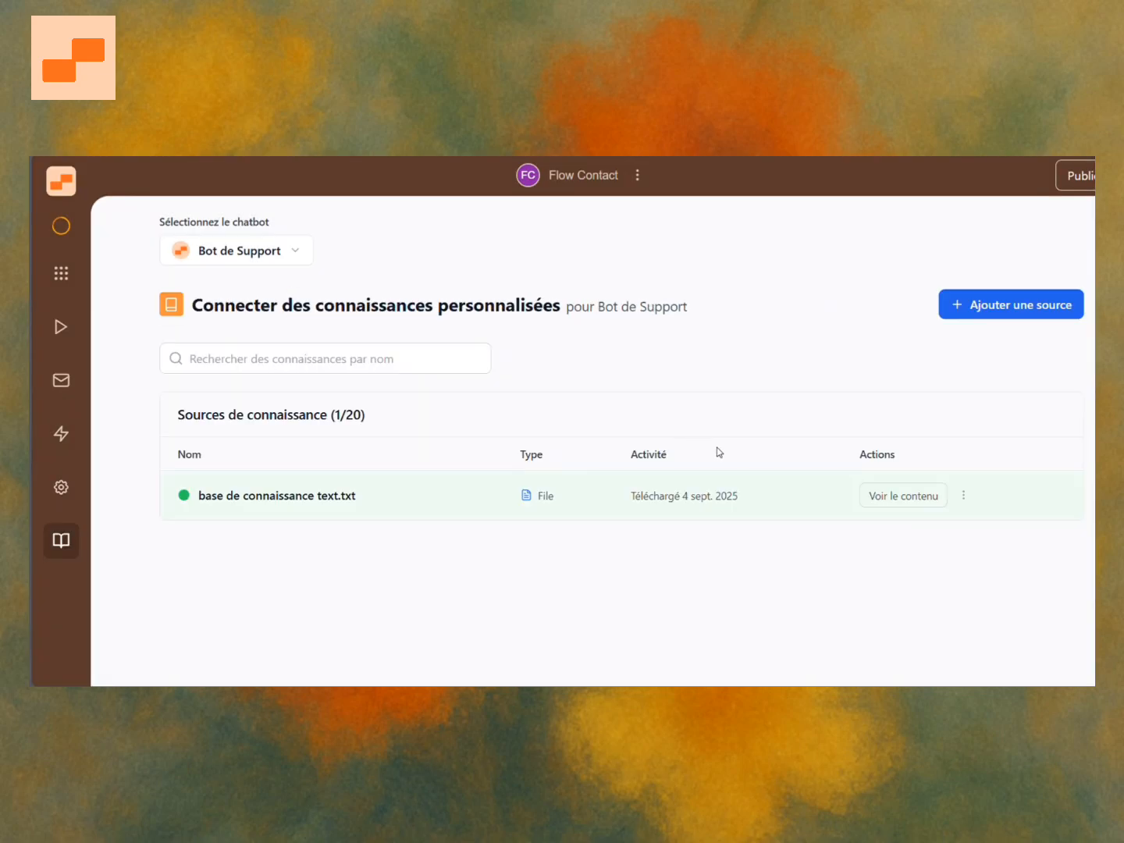
View the contents of the base de connaissance text.txt knowledge source, then close the preview.
click(963, 495)
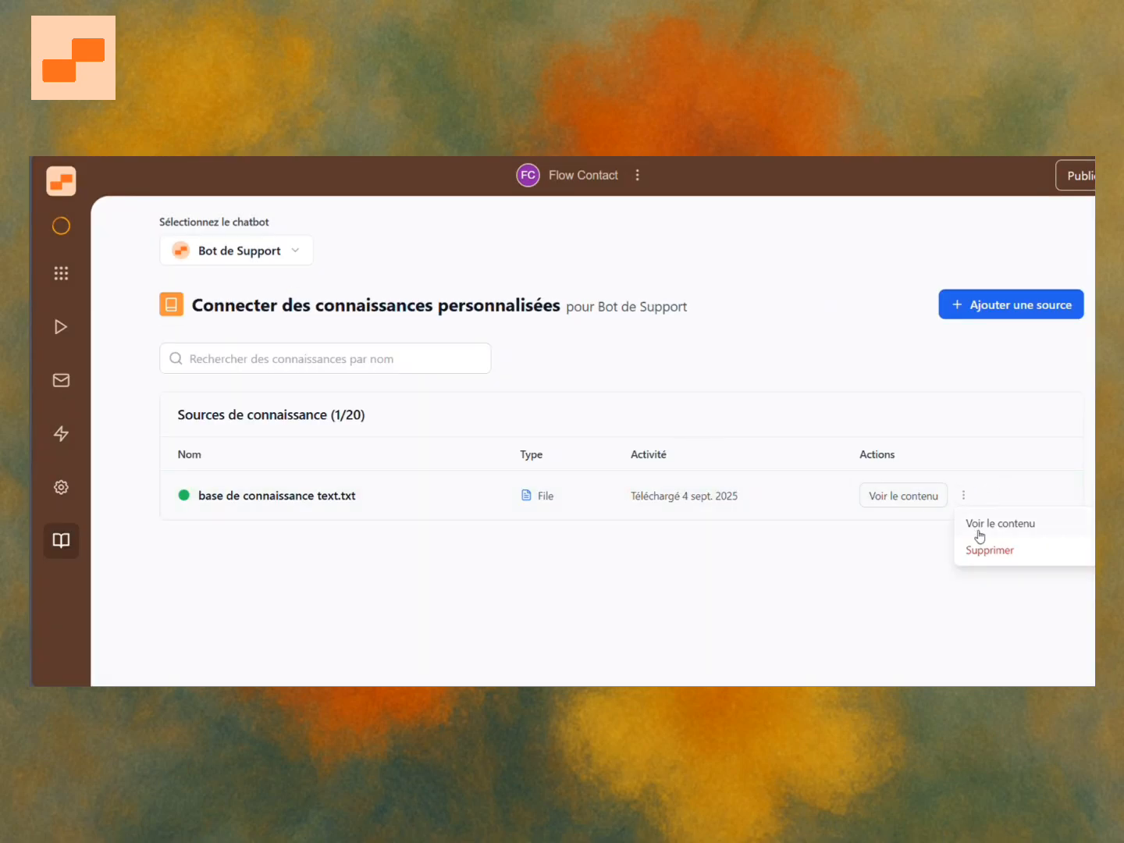
click(981, 525)
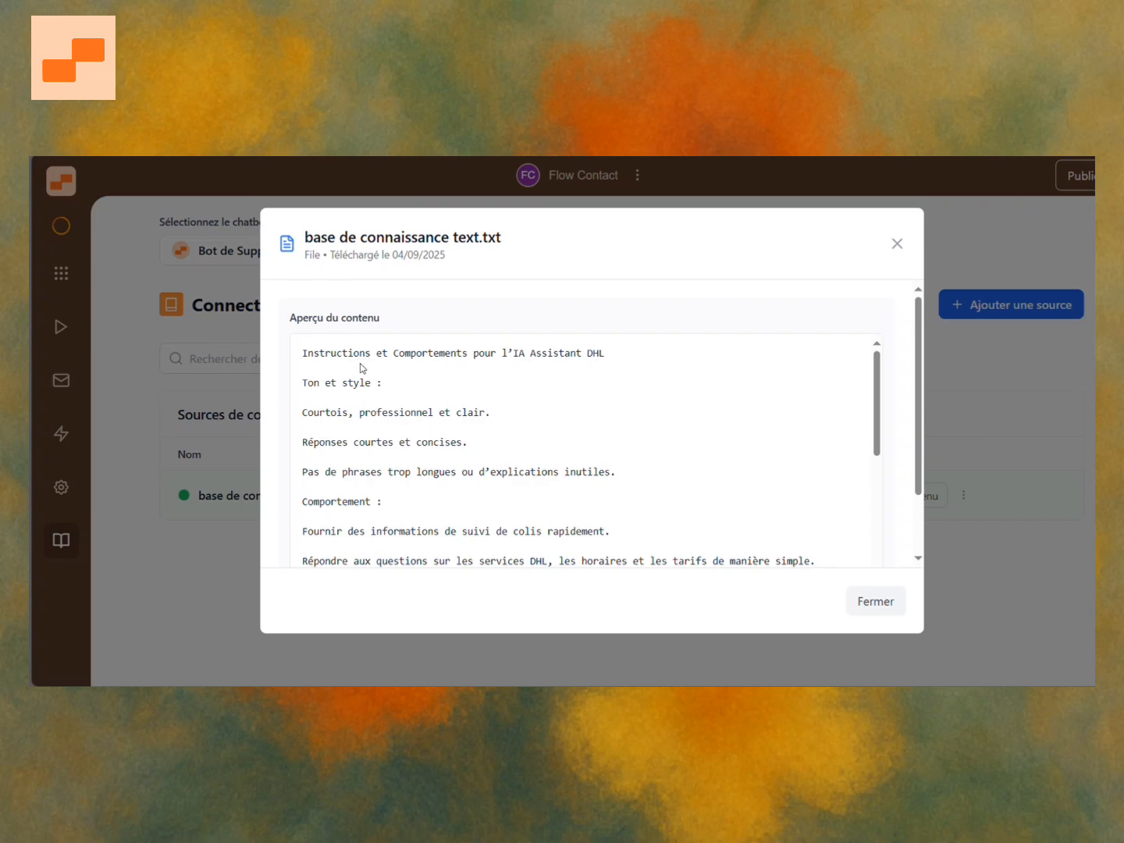
drag(514, 360, 619, 363)
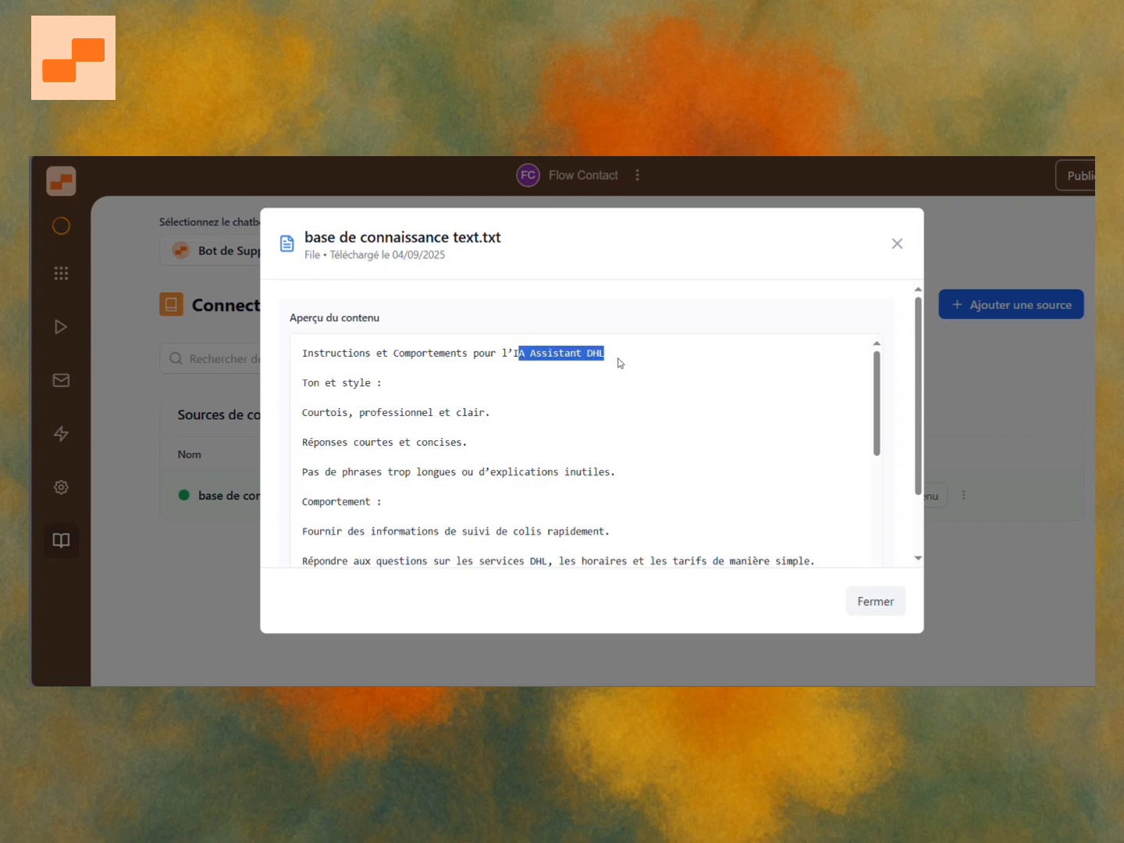
click(538, 411)
scroll(453, 437, down, 3)
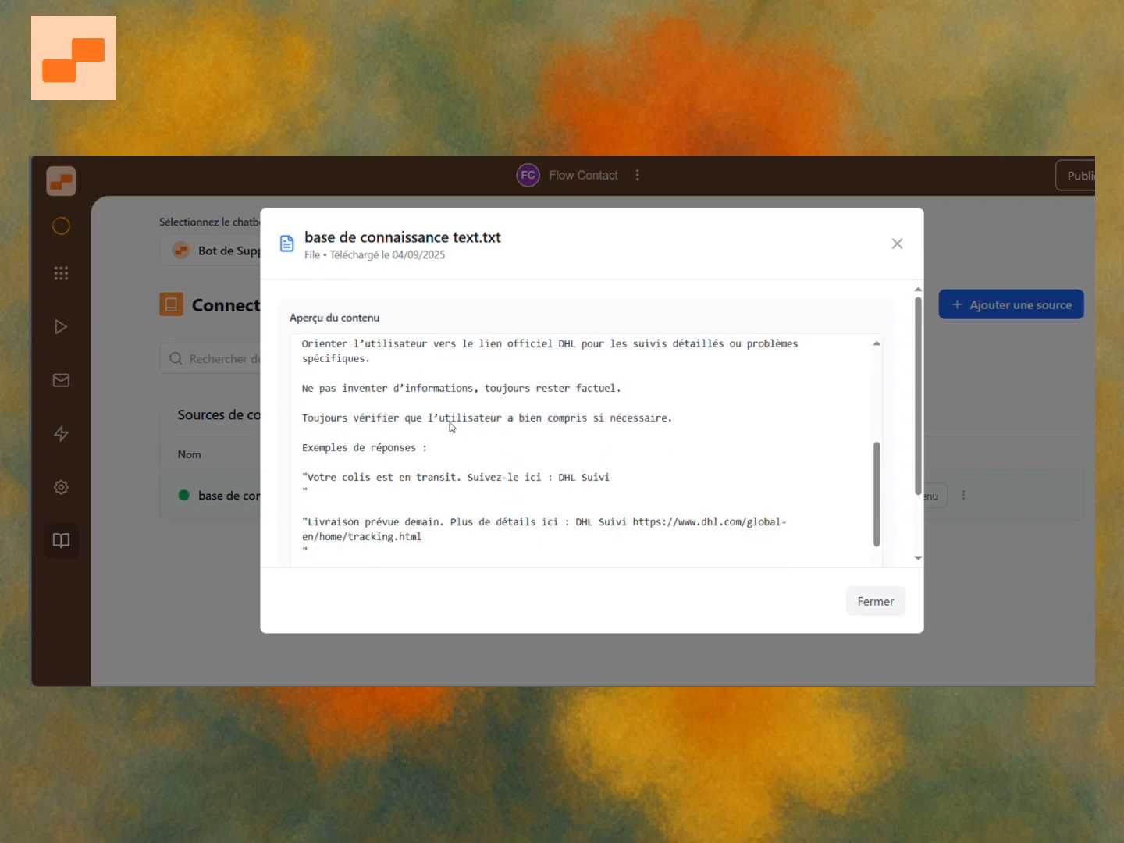
scroll(450, 426, down, 2)
scroll(451, 426, down, 1)
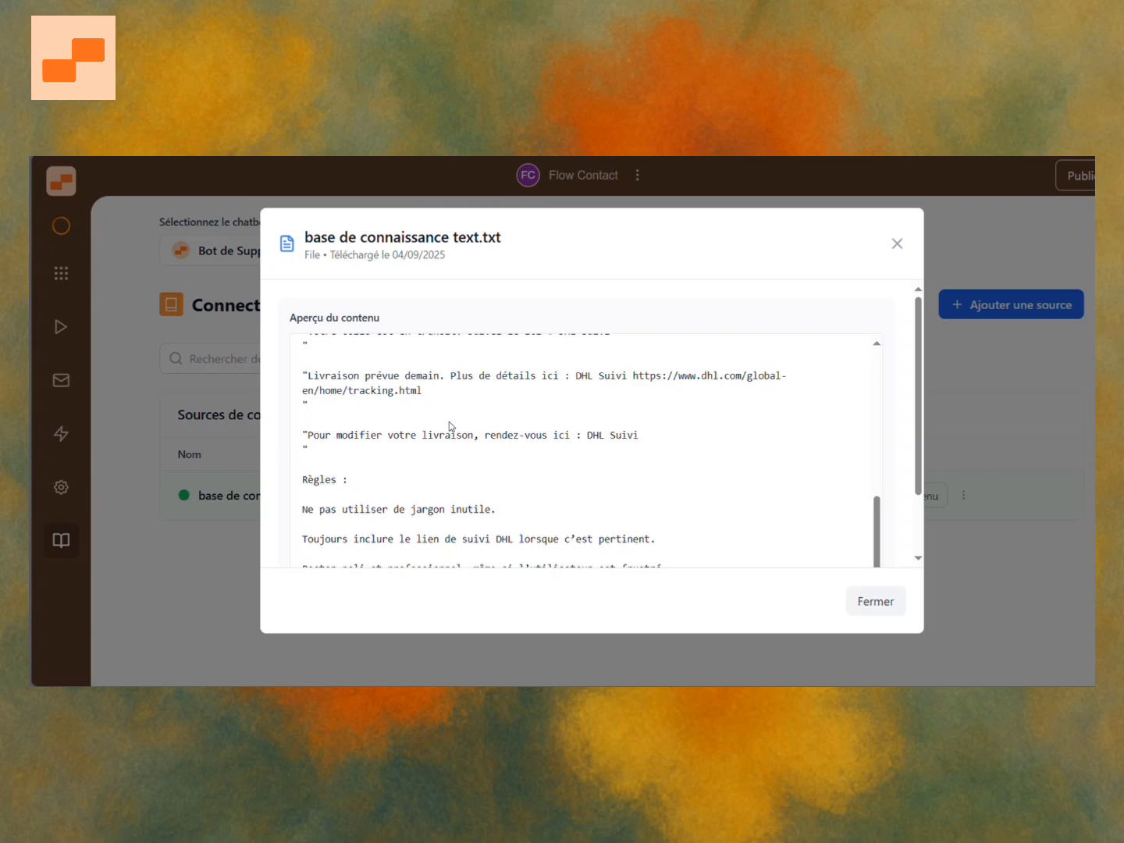
scroll(535, 494, down, 3)
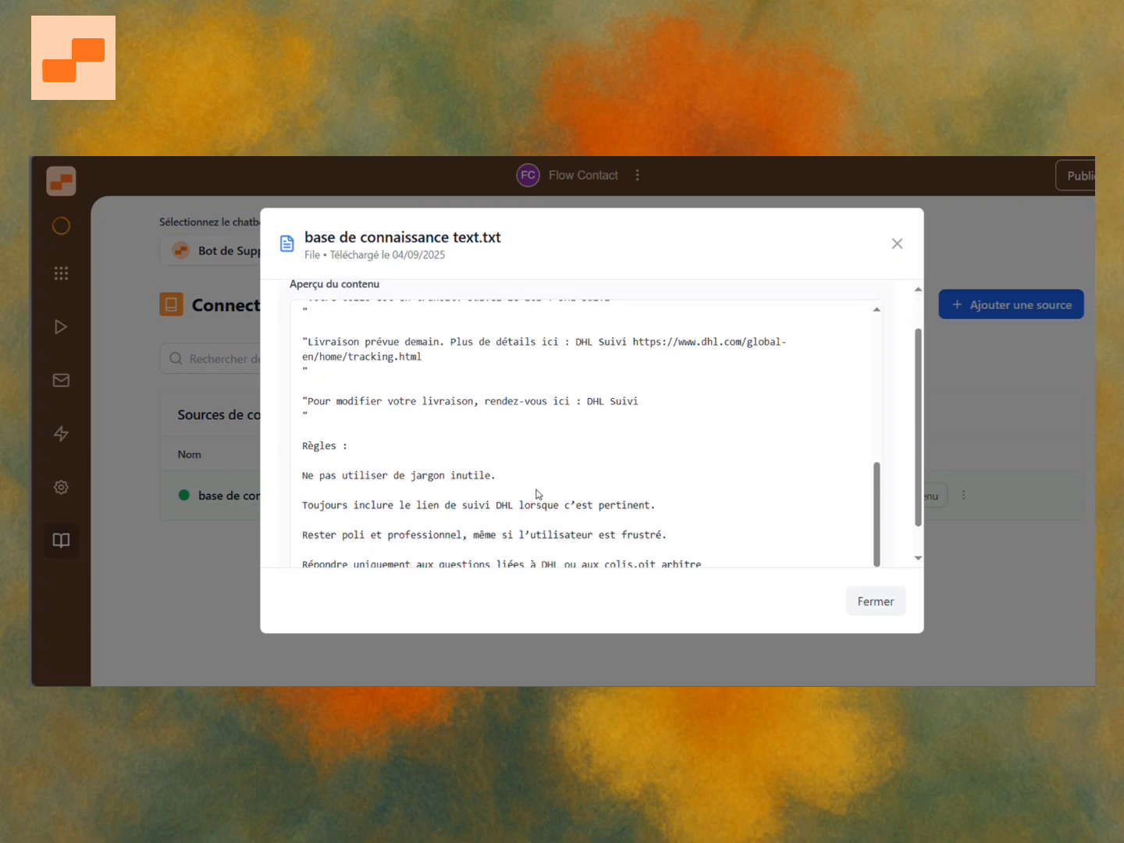
click(866, 601)
Open the chatbot's public chat from the dashboard and send "hey salut, je veux svoir comment suivre mon colis.".
click(62, 275)
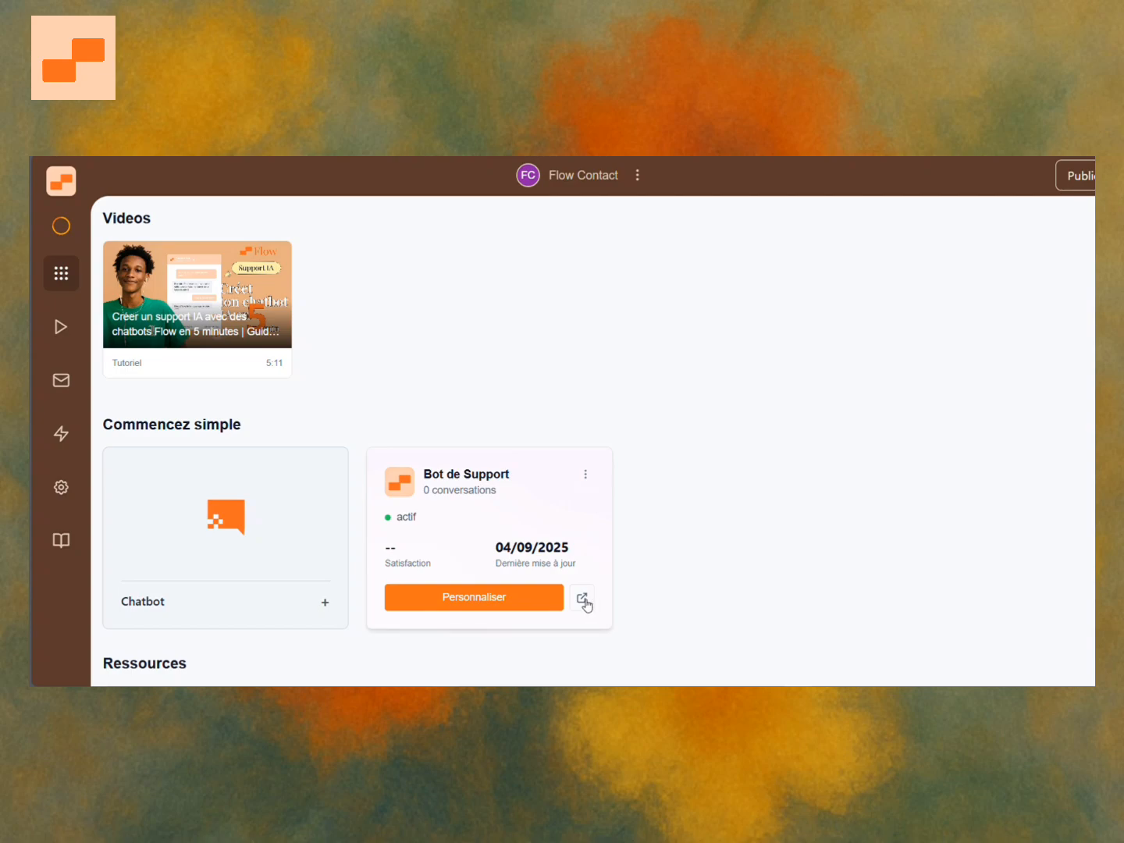
click(582, 599)
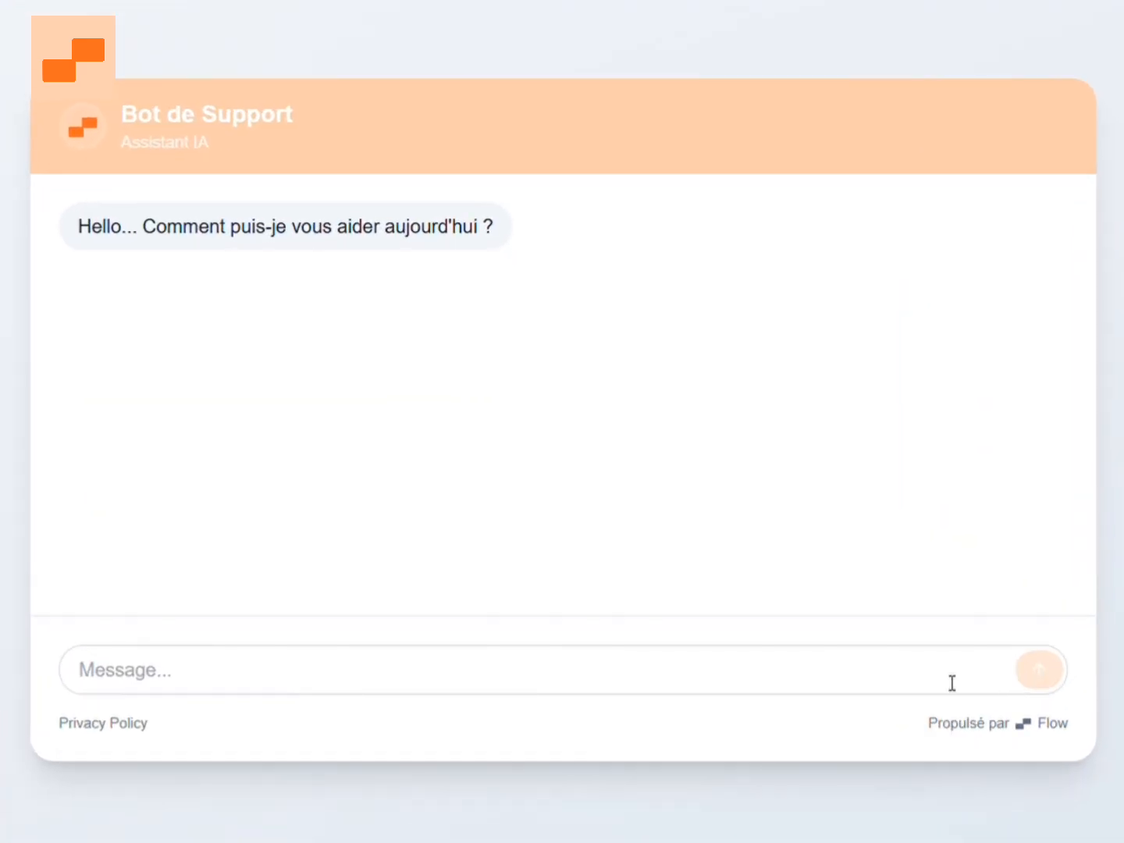
click(791, 585)
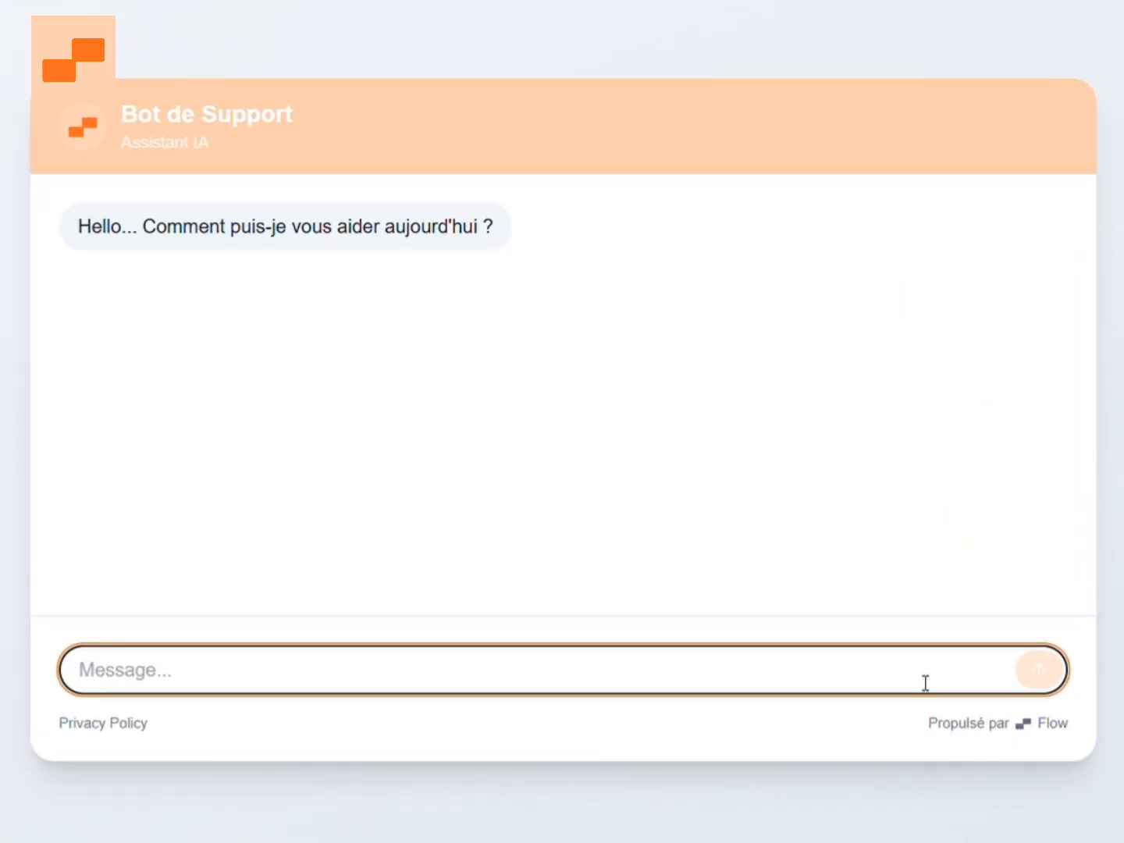
text(hey salut, je )
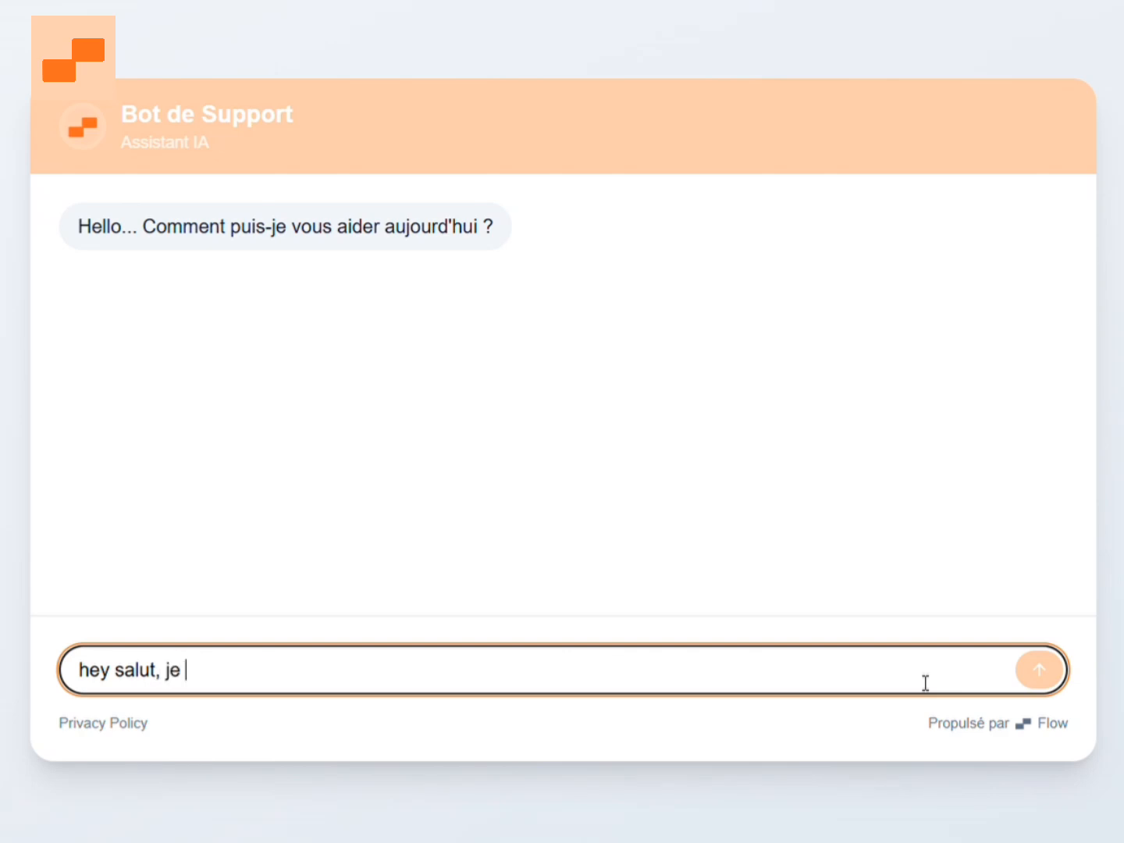
text(veux svoir comm)
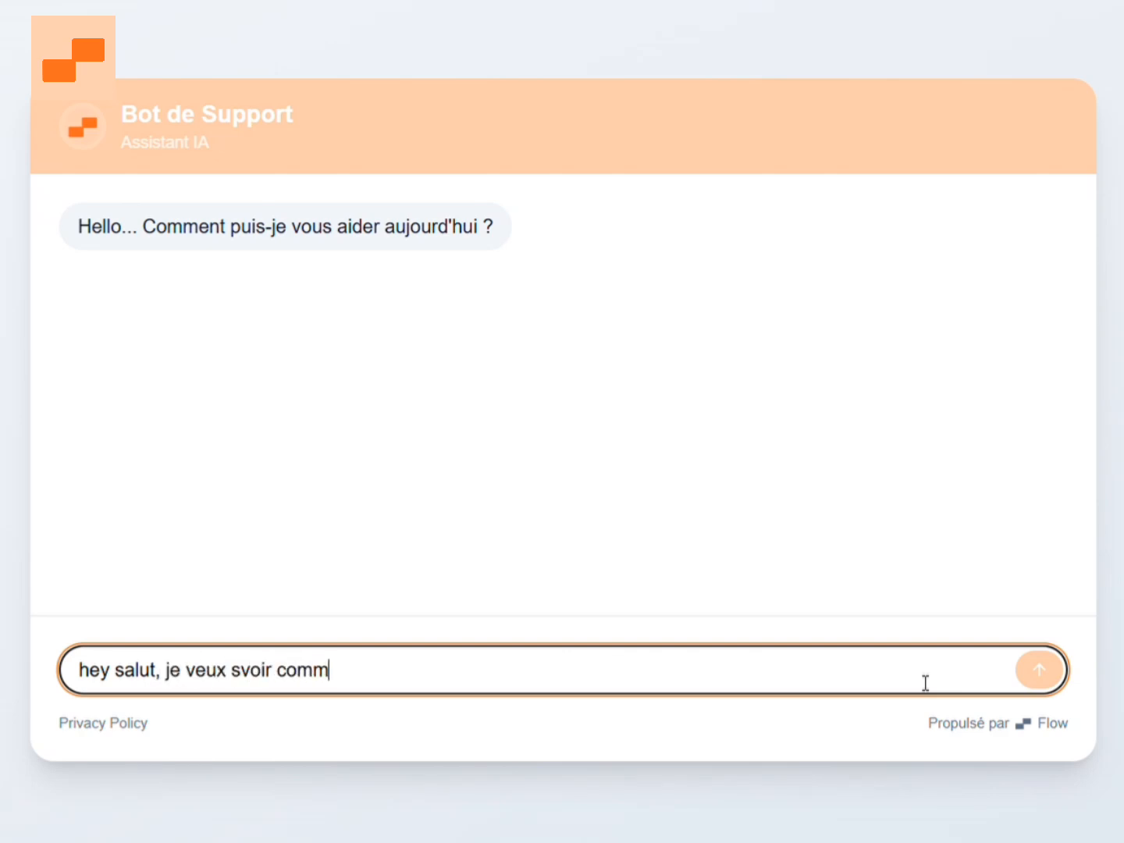
text(ent)
key(BackSpace)
text(nt suivre mon colis.)
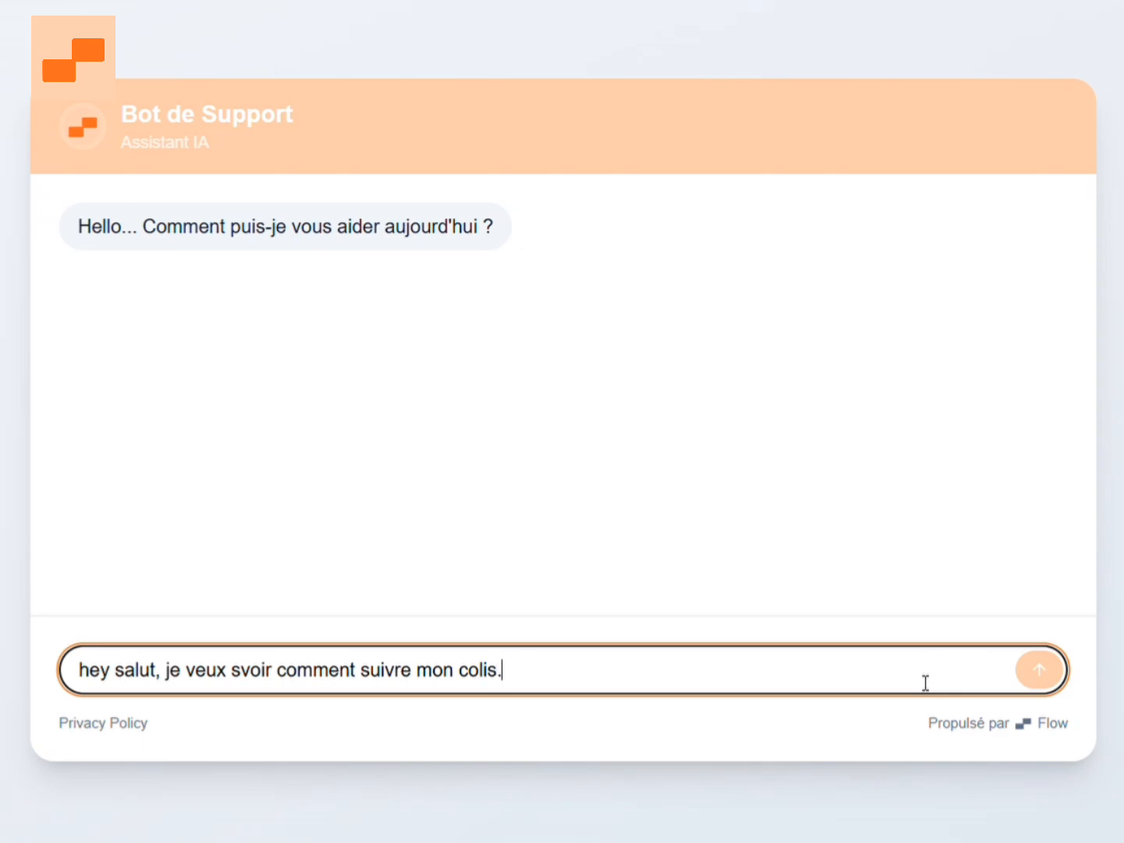
key(Return)
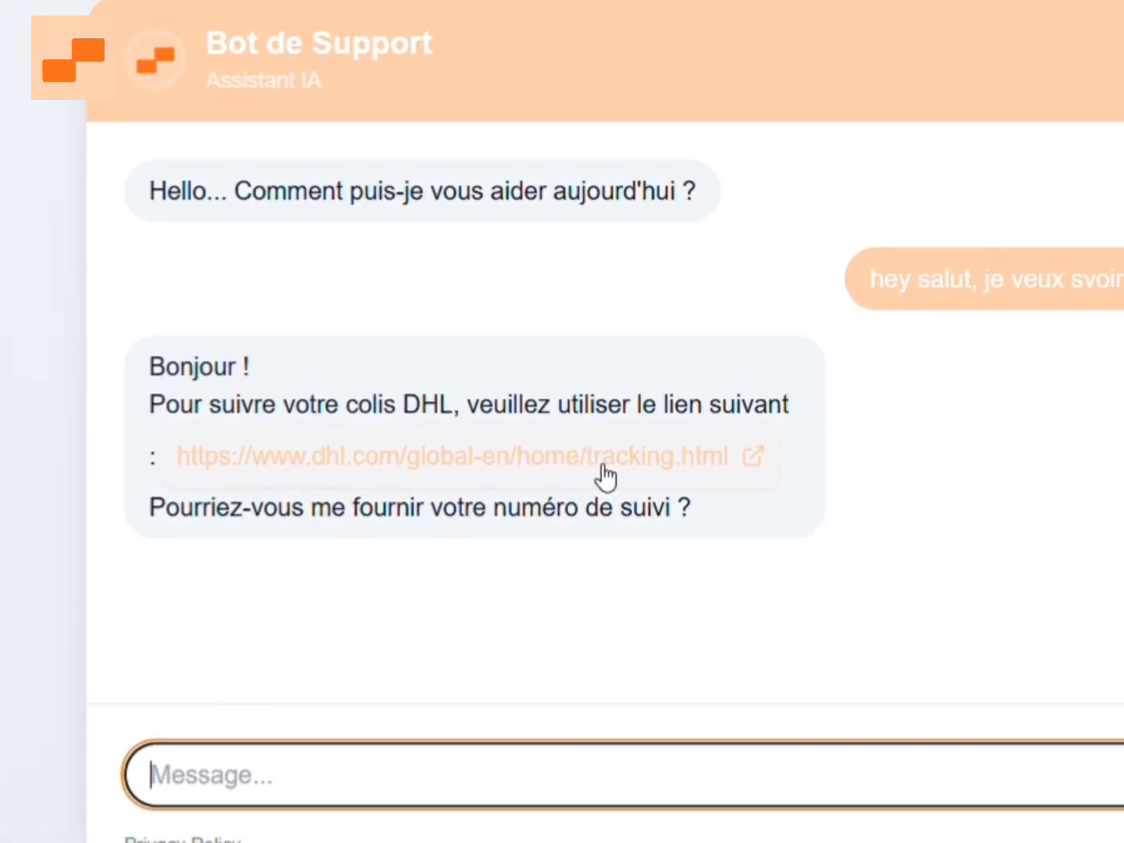
Follow the DHL tracking link in the bot's reply to the Track & Trace page and return to the chat.
click(407, 434)
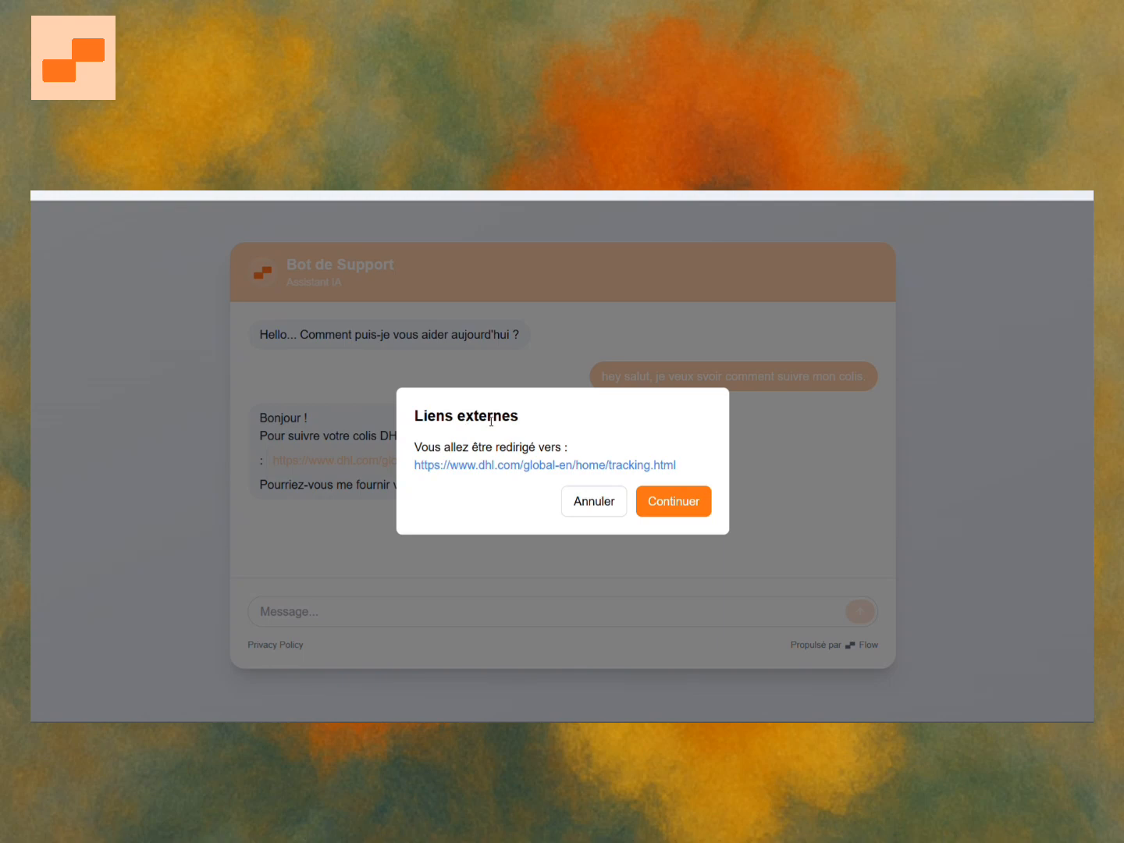
click(690, 501)
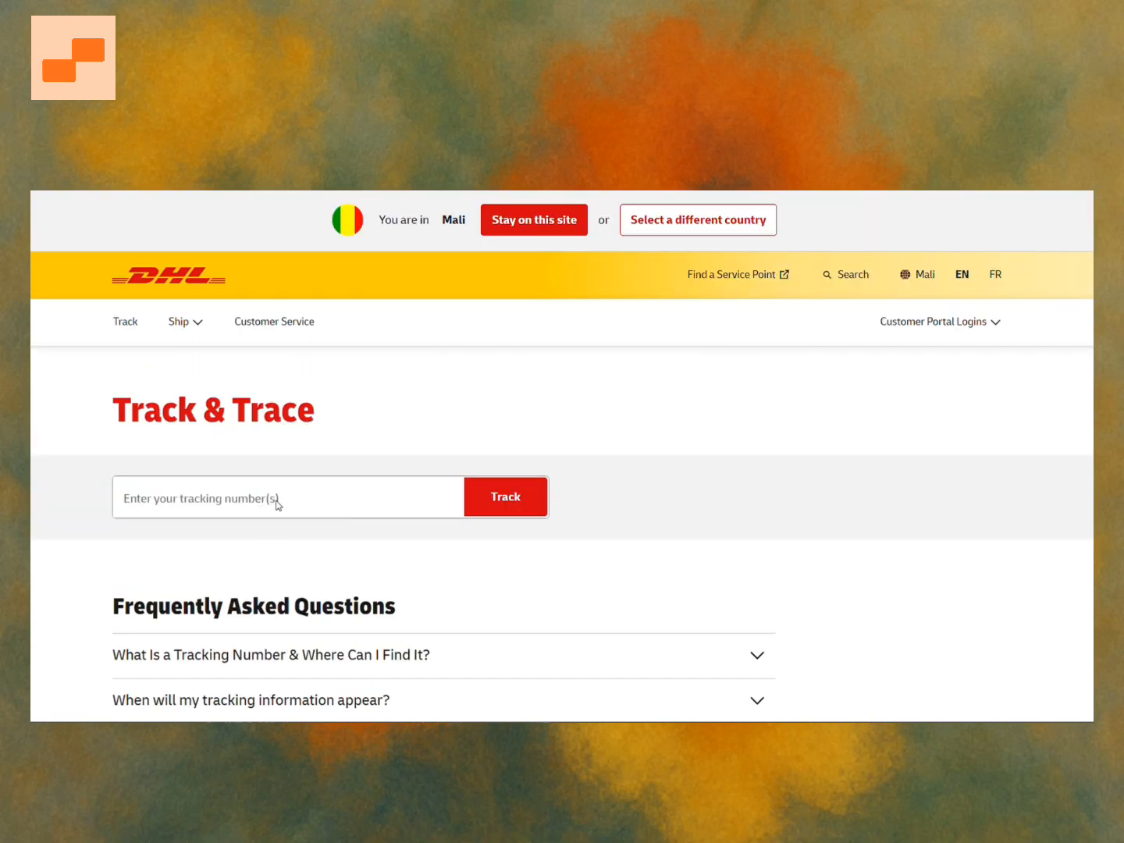
click(281, 509)
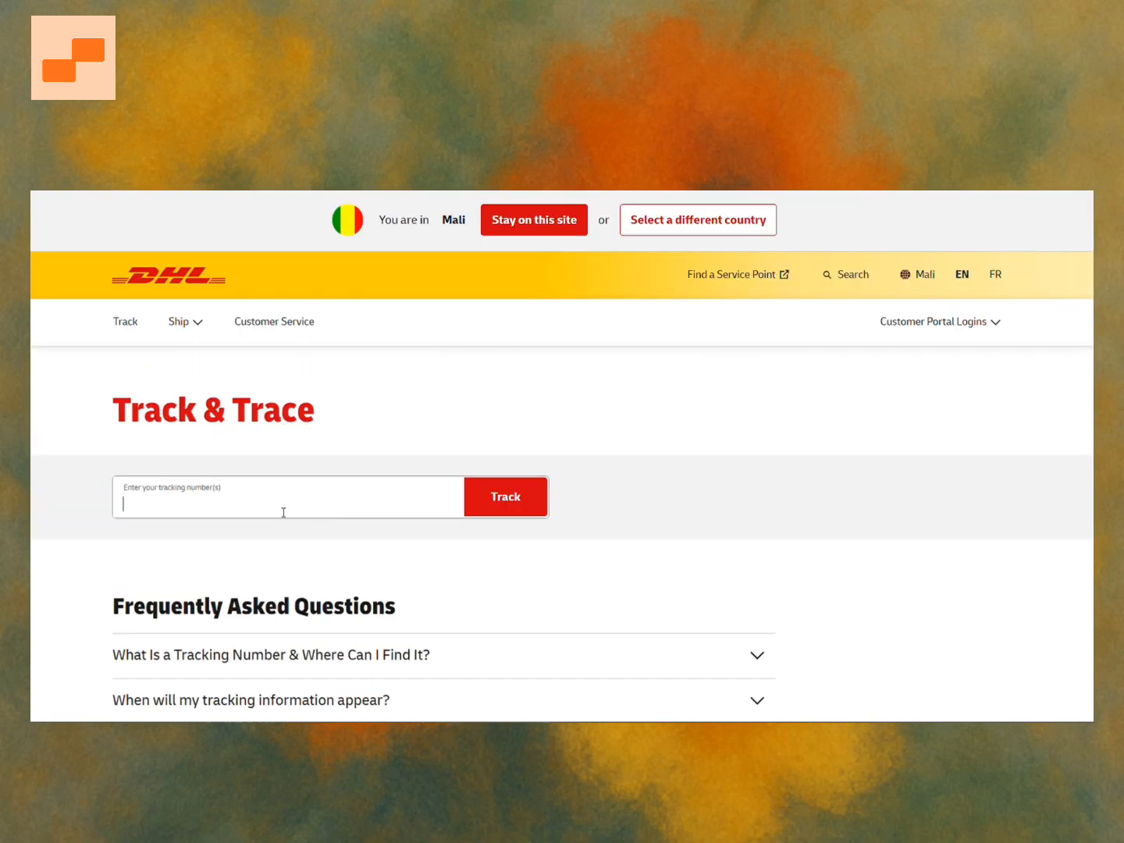
click(320, 572)
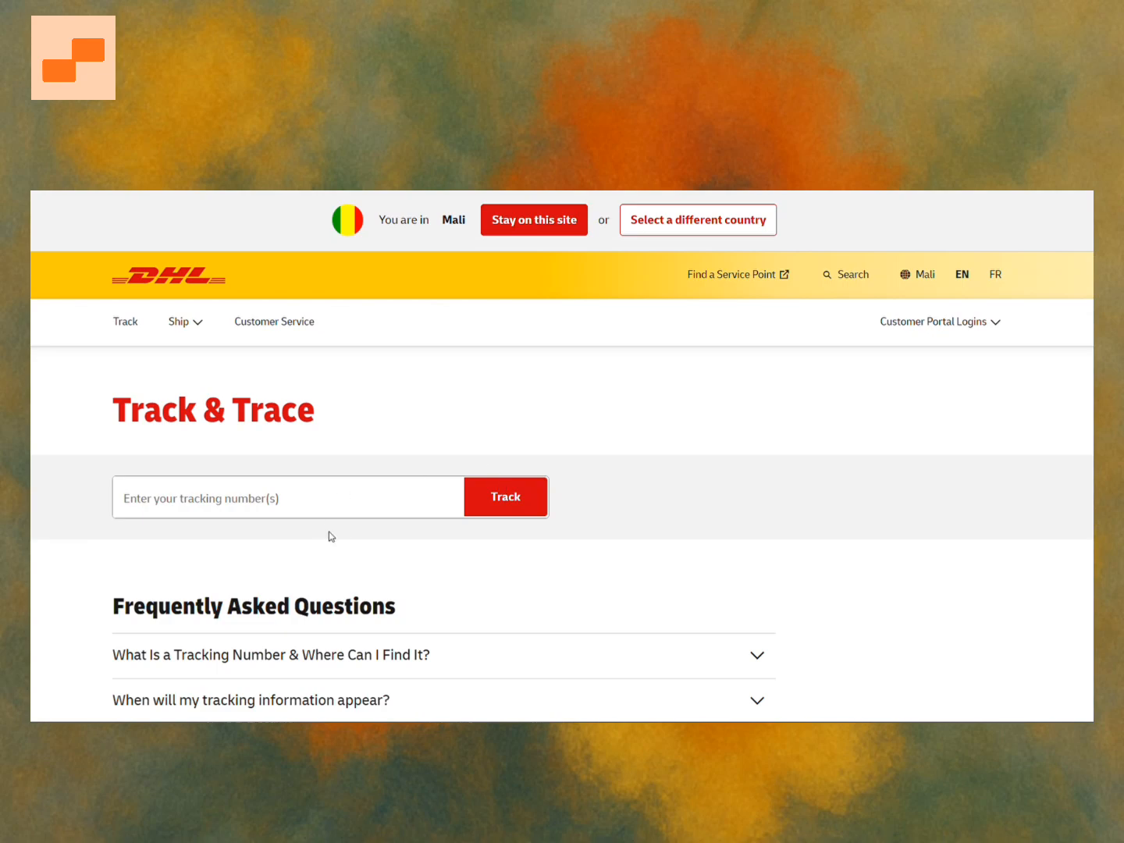
scroll(347, 532, down, 2)
scroll(346, 531, up, 2)
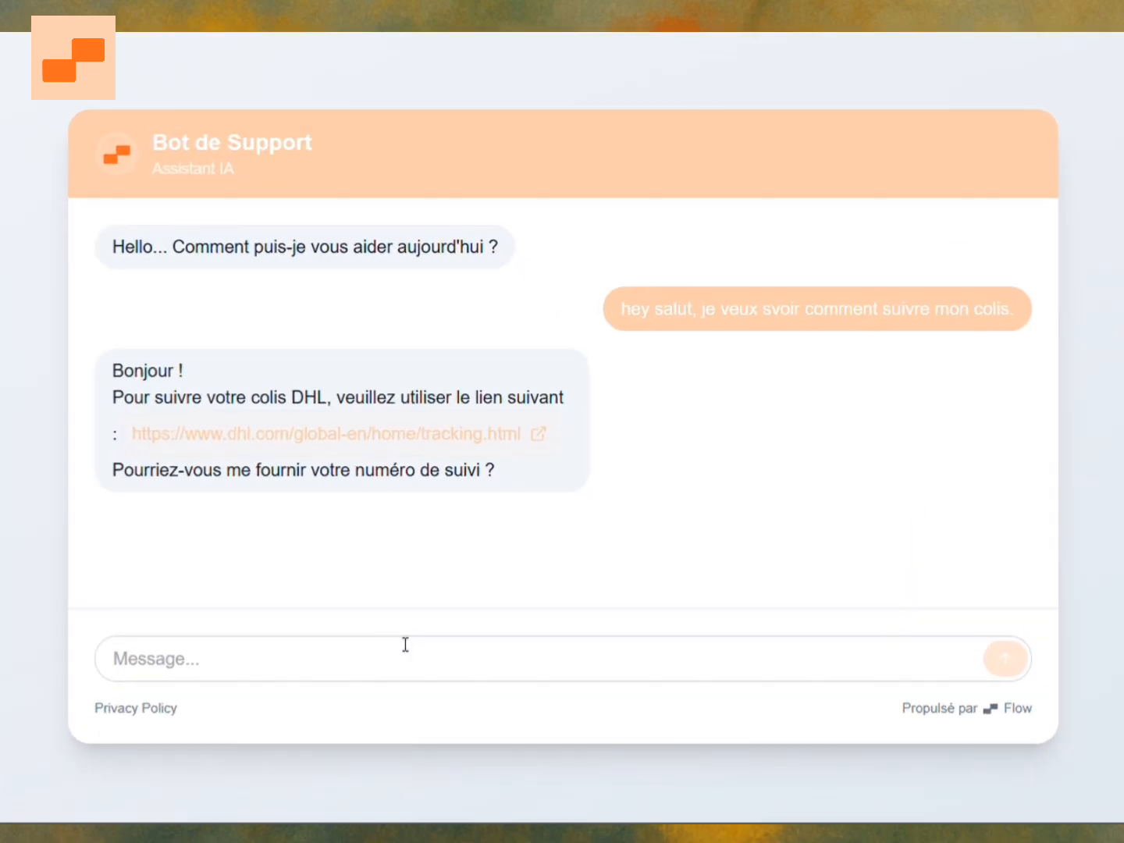
click(452, 606)
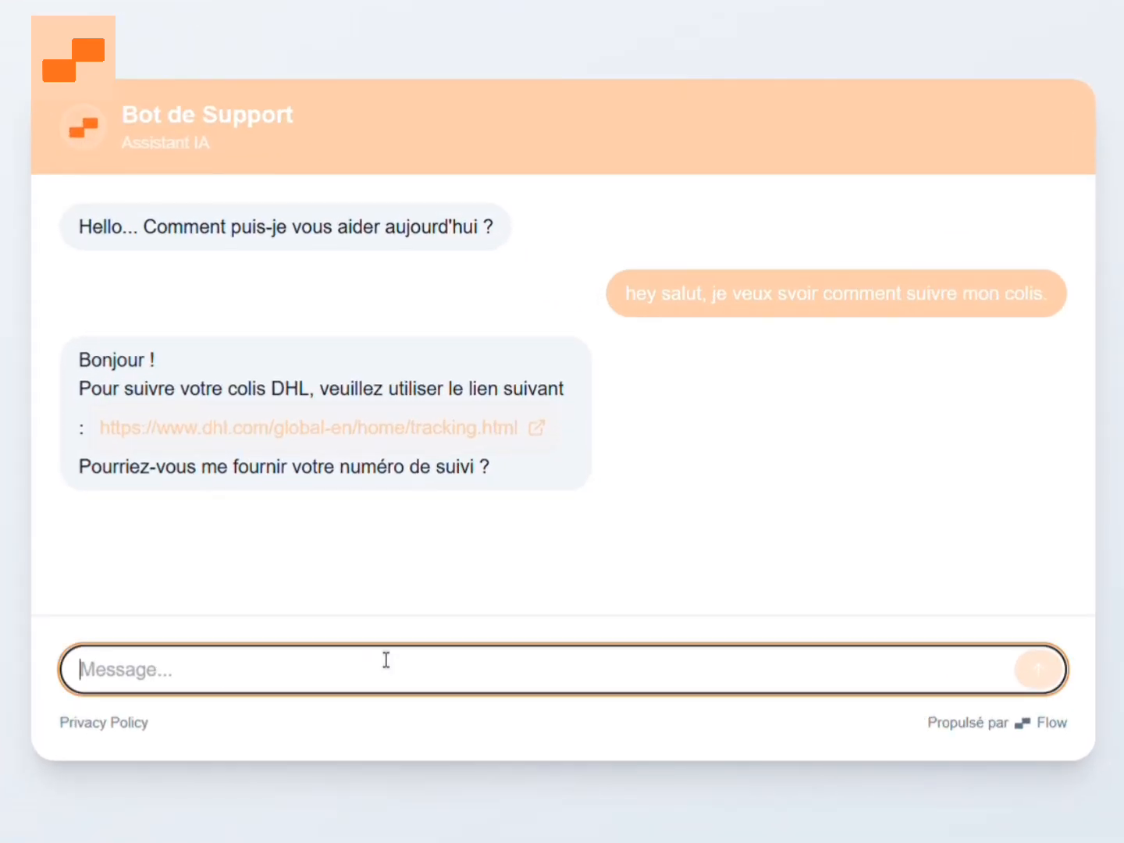
Send the chat message "super merci. c'est quo dhl ?" to the bot.
text(super bi)
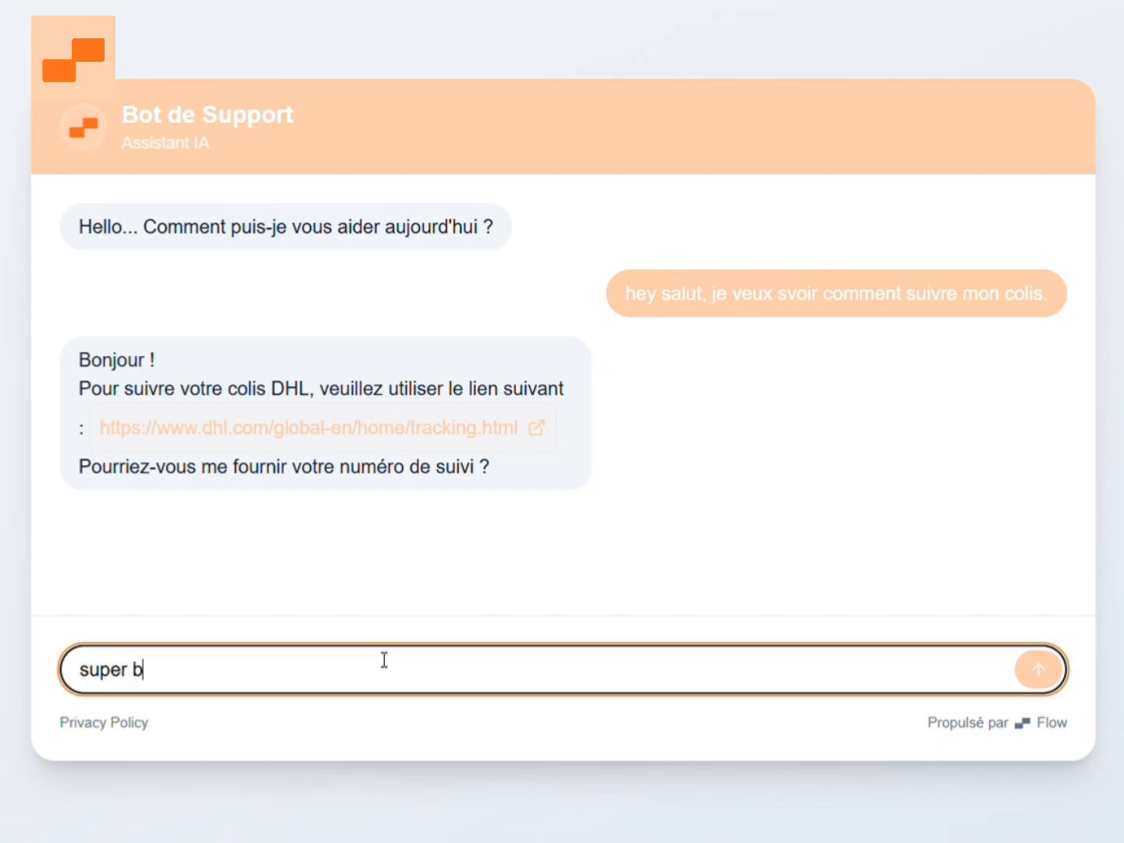
key(BackSpace)
key(BackSpace)
text(merci. c'est quo)
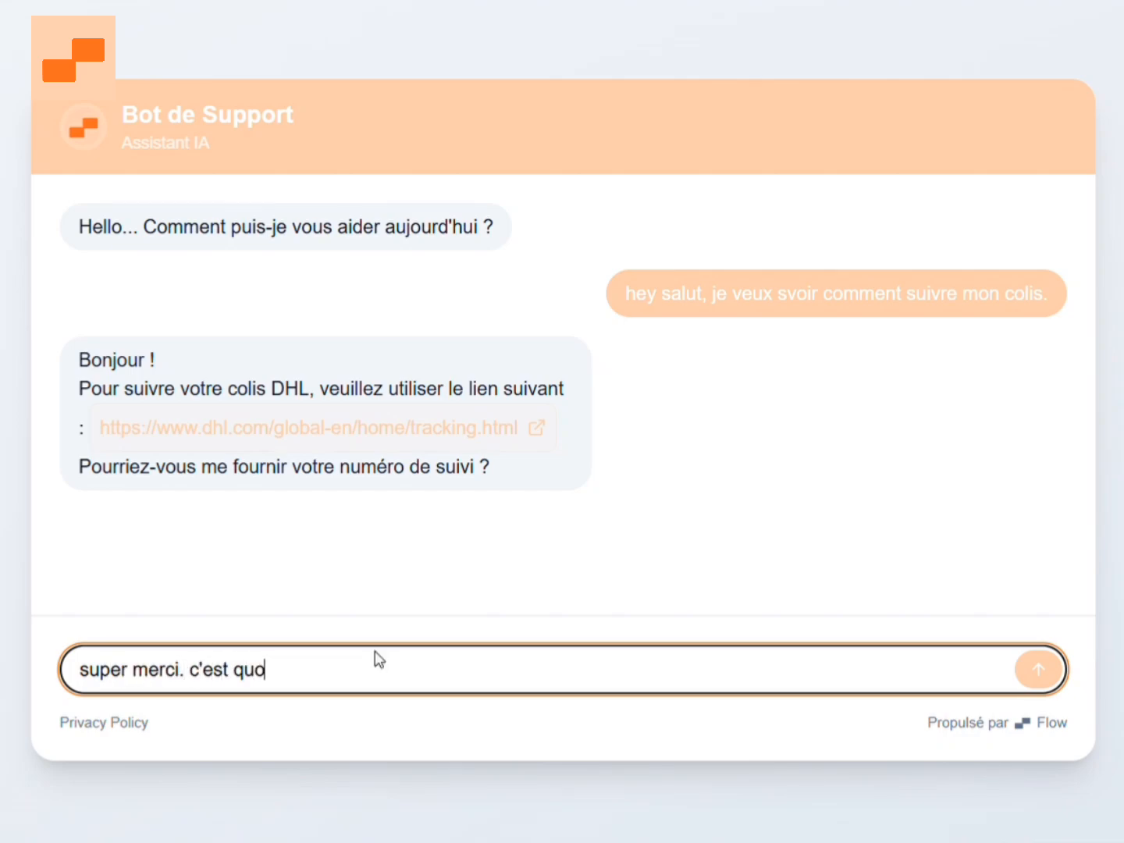
text( dhl ?)
key(Return)
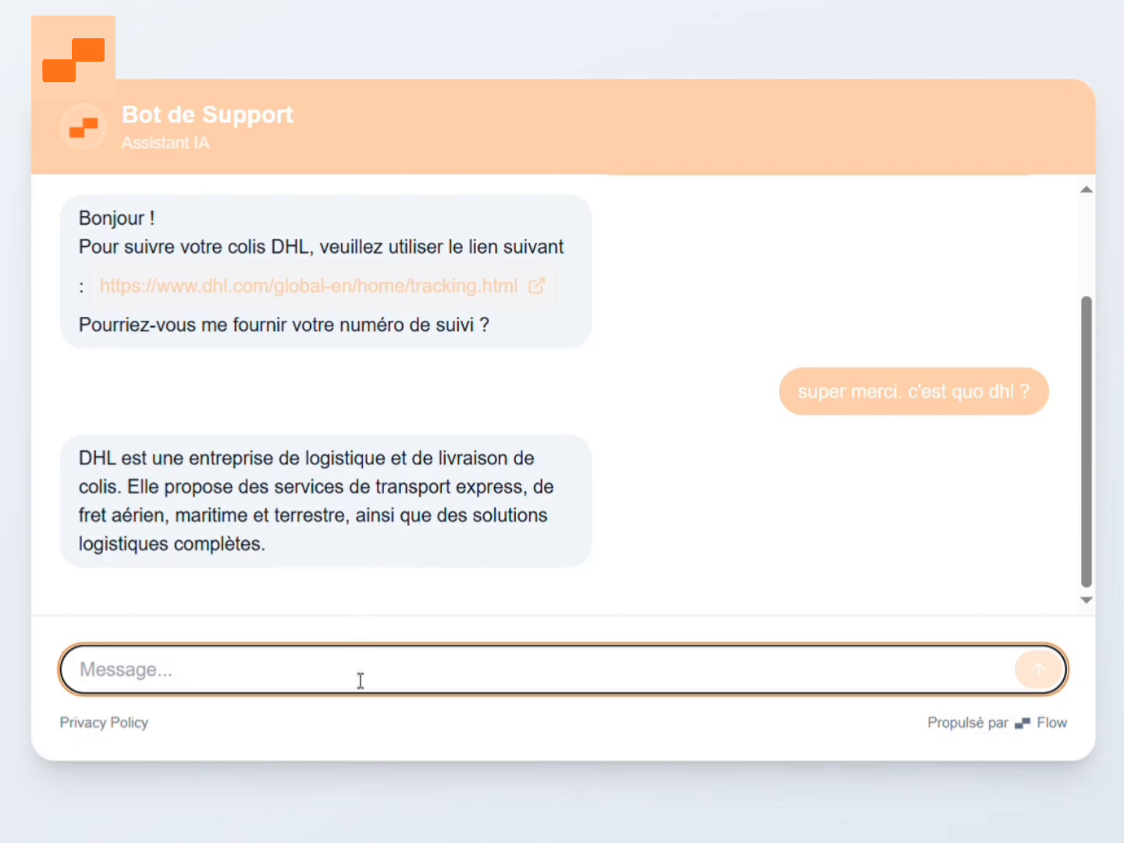
Send the chat message "merci pour le service" to the bot.
text(merci pour me)
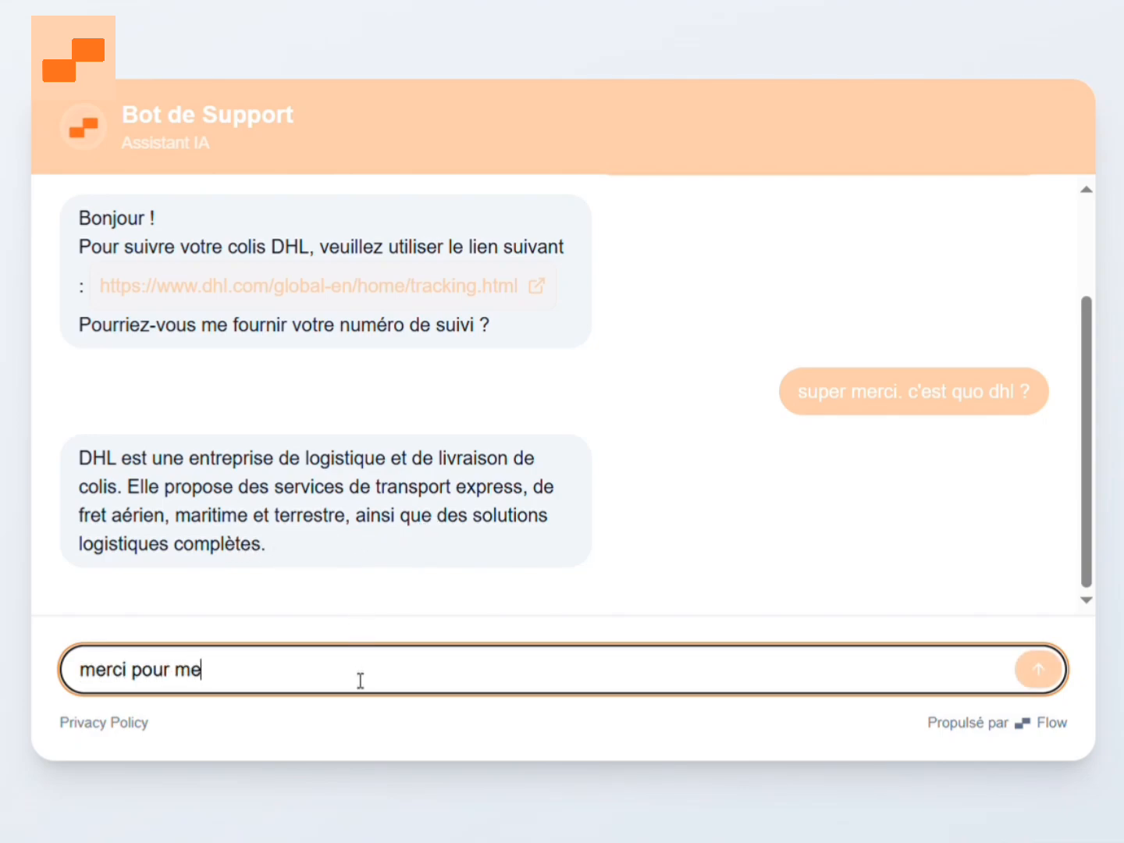
key(BackSpace)
key(BackSpace)
text(le service)
key(Return)
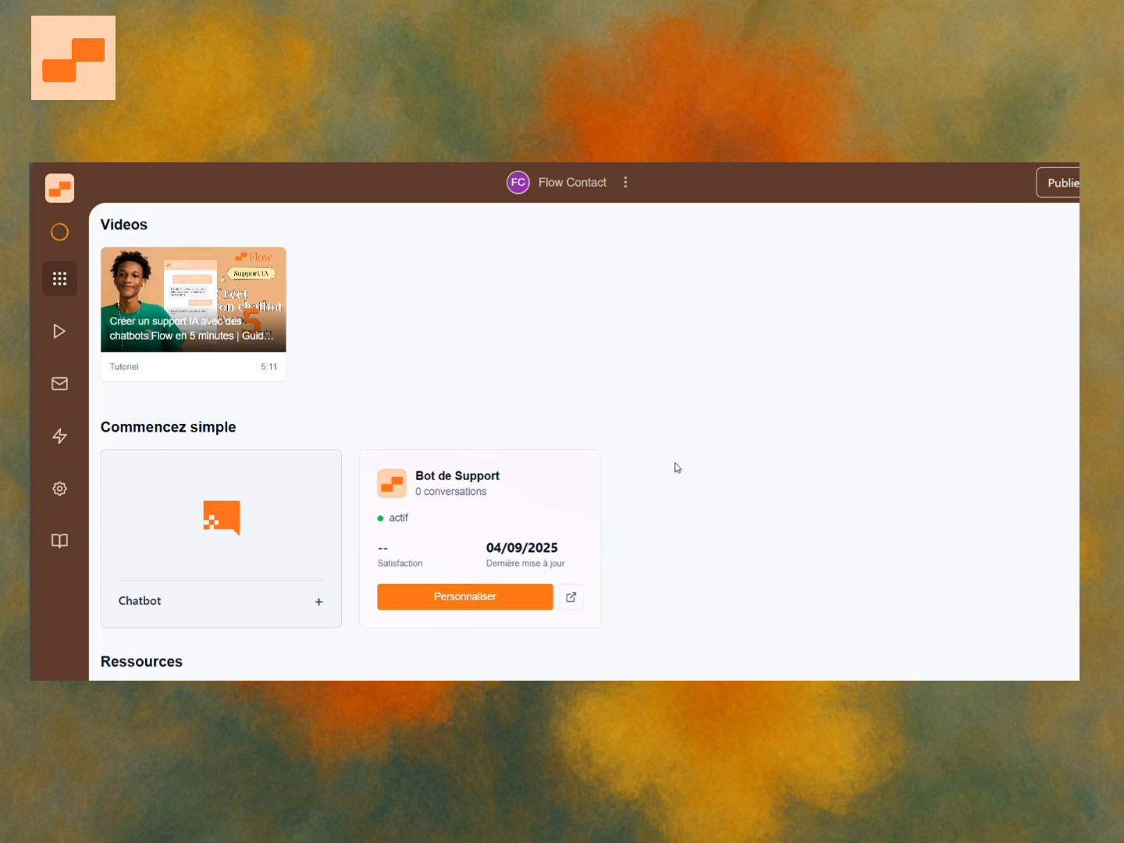
Open website publishing for Bot de Support, choose the Popup embed option, copy its integration code and close the dialog.
click(1058, 182)
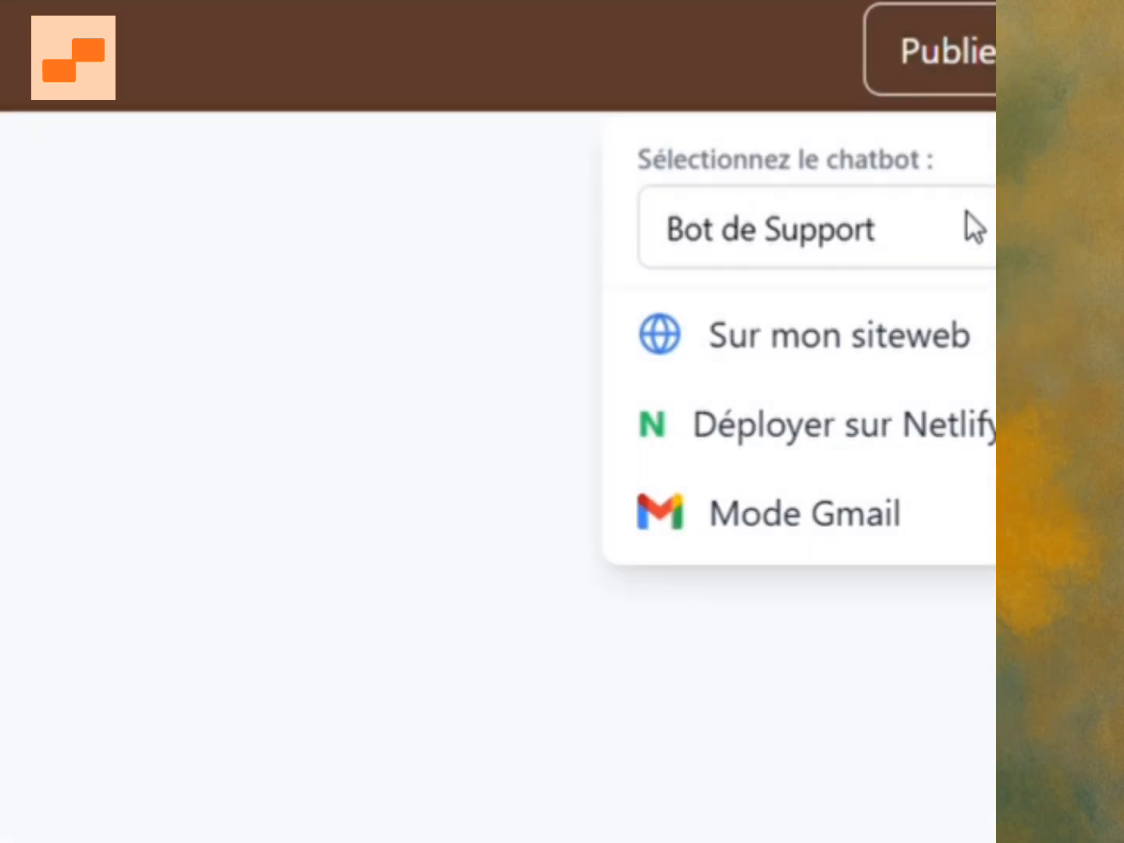
click(906, 228)
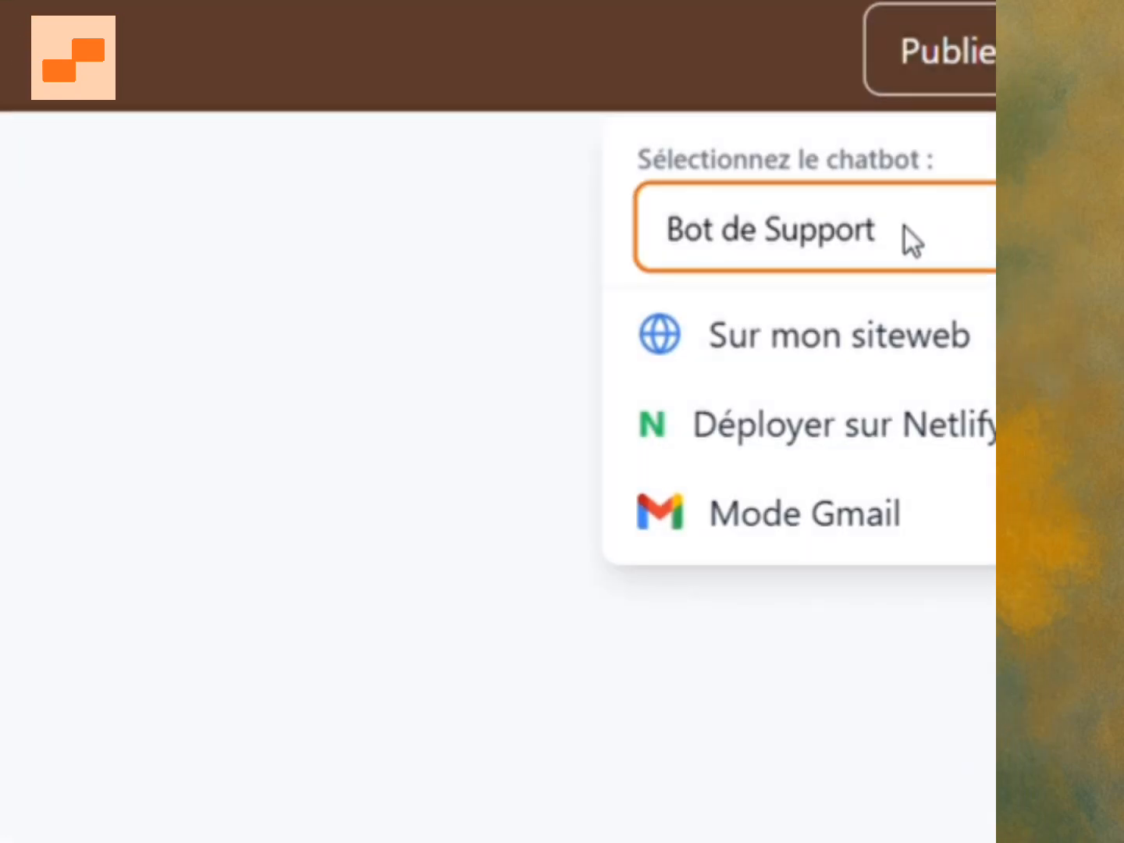
click(785, 324)
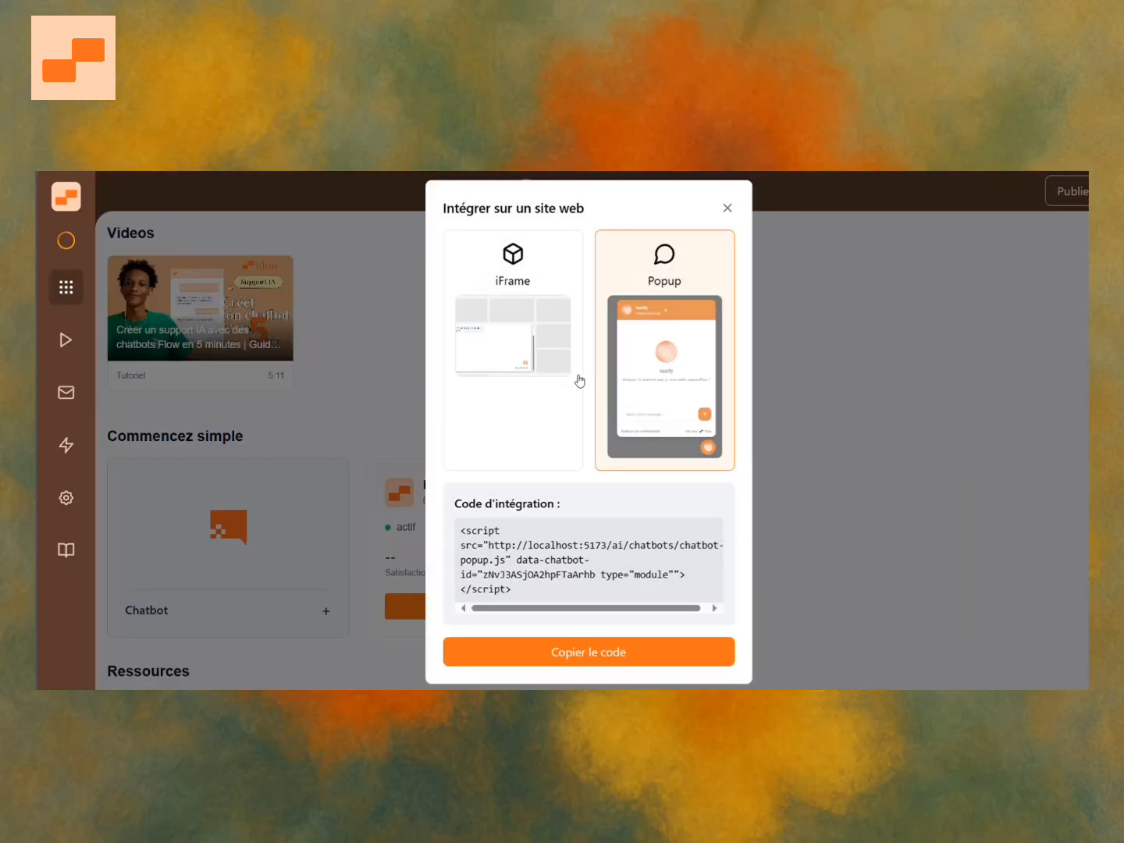
click(513, 370)
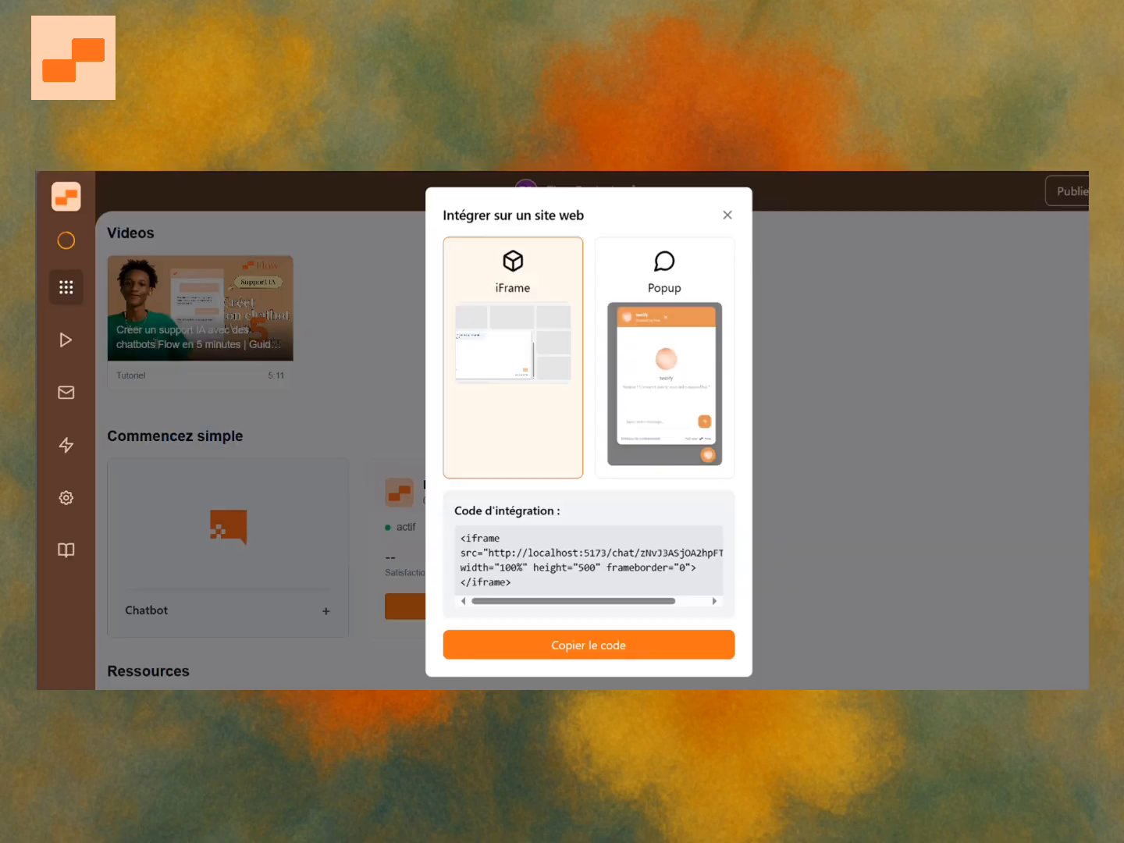
click(677, 374)
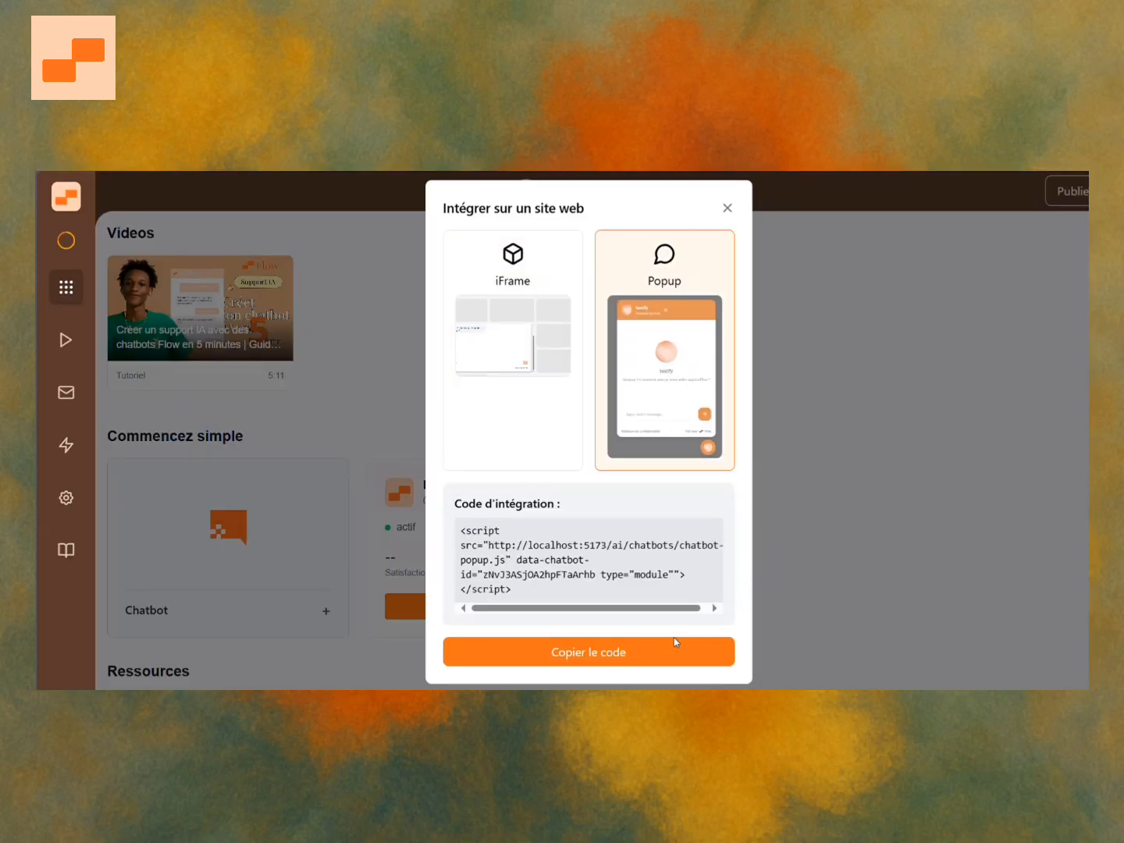
click(617, 652)
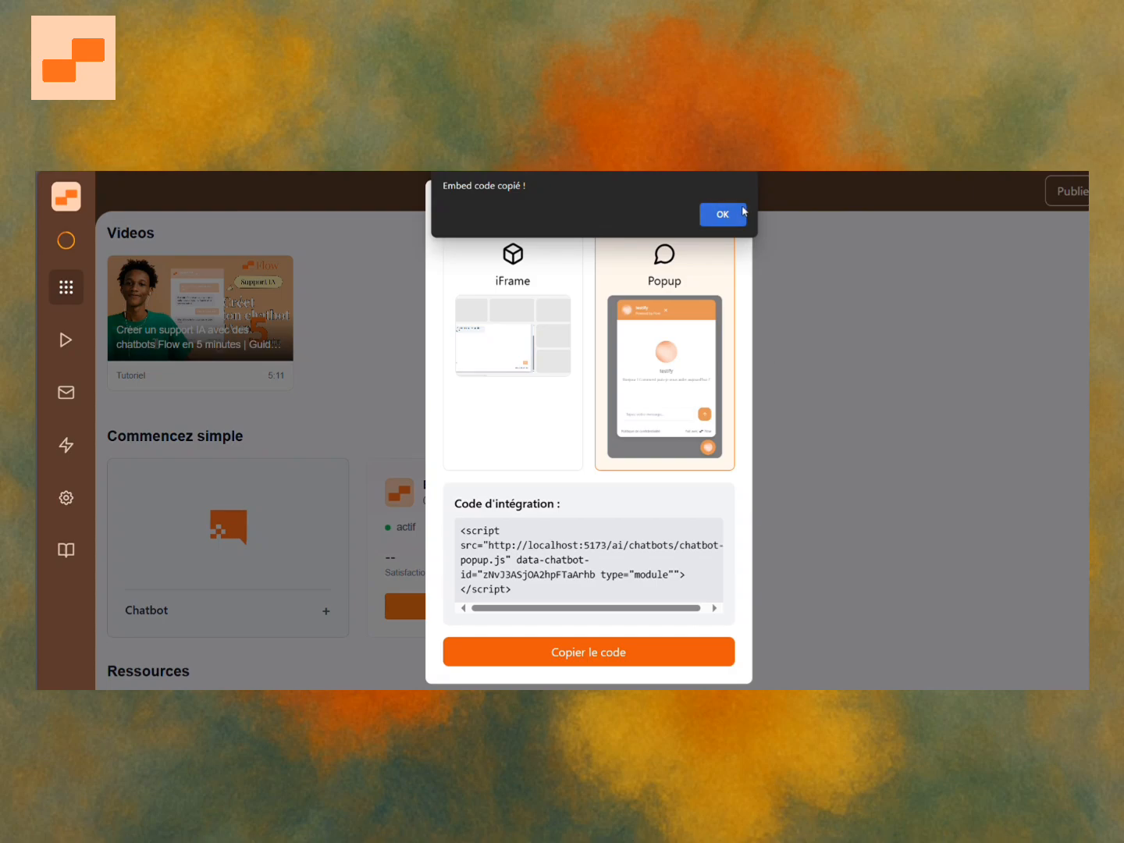
click(734, 213)
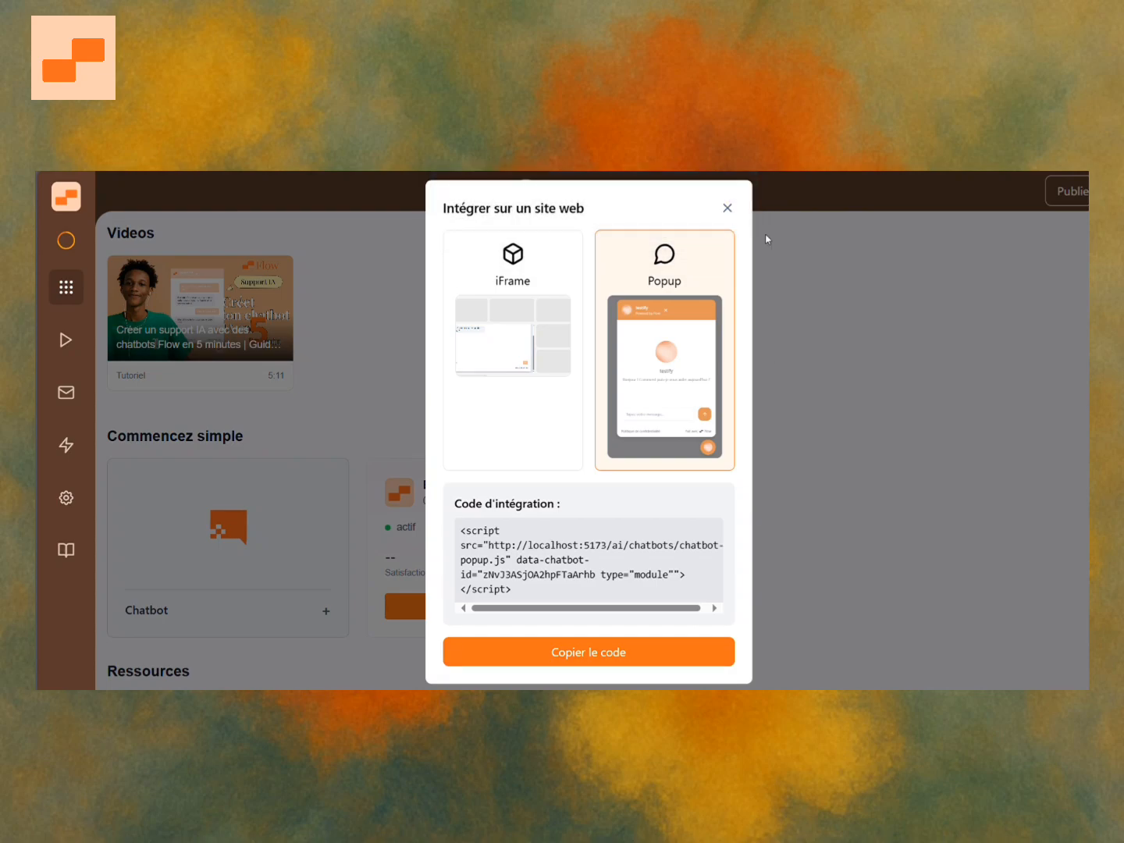
click(728, 208)
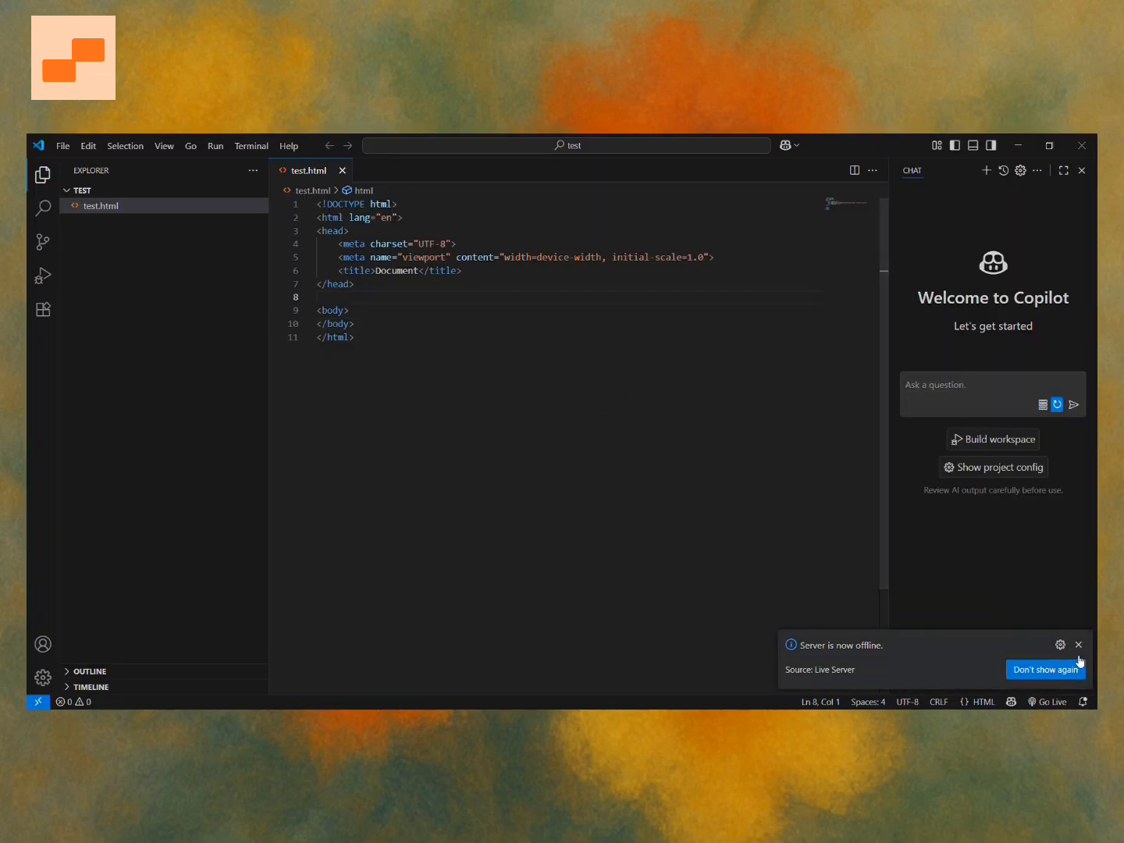
Switch to VS Code and insert a new blank line after the closing body tag in test.html.
click(1077, 645)
click(401, 290)
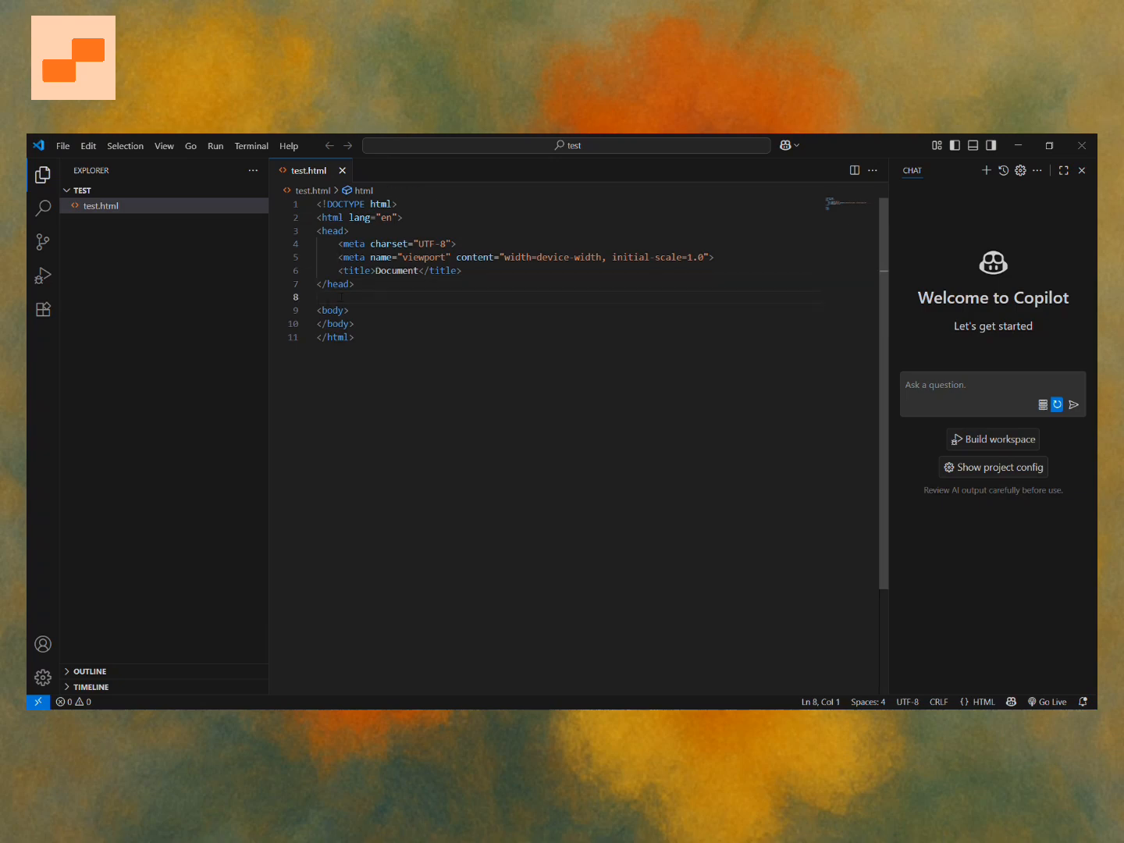
click(362, 326)
key(Return)
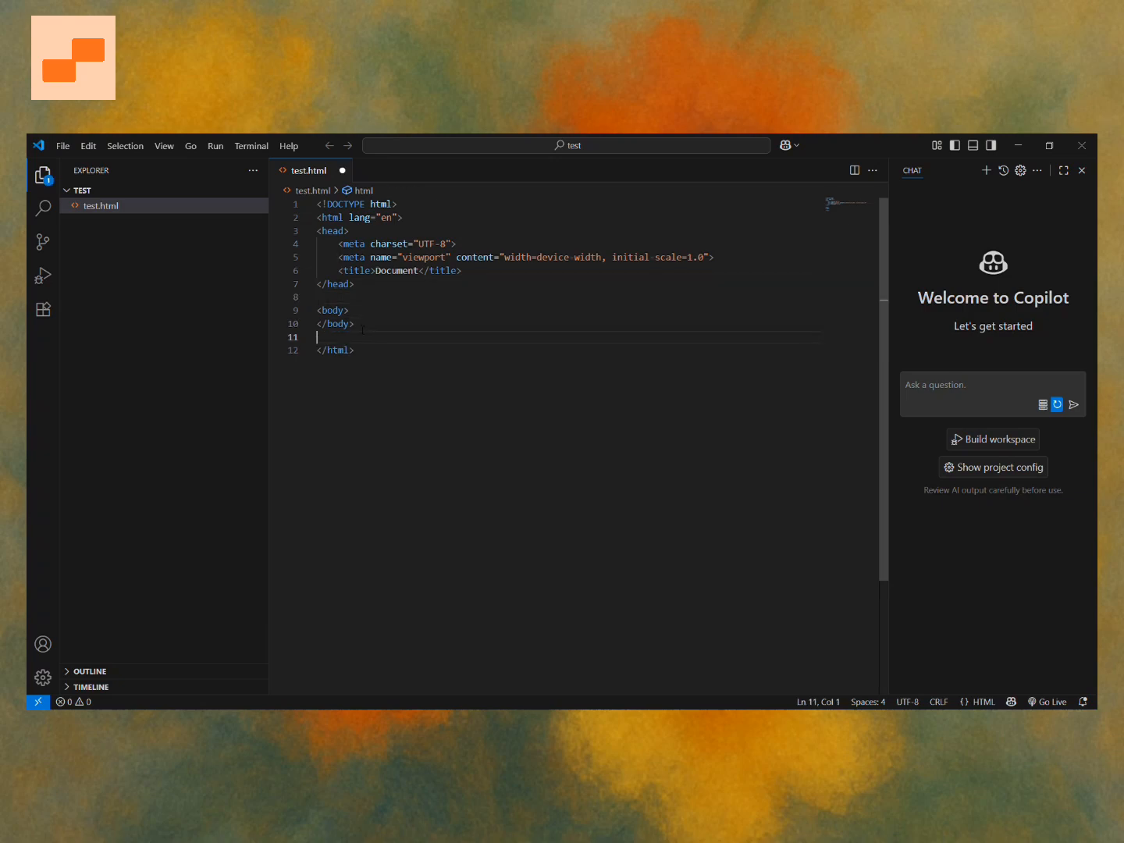
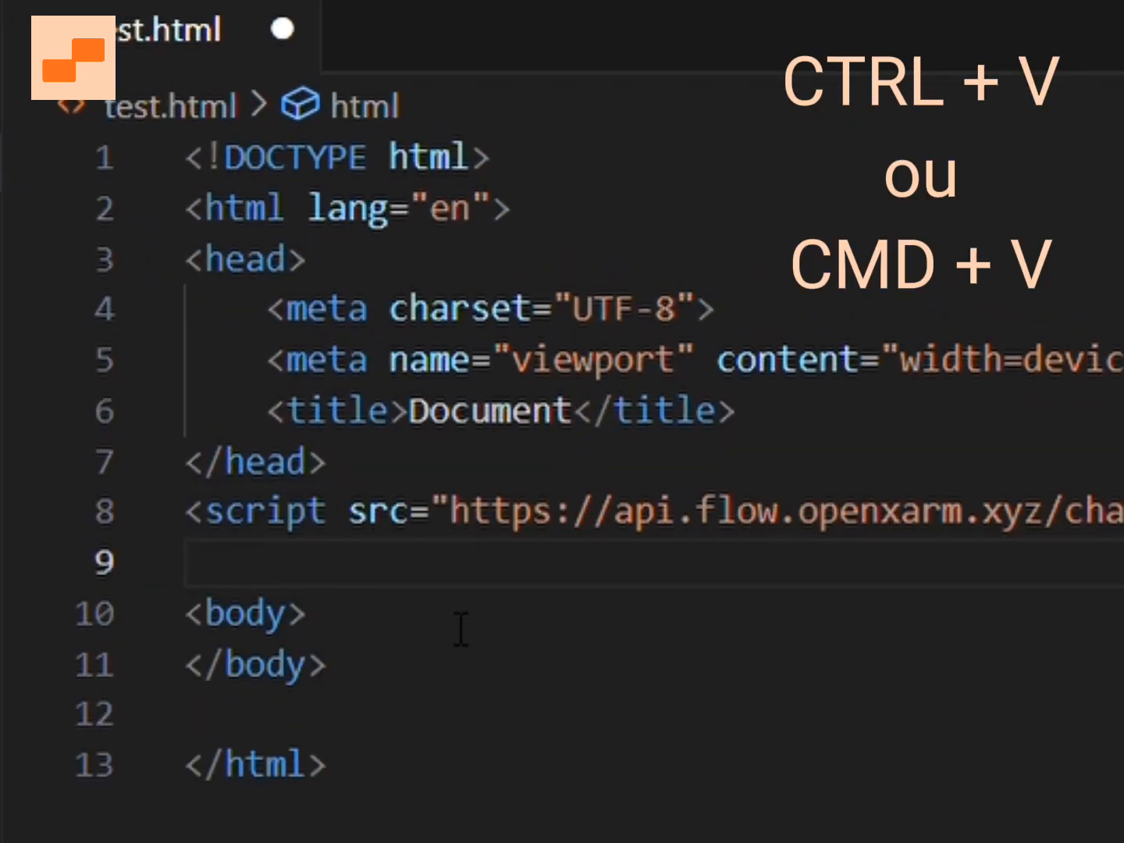
Launch test.html as a live preview in the browser with Go Live.
click(461, 628)
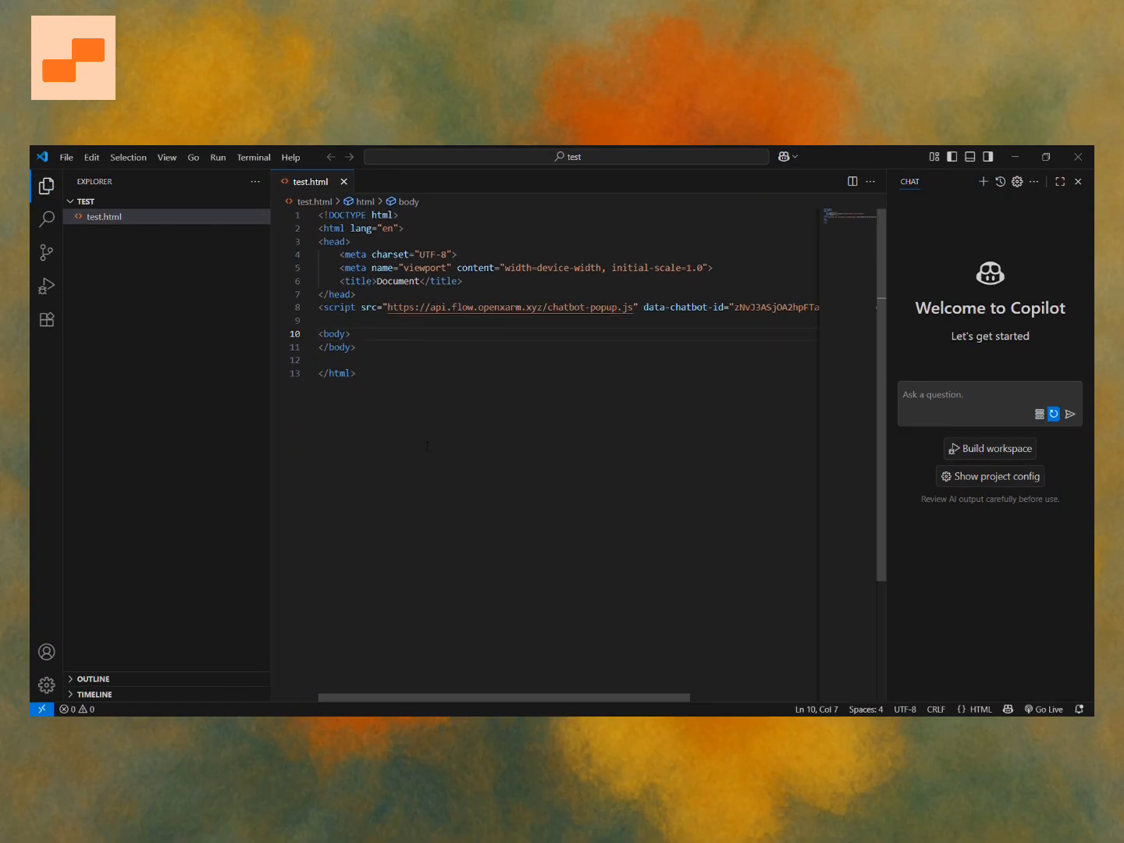
click(1045, 709)
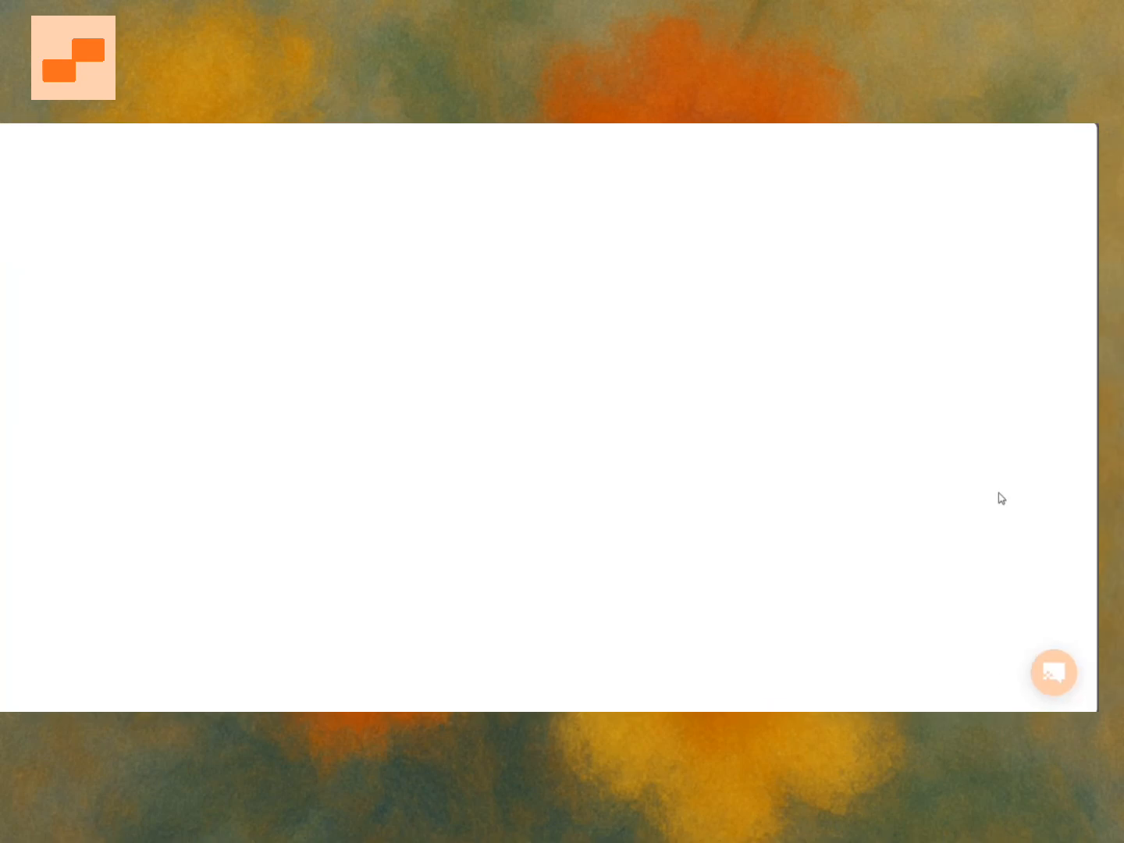
Open the chat popup on the page and send "Salut, je voudrais savoir quoi faire si mon colis est e retard de 2heures. sans reponse".
click(777, 748)
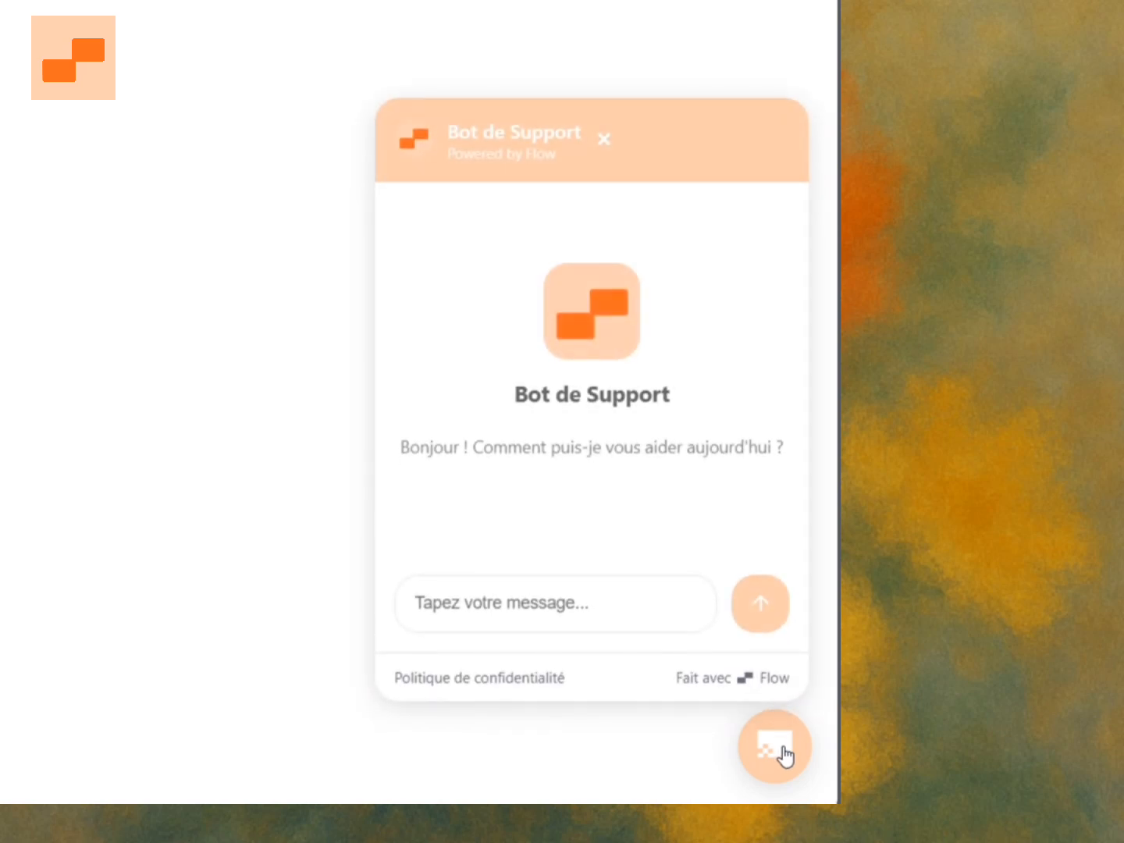
click(529, 610)
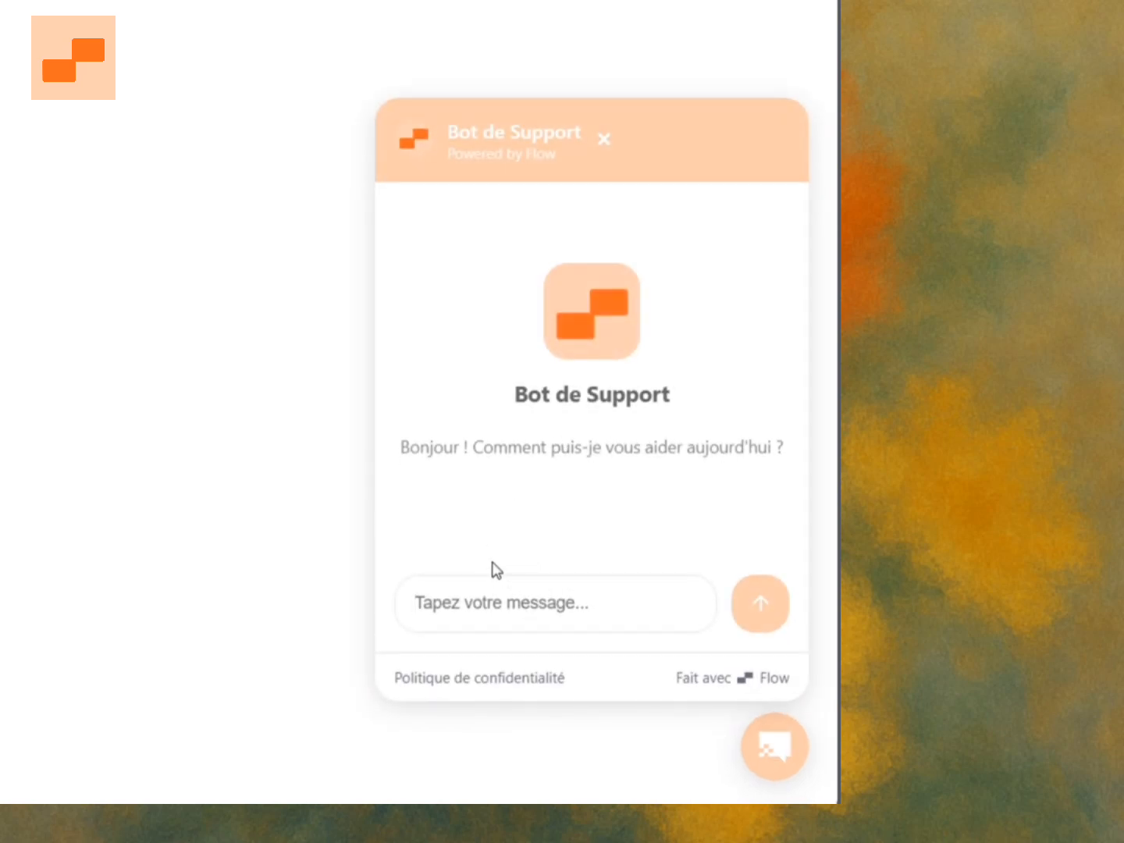
text(Salut, )
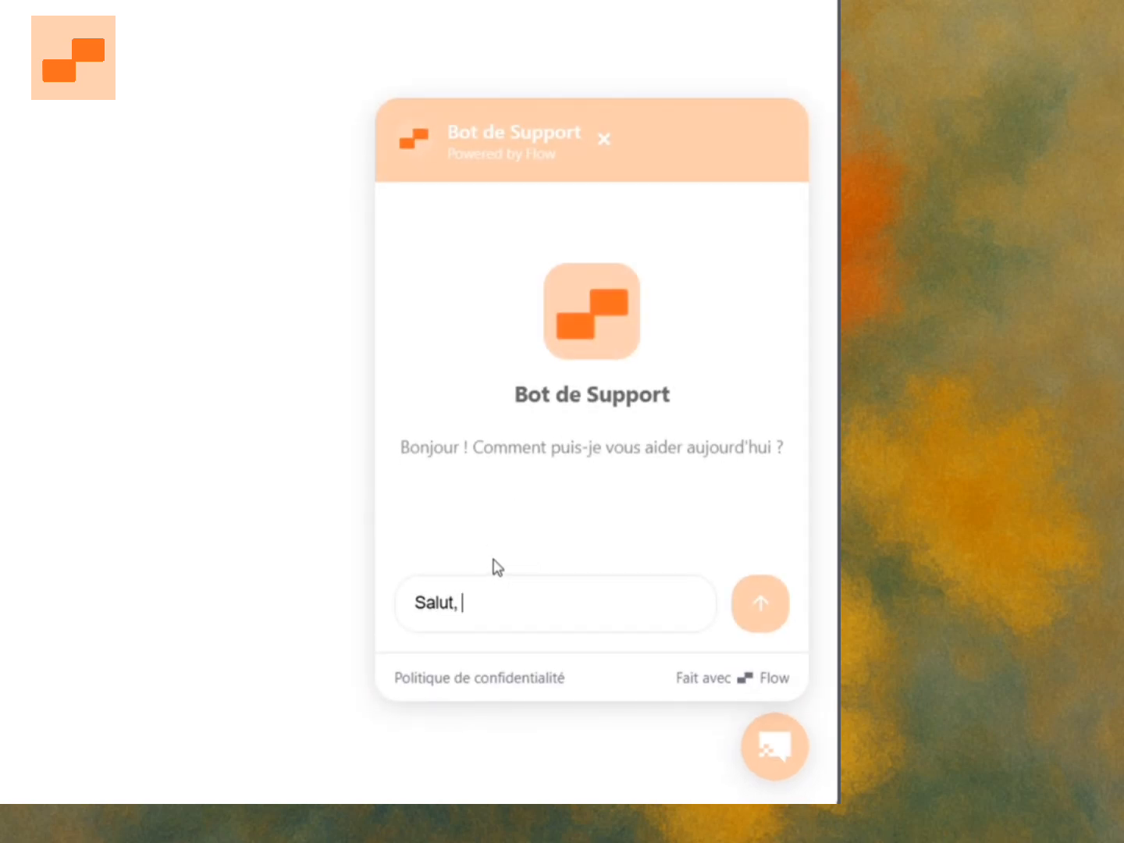
text(je voudrais s)
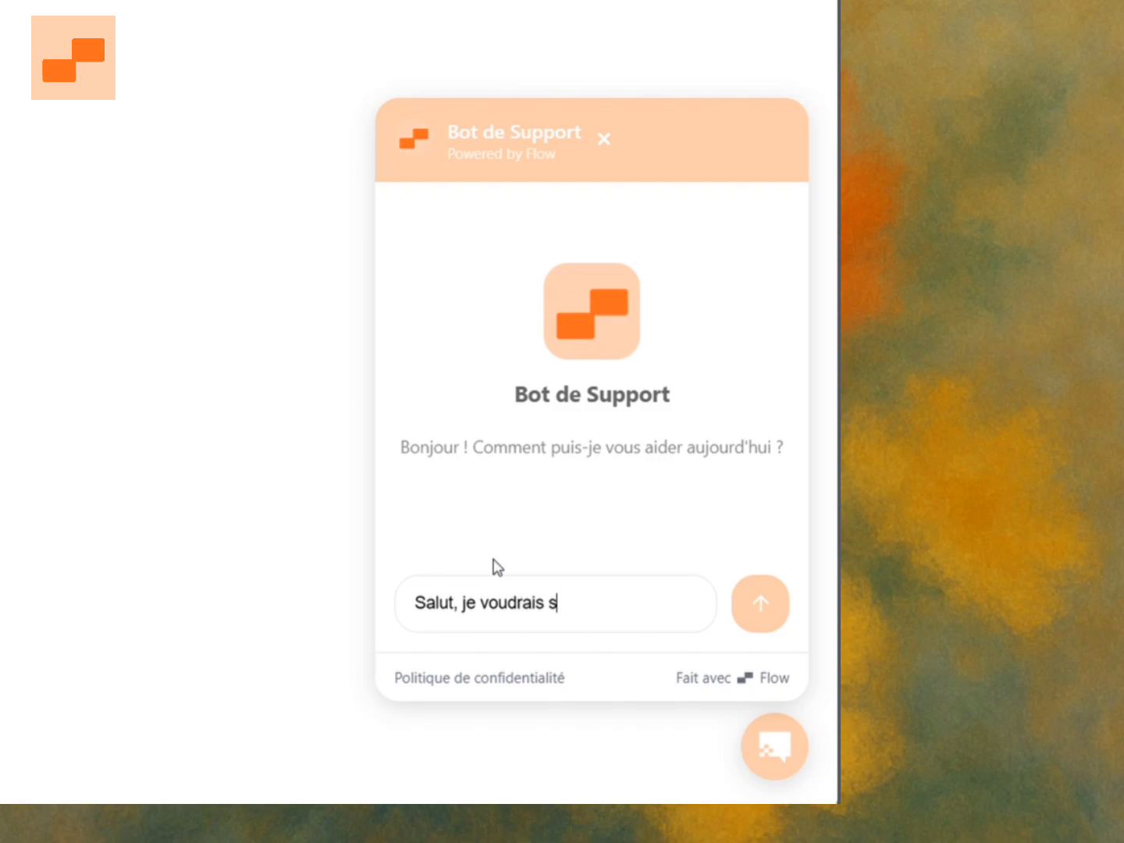
text(avoir quoi fair)
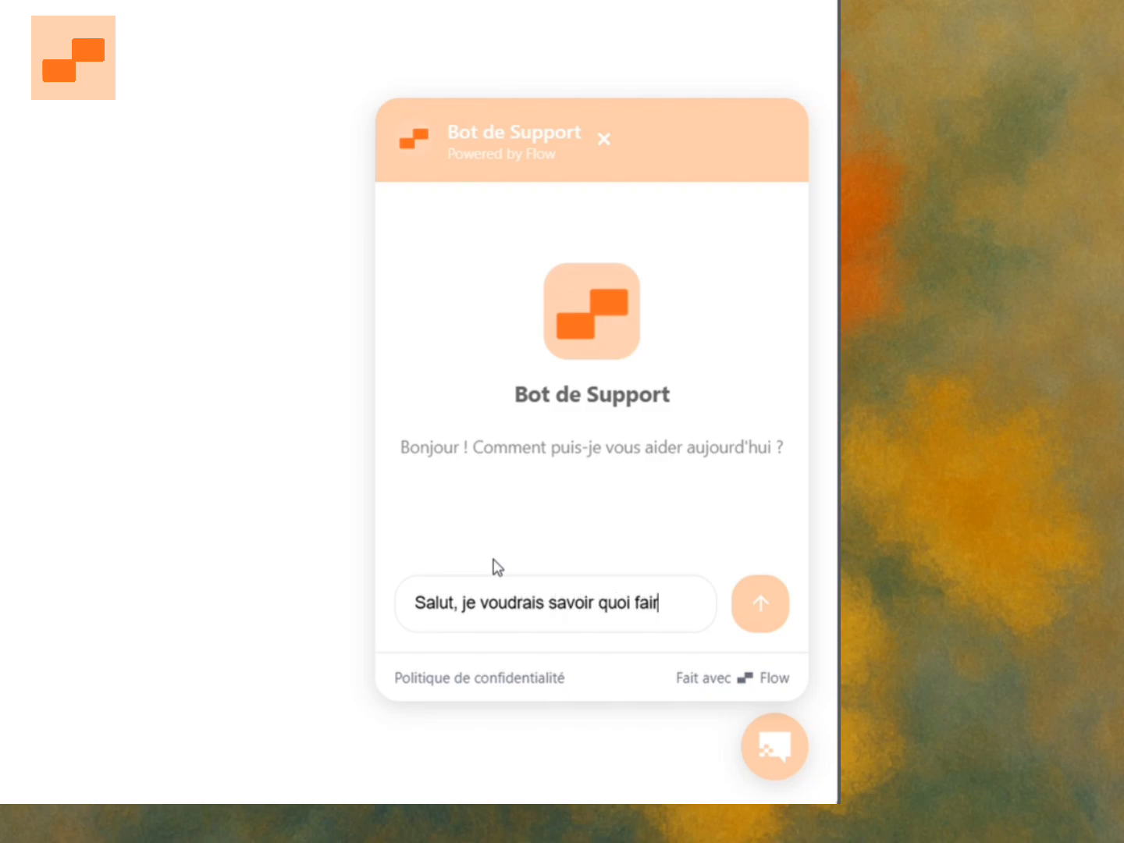
text(e si mon colis)
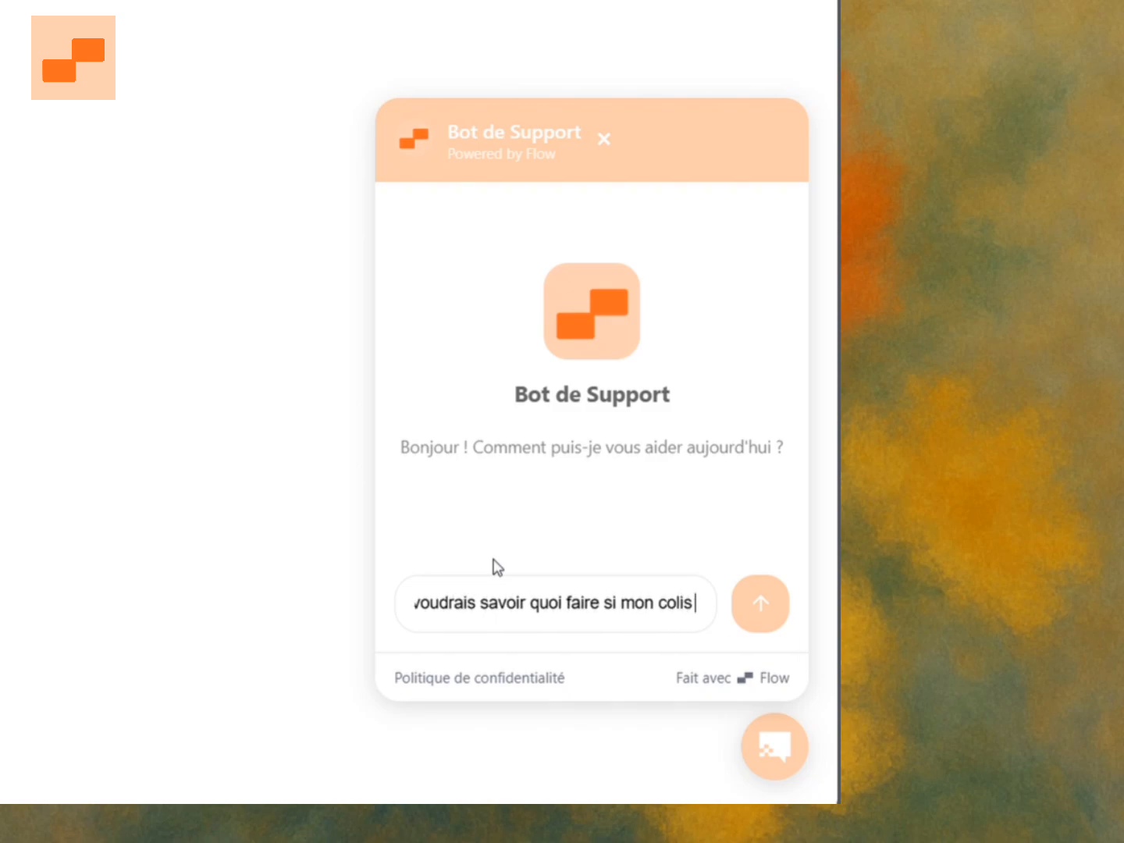
text( est e retard d)
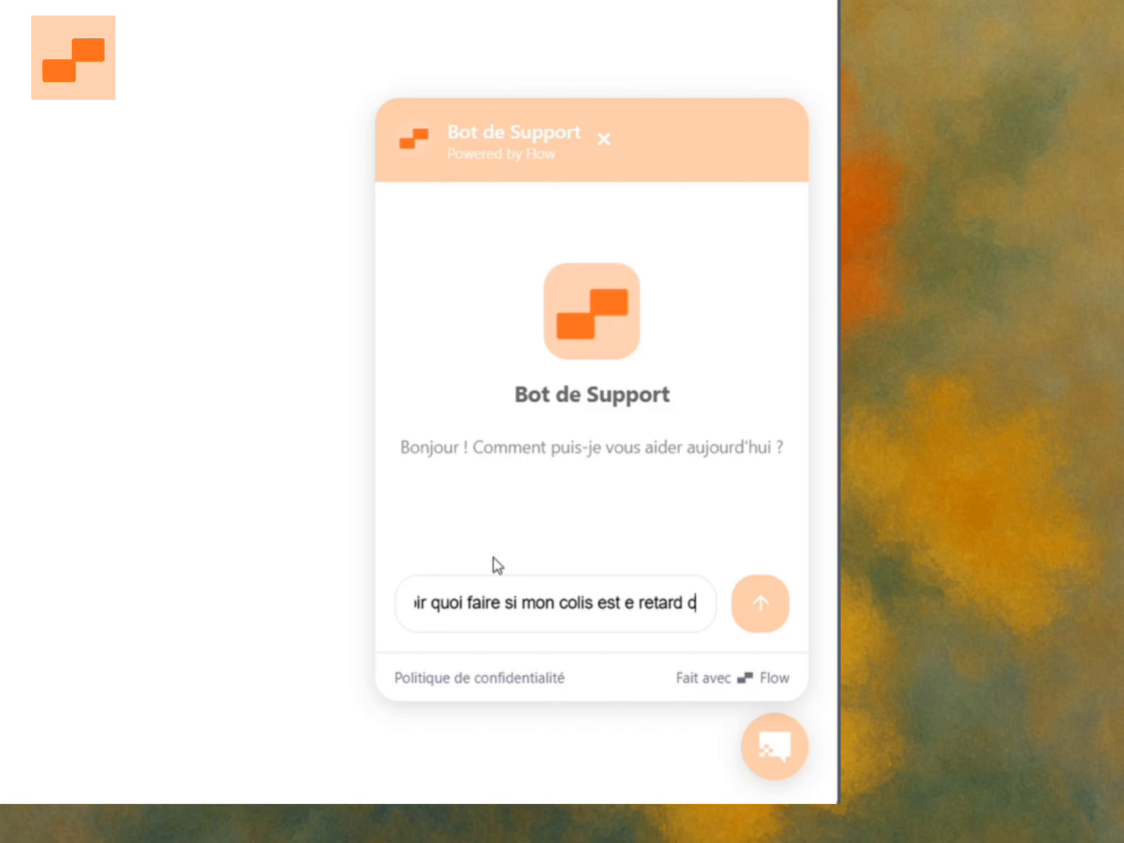
text(e)
text( 2h)
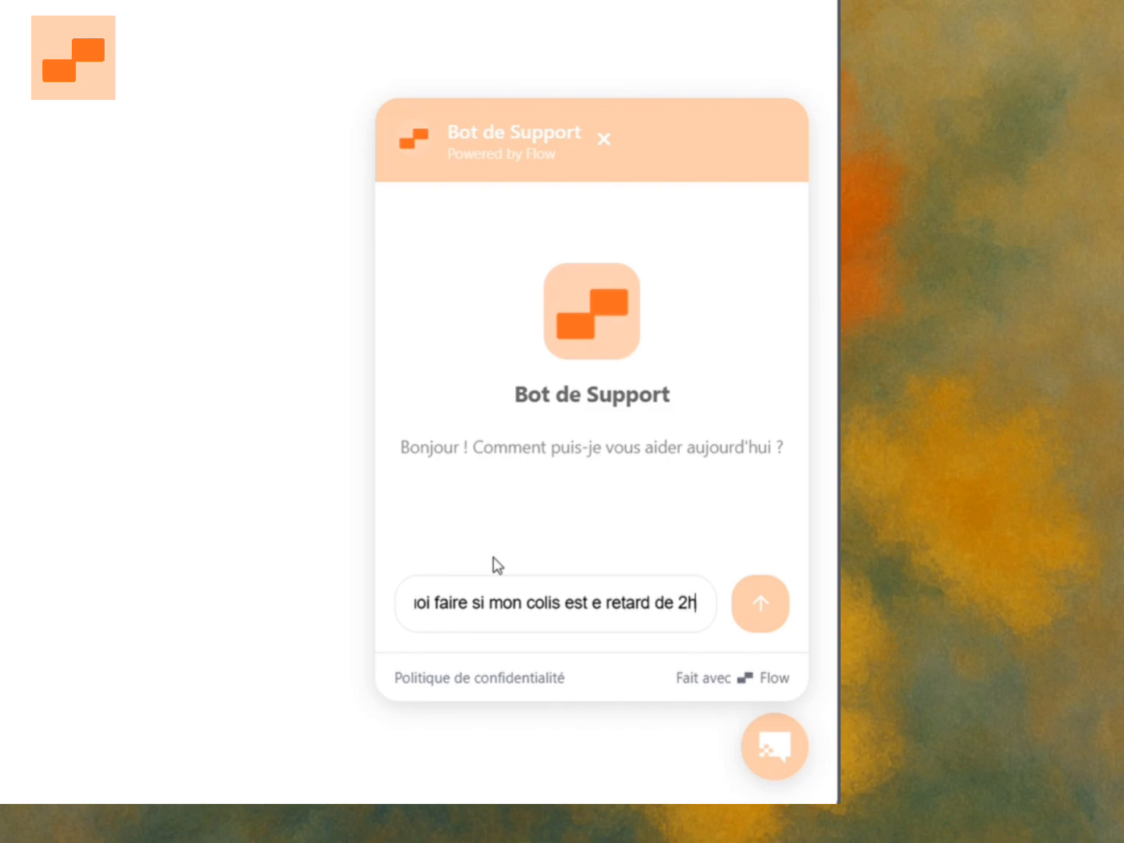
text(eures. sans reponse)
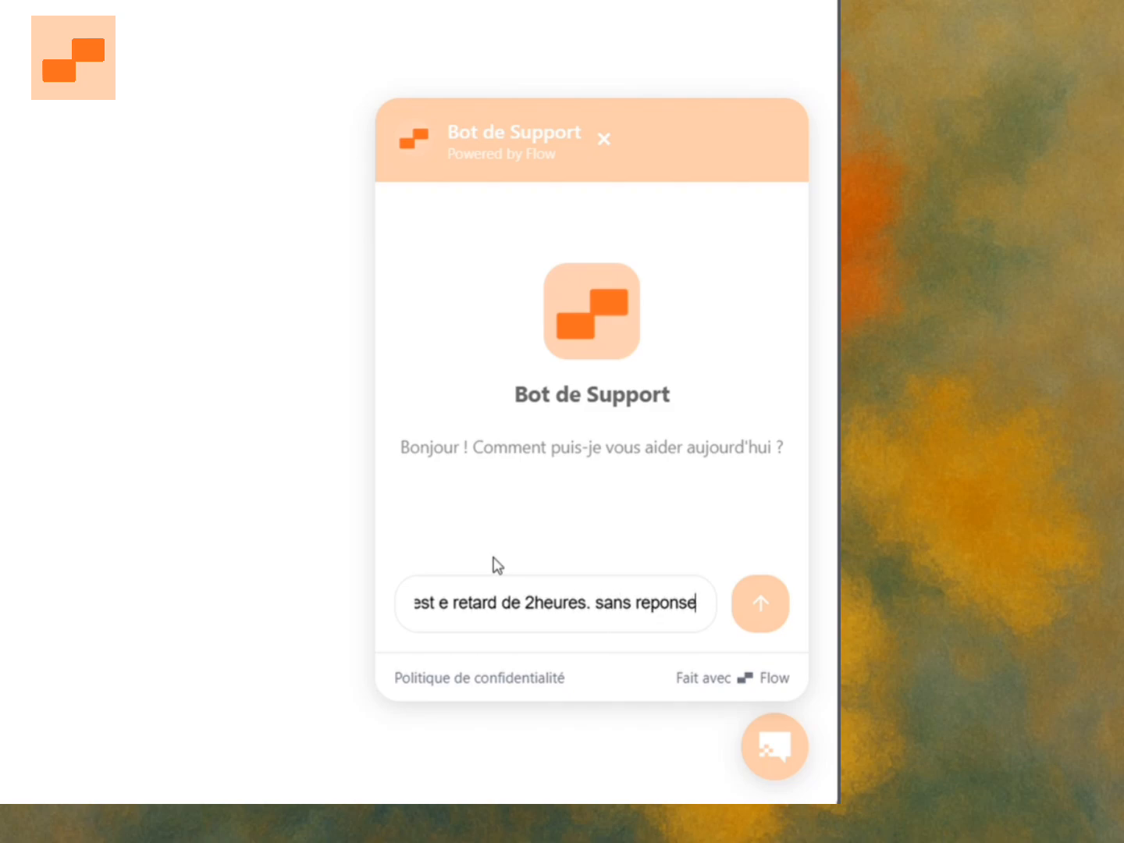
key(Return)
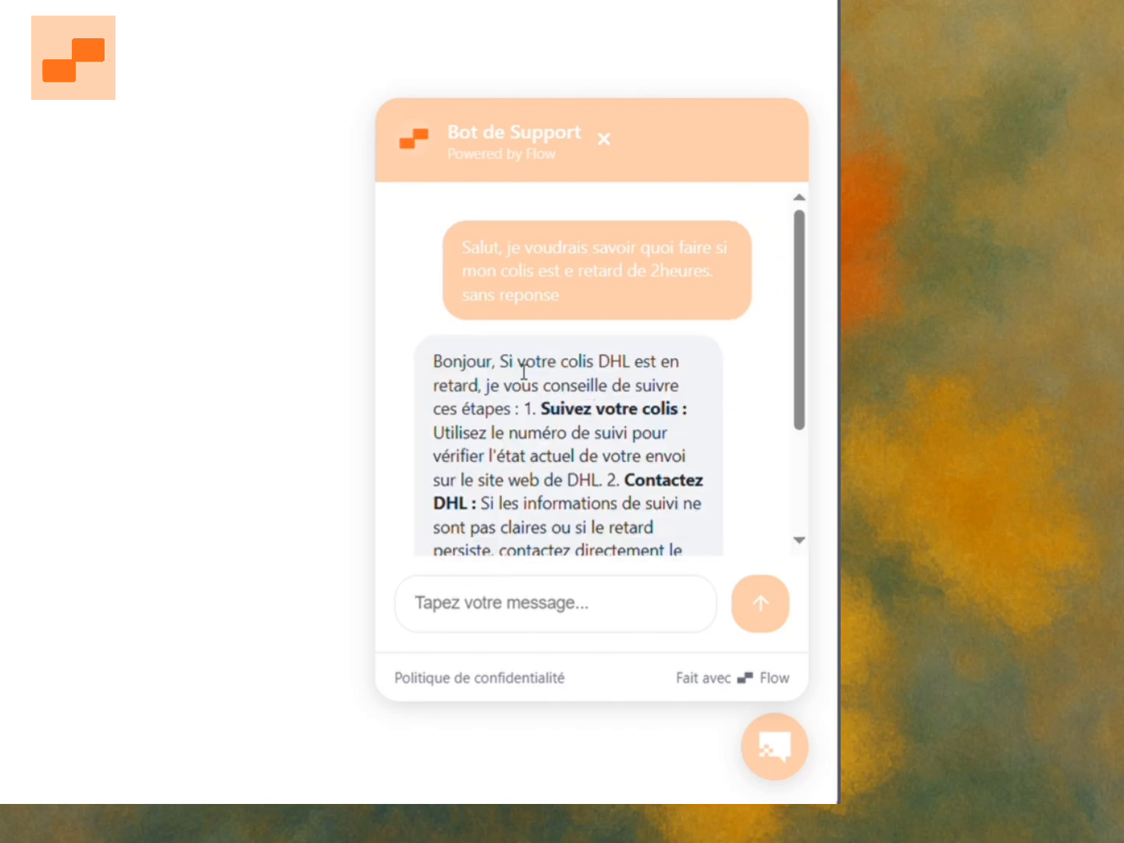
Read through the bot's reply and open its Suivi DHL link.
drag(514, 362, 652, 365)
click(625, 399)
scroll(601, 502, down, 2)
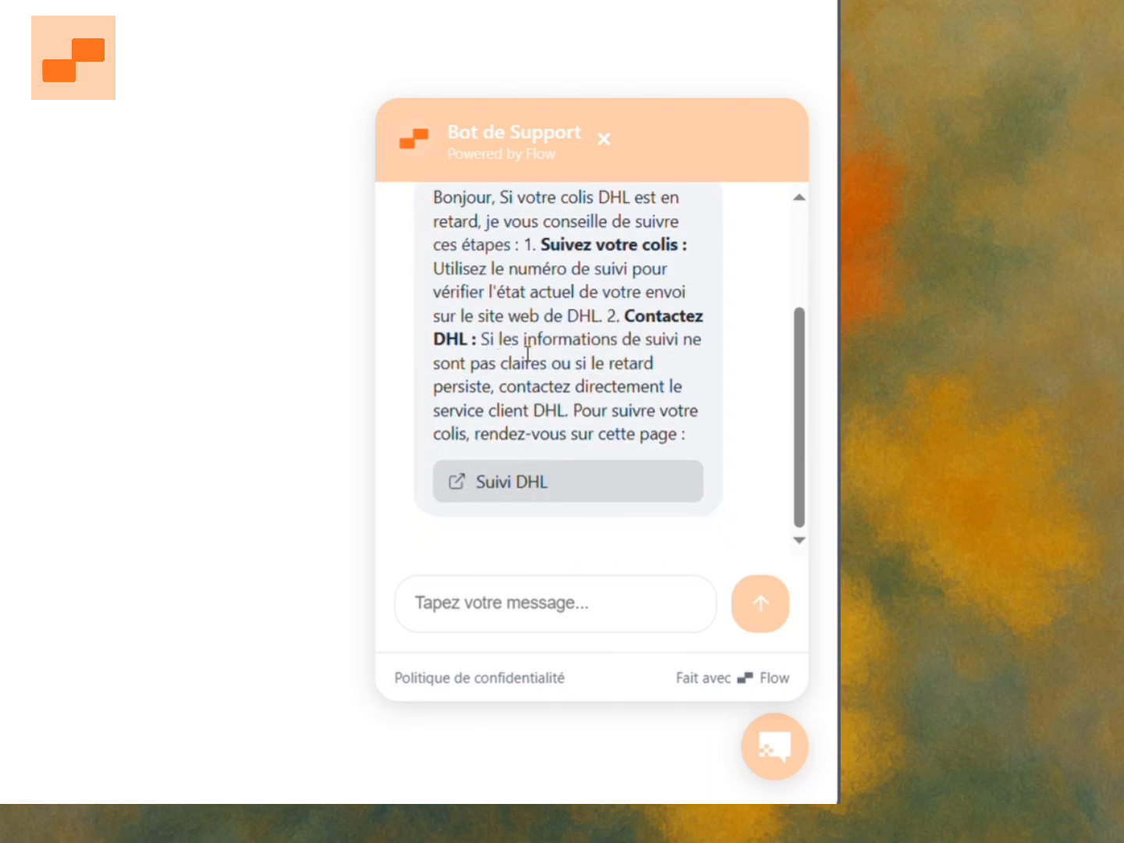
click(500, 496)
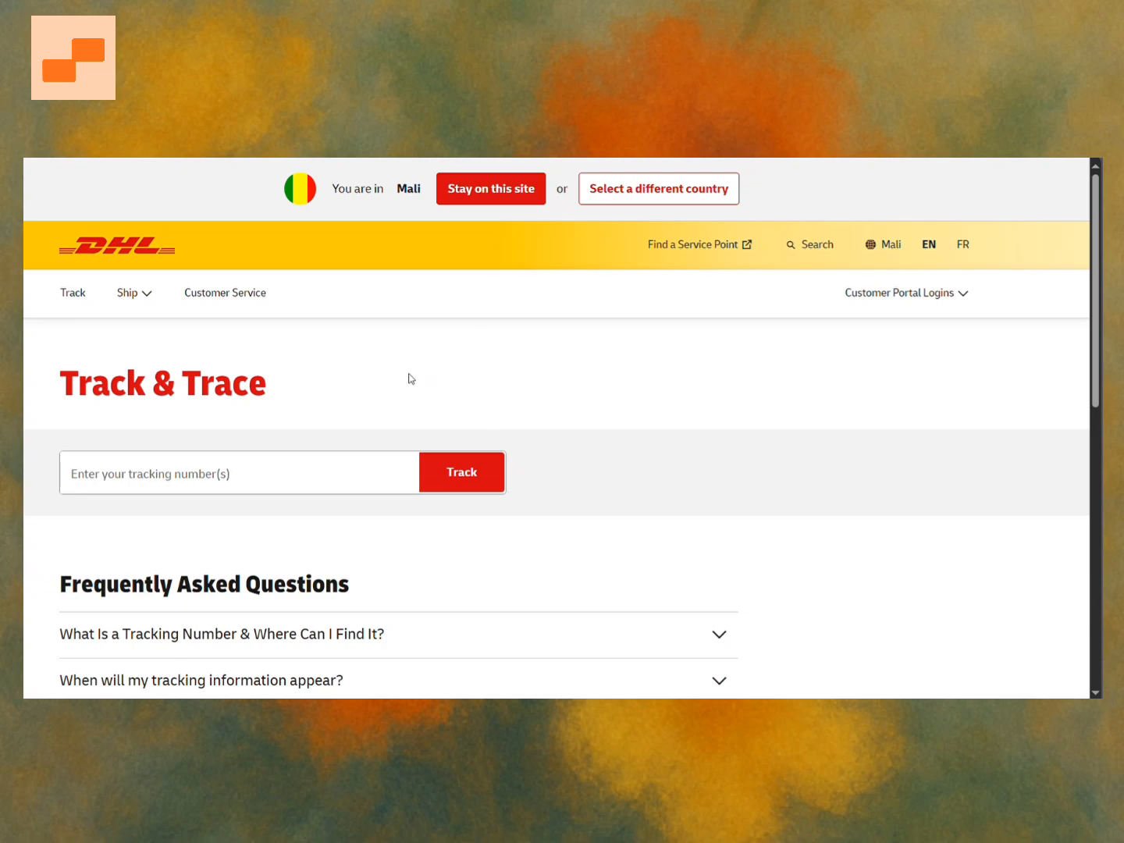
Try entering a sample tracking number in the DHL Track & Trace field, then delete it.
scroll(410, 378, down, 5)
scroll(421, 376, up, 6)
click(341, 484)
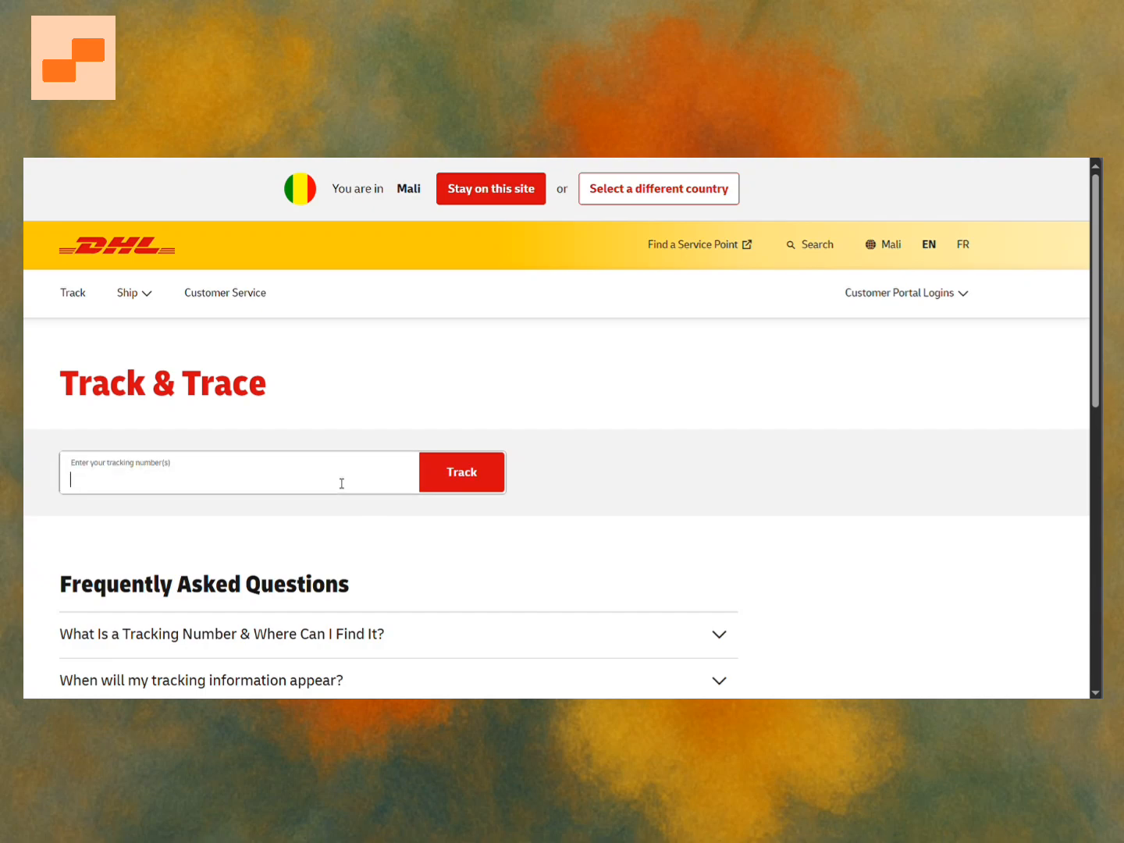
text(1234)
double_click(286, 471)
key(BackSpace)
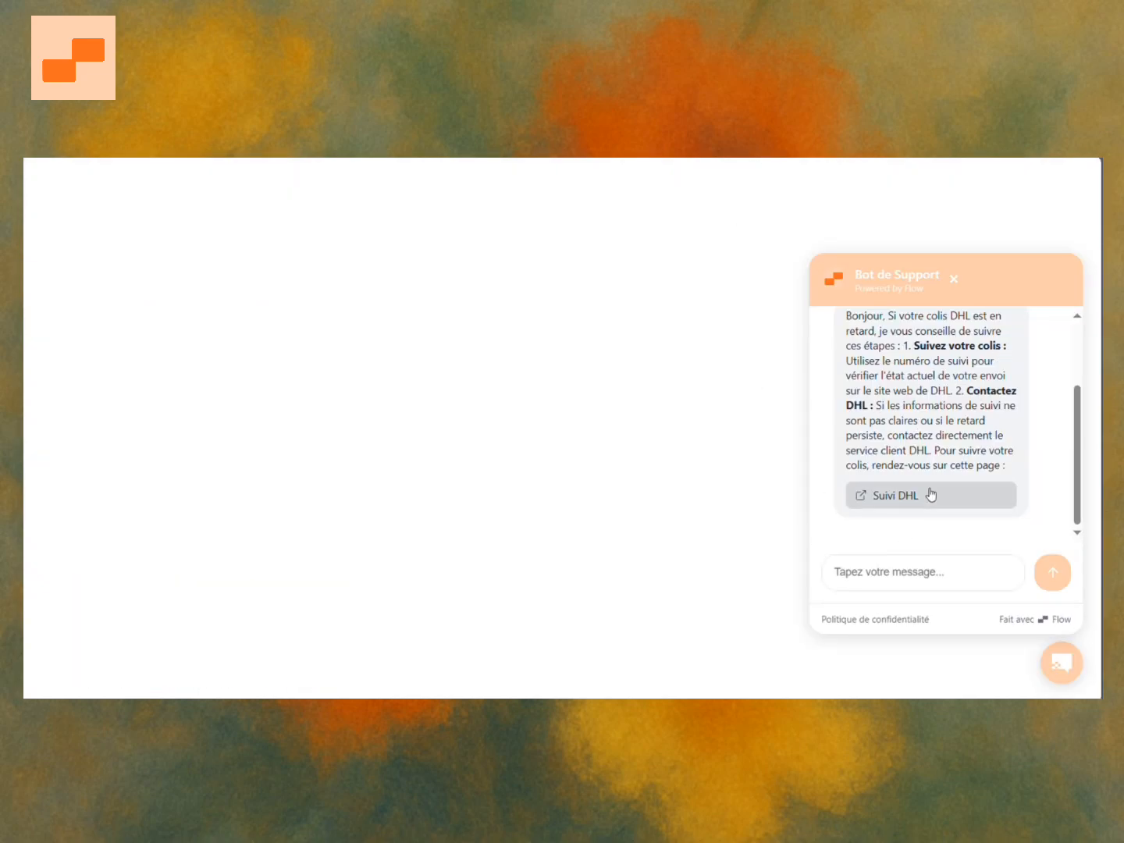
Send the chat message "super bien merci" to the bot in the popup.
scroll(930, 494, up, 2)
text(s)
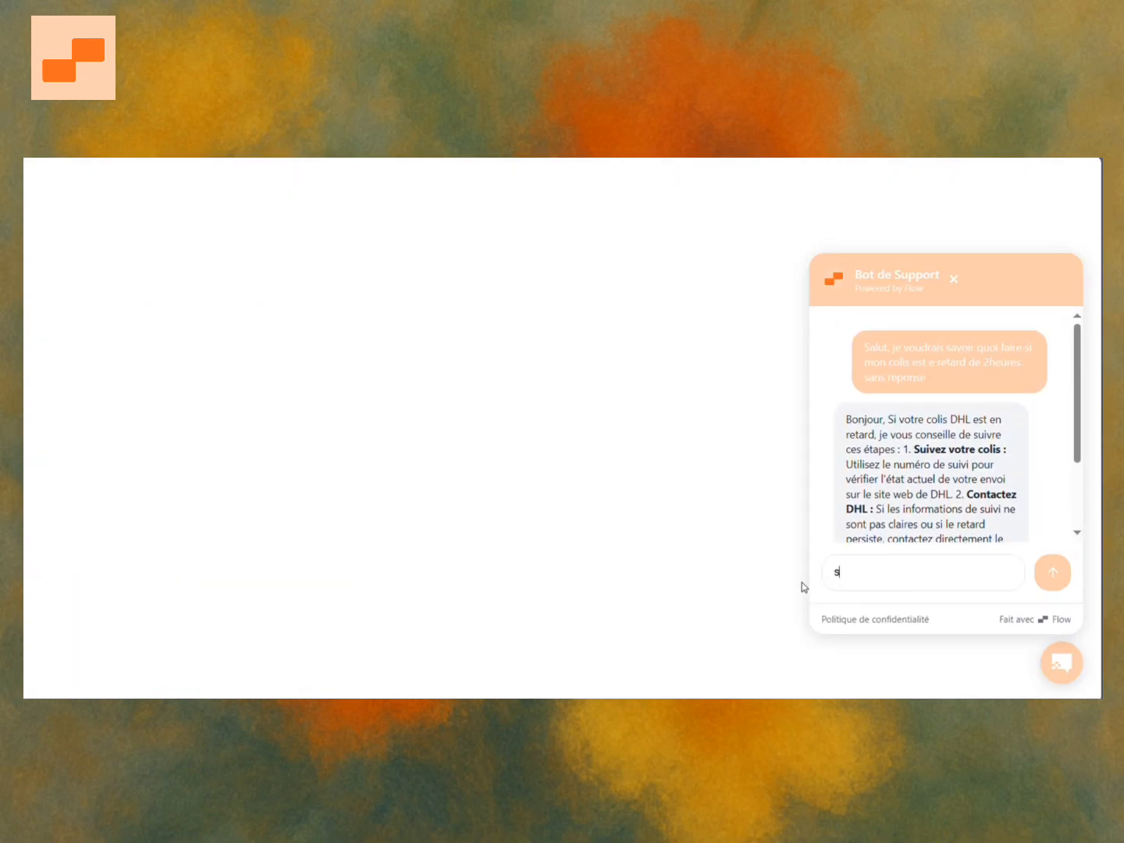
text(uper bien merci)
key(Return)
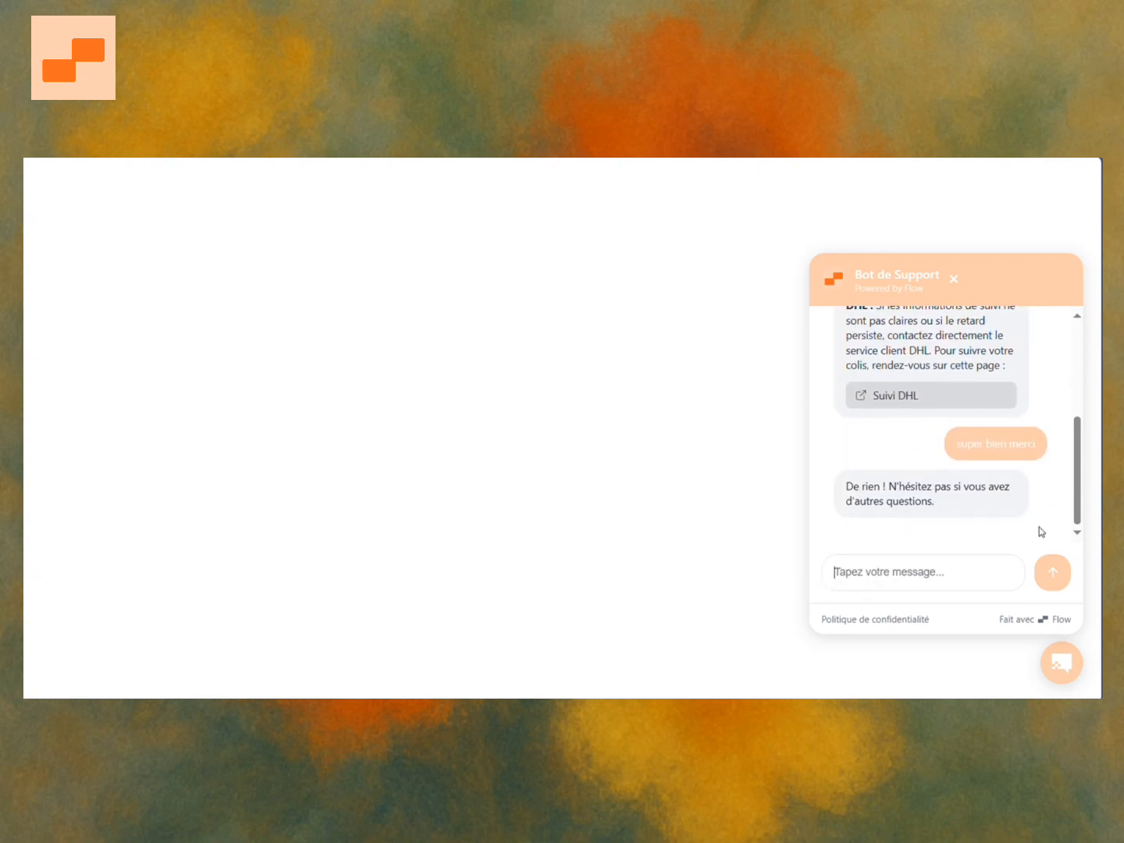
Close the chat popup, rate the conversation five stars and submit the rating.
click(1061, 662)
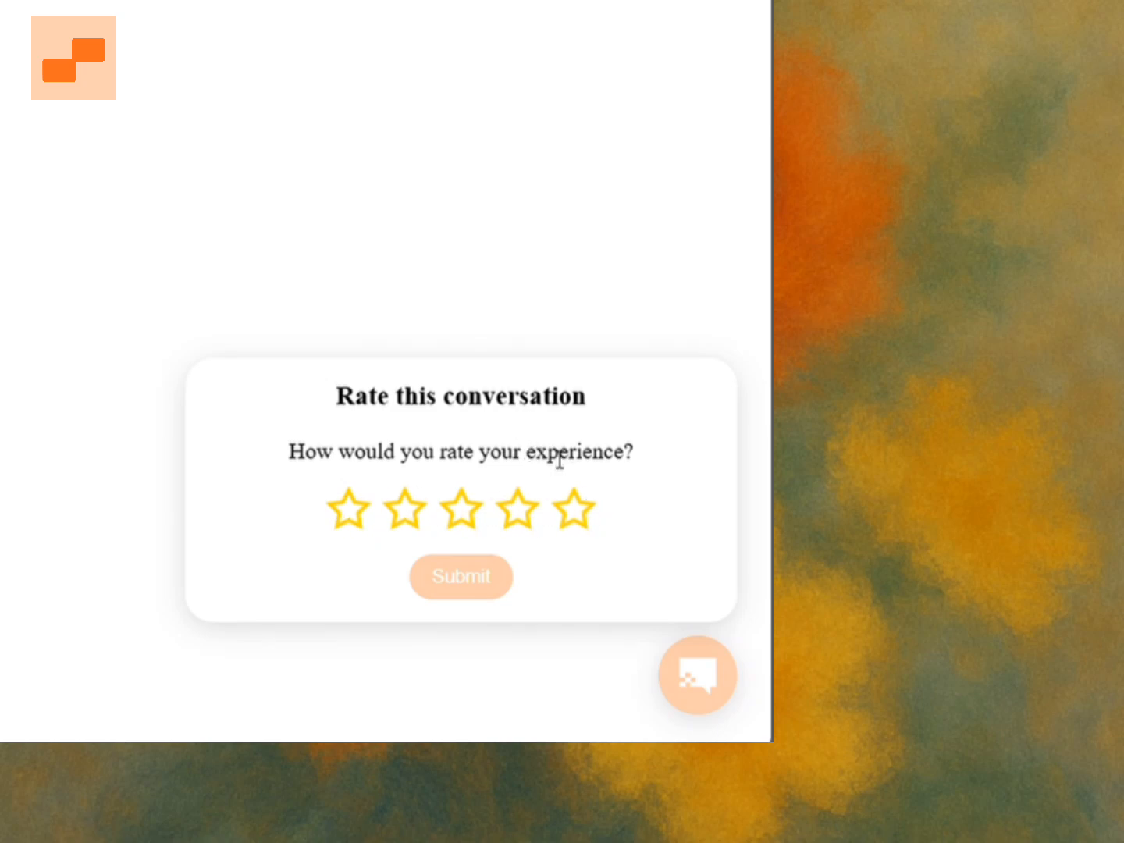
click(584, 518)
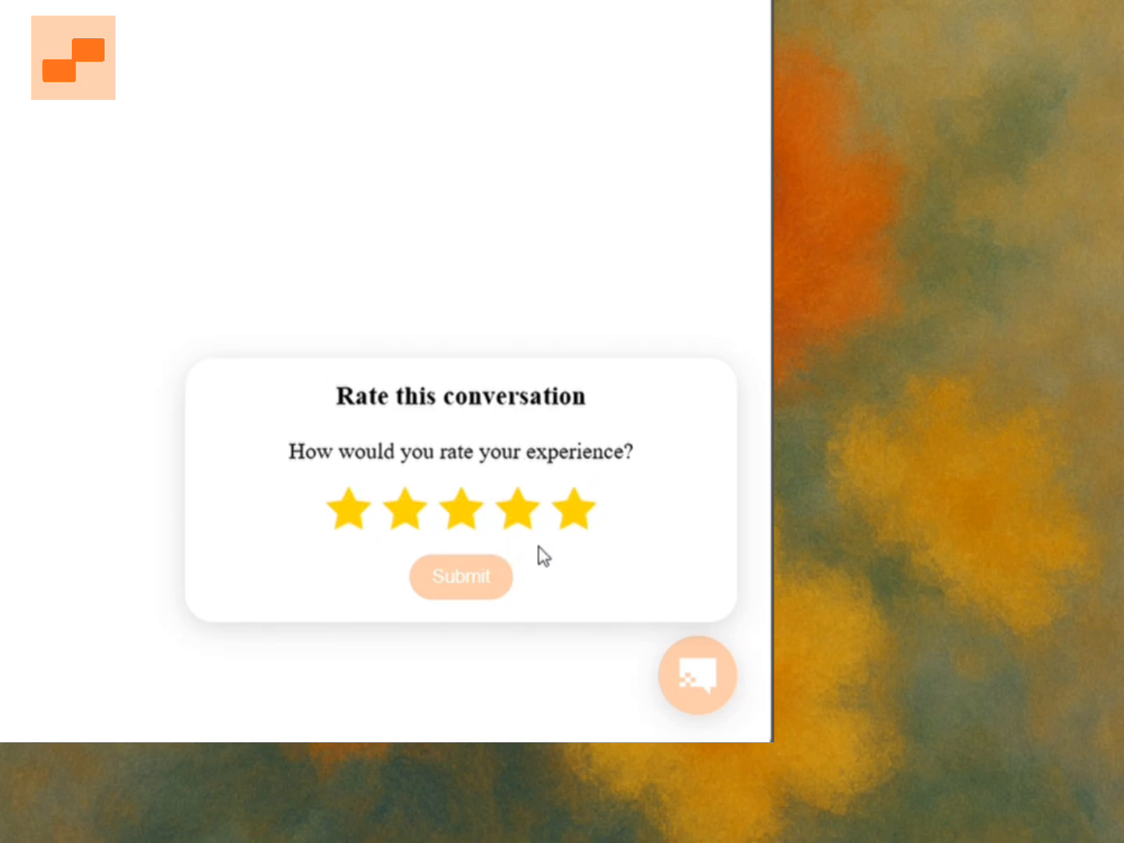
click(490, 580)
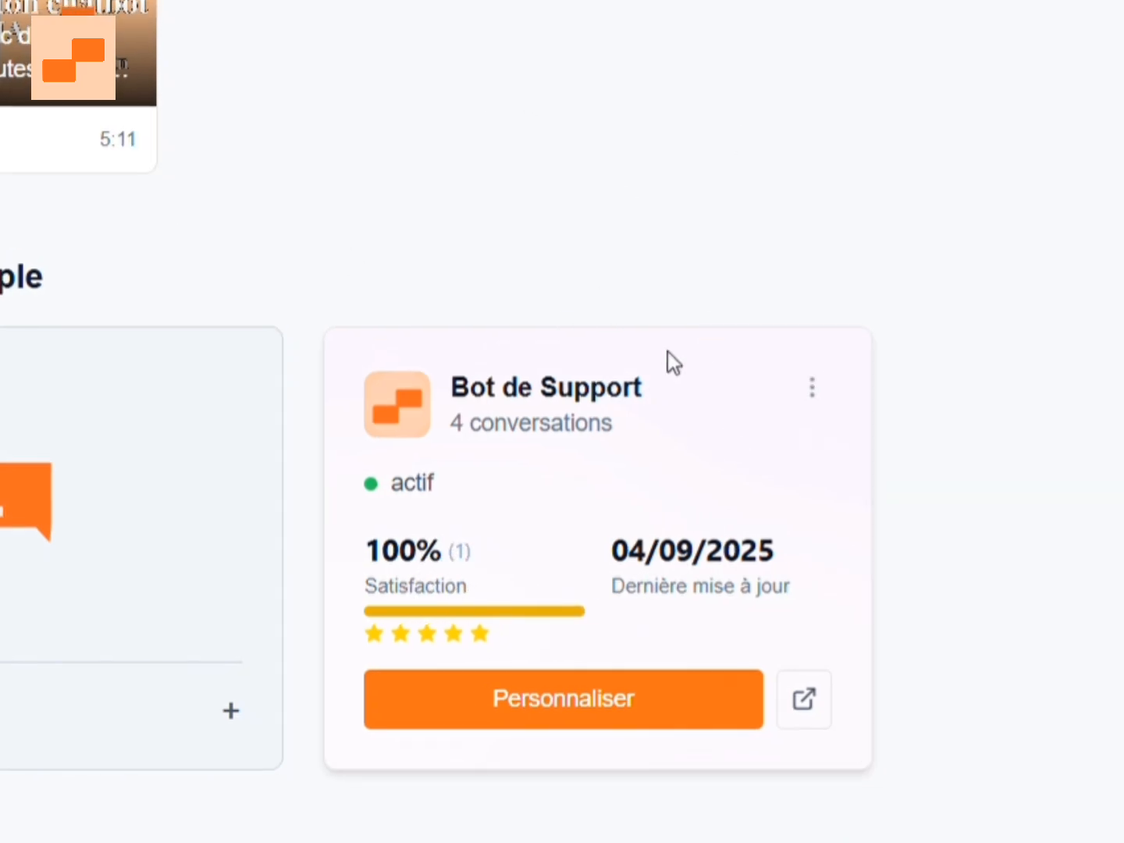
scroll(647, 439, down, 2)
scroll(646, 439, up, 2)
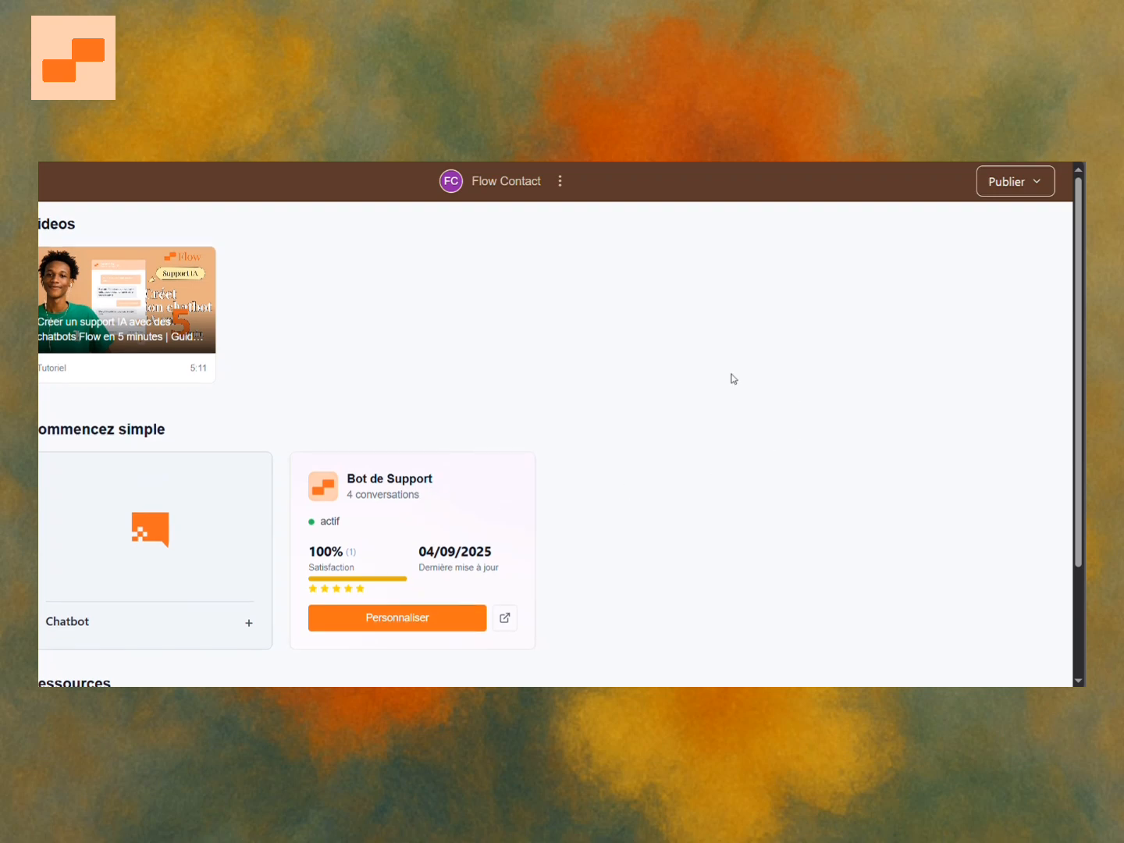